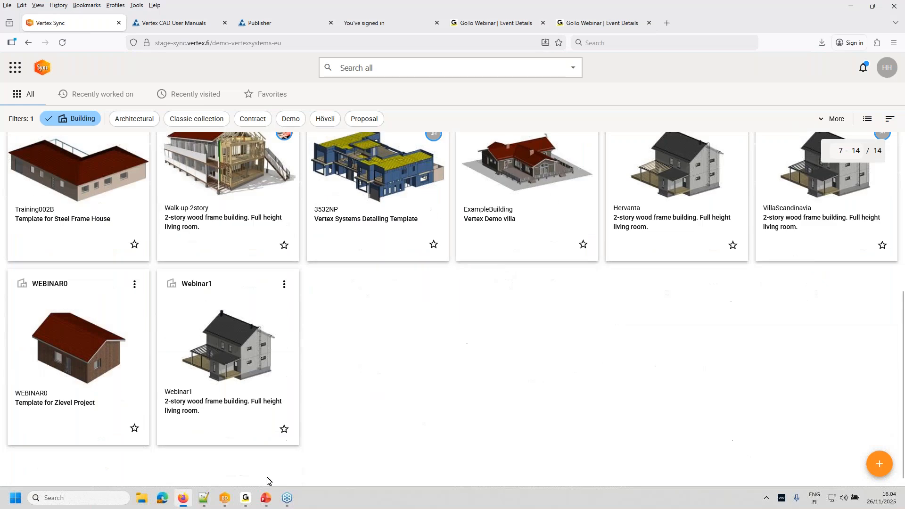
Switch to Vertex BD Pro and open the recent building project Webinar1.
click(225, 499)
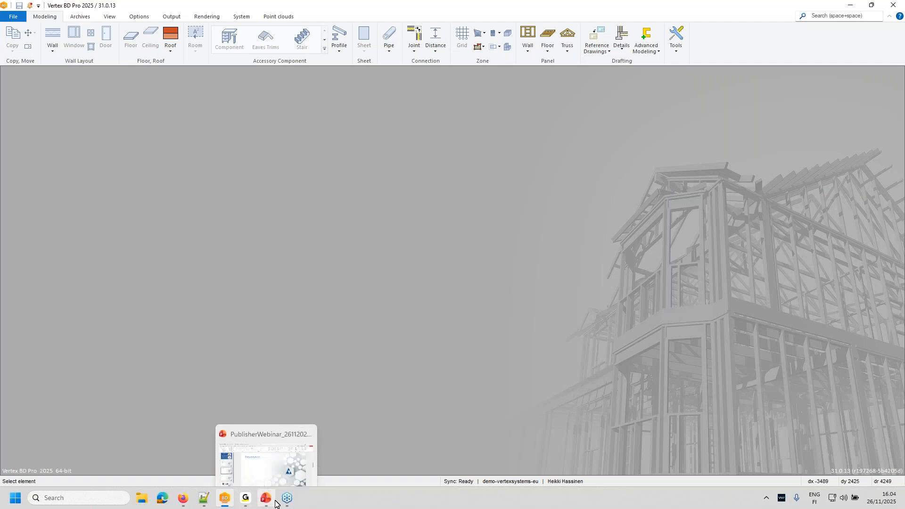
click(183, 499)
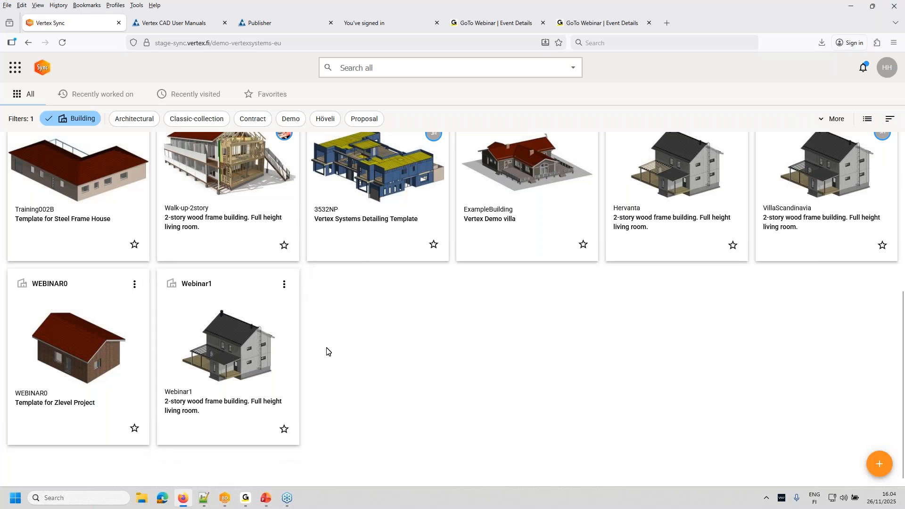
click(225, 452)
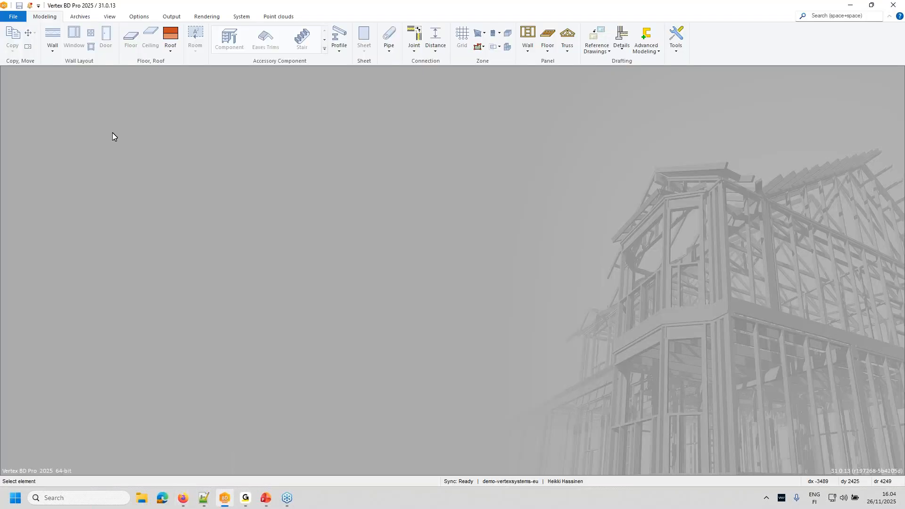
click(14, 17)
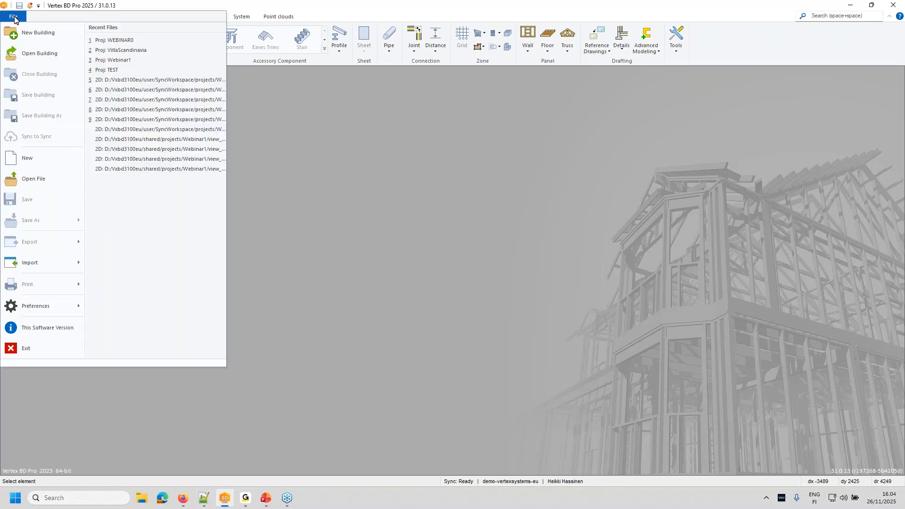
click(125, 50)
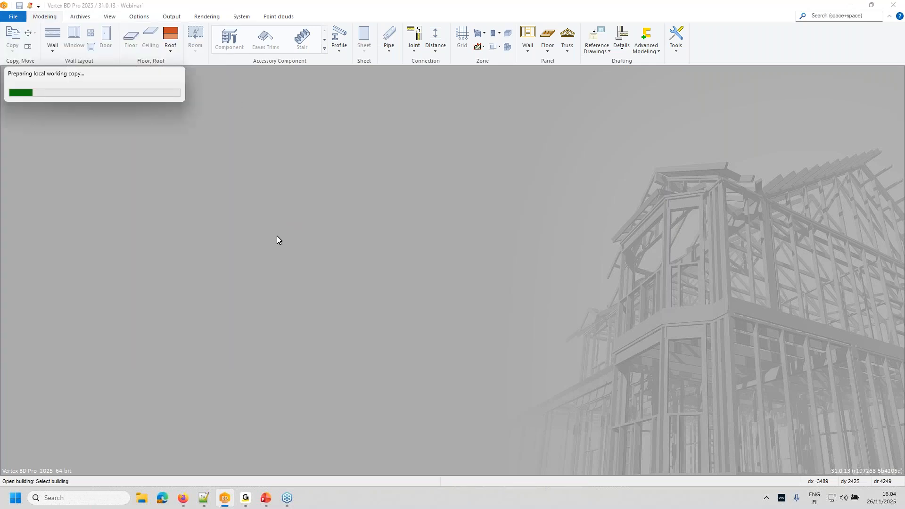
click(154, 184)
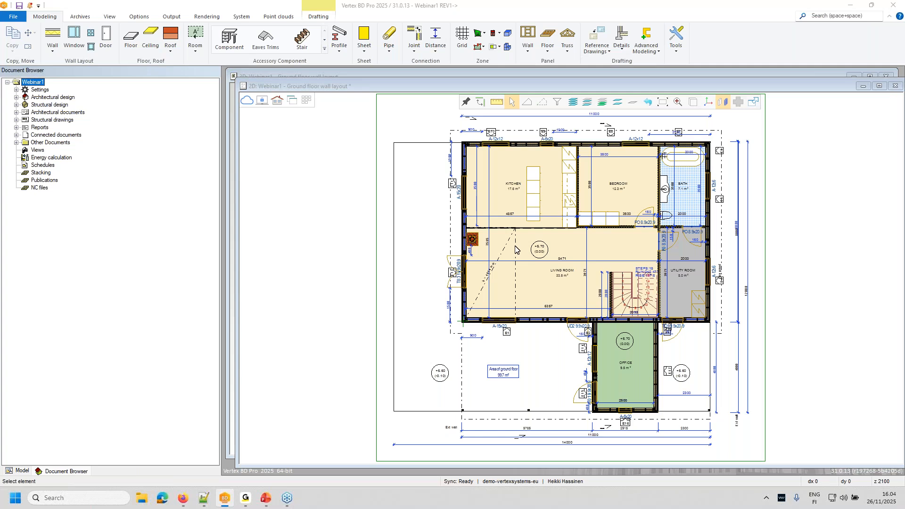
View the 1st_floor.vxp sheet from the architectural documents, and close it again.
click(517, 247)
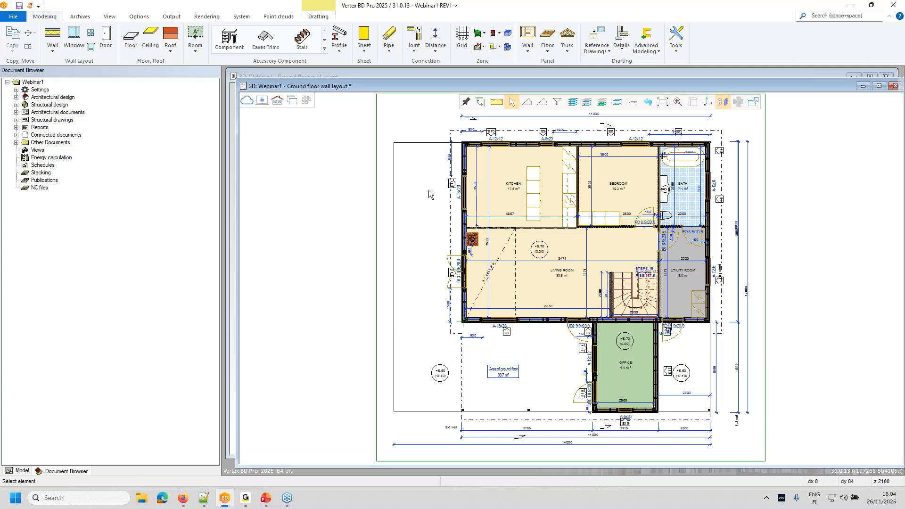
key(ctrl+Tab)
key(ctrl+Tab)
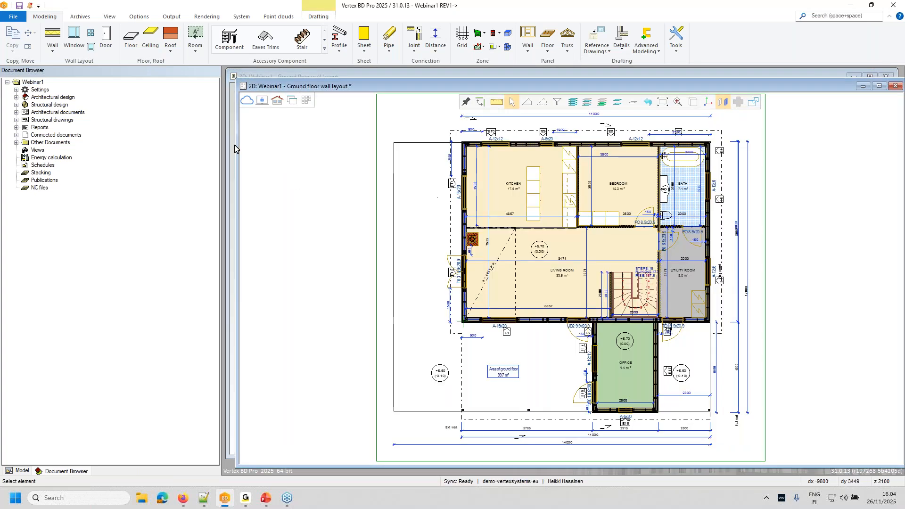
click(16, 112)
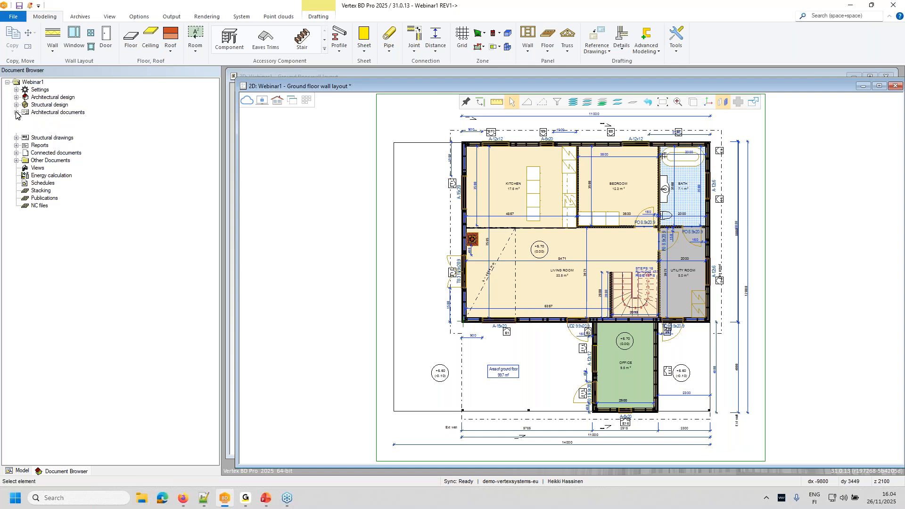
click(26, 136)
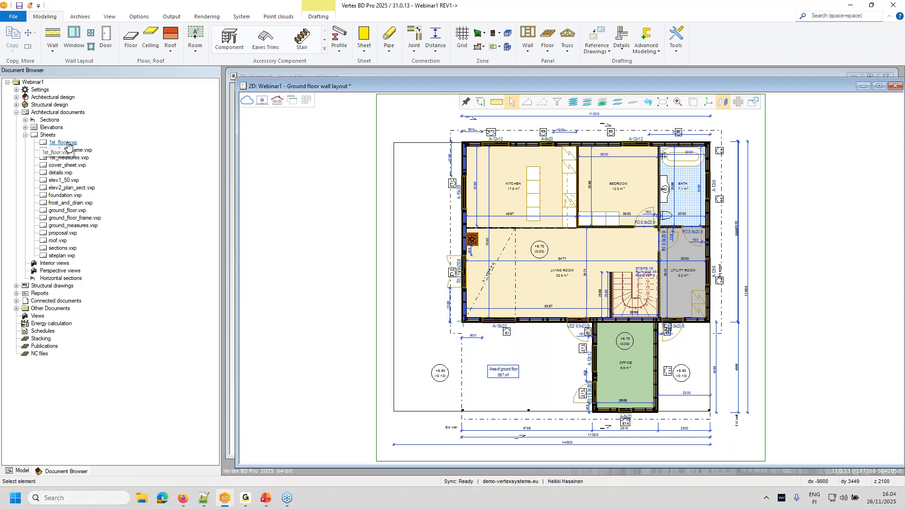
double_click(68, 143)
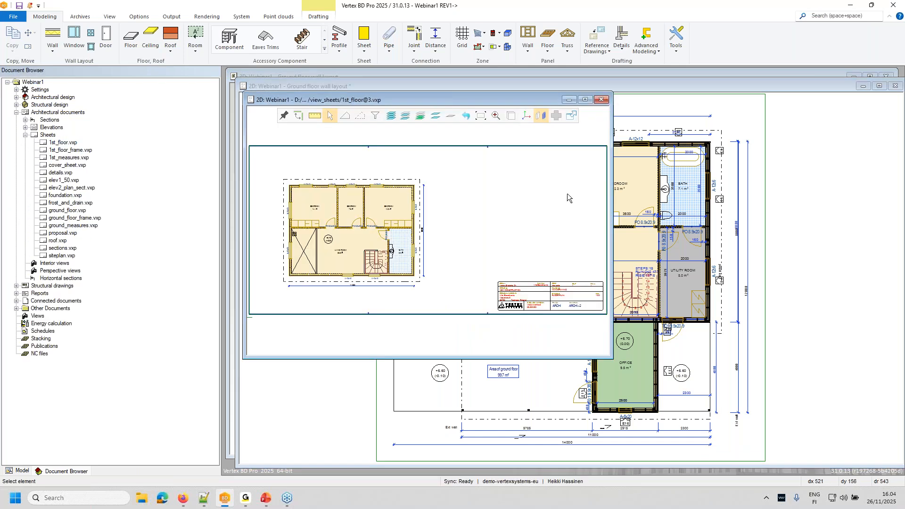
click(601, 100)
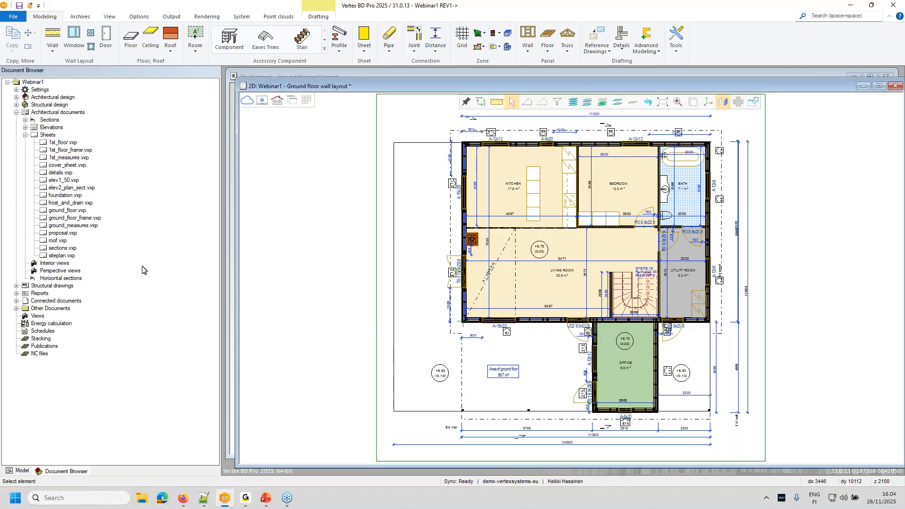
Open the Publisher for the building and look through the available publishing sets, keeping Sync Layout drawings selected.
click(18, 19)
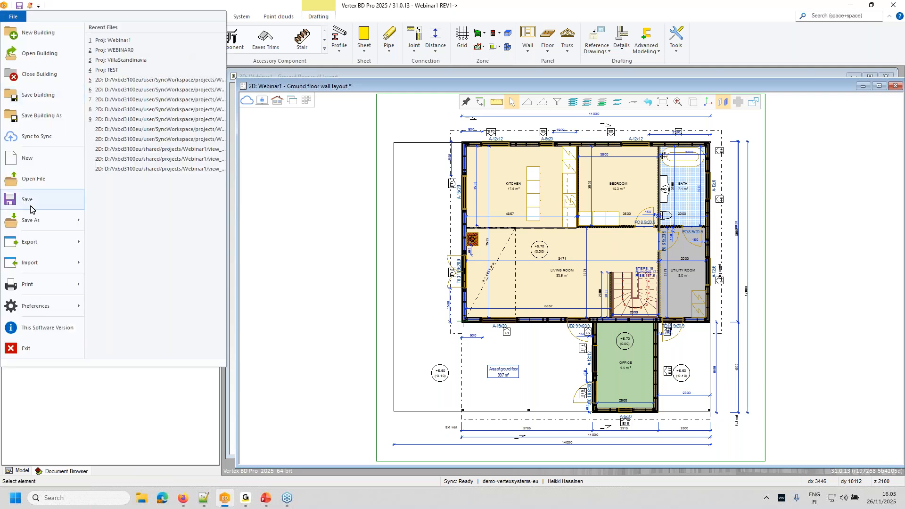
click(37, 242)
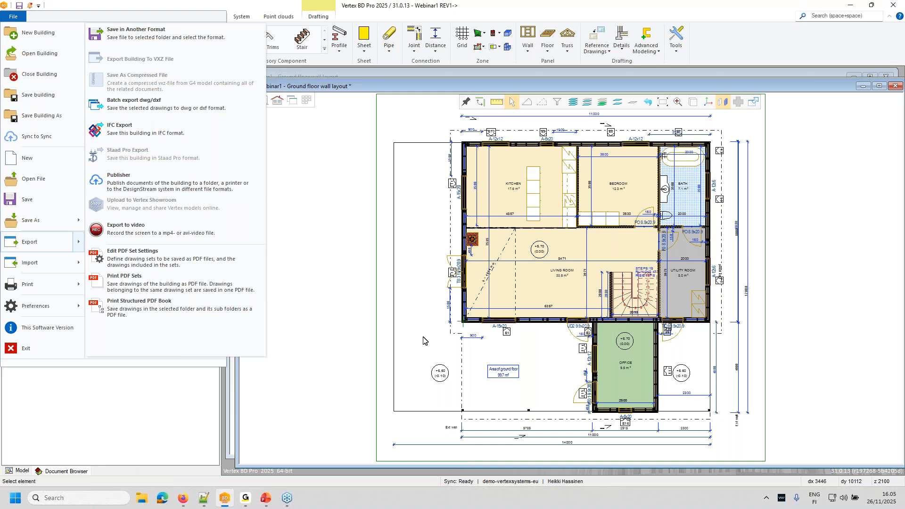
click(163, 184)
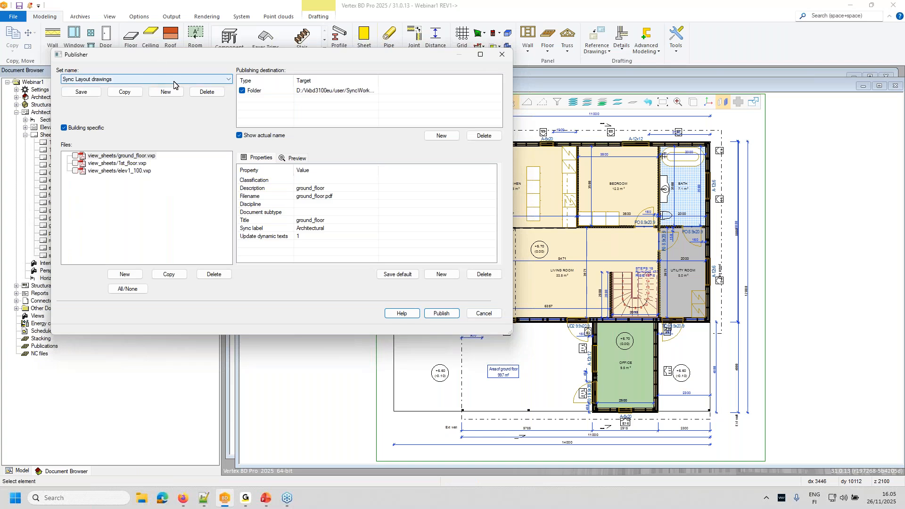
click(196, 80)
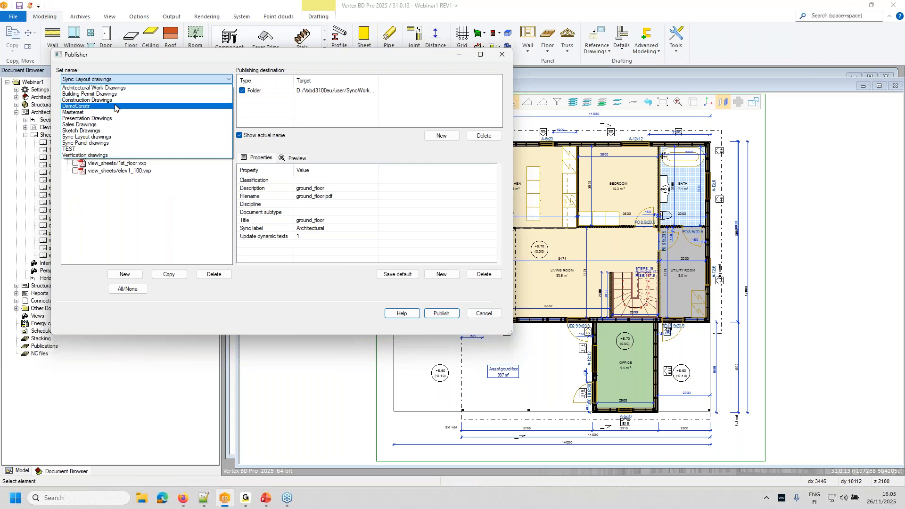
click(201, 55)
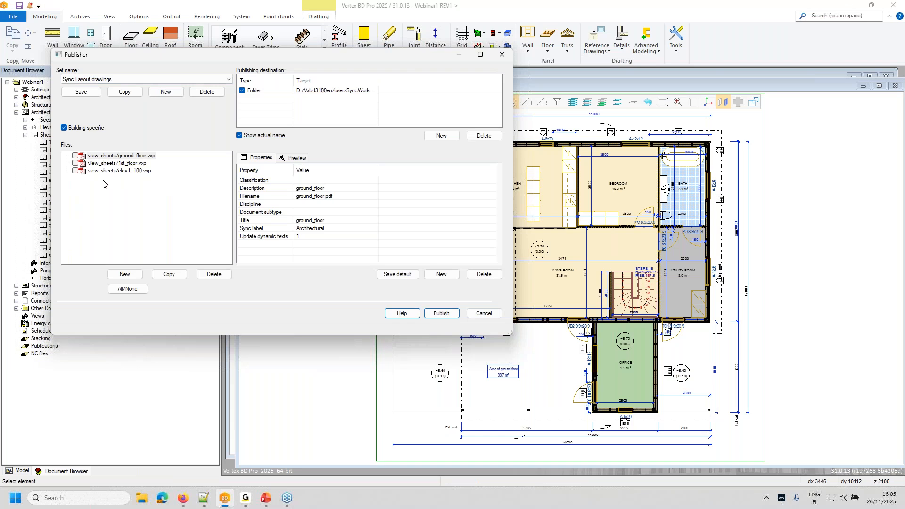
Examine the properties and true preview of the ground_floor, 1st_floor and elev1_100 sheets in the Sync Layout drawings set.
click(113, 157)
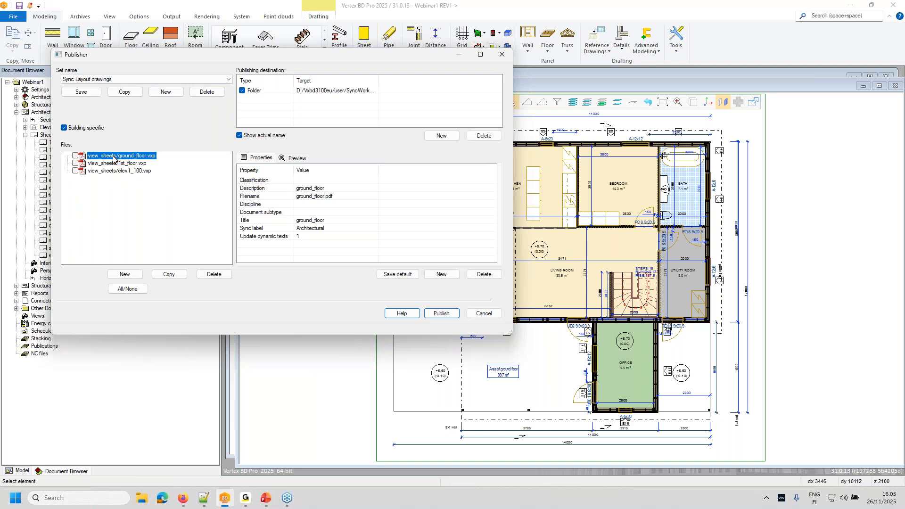
click(114, 164)
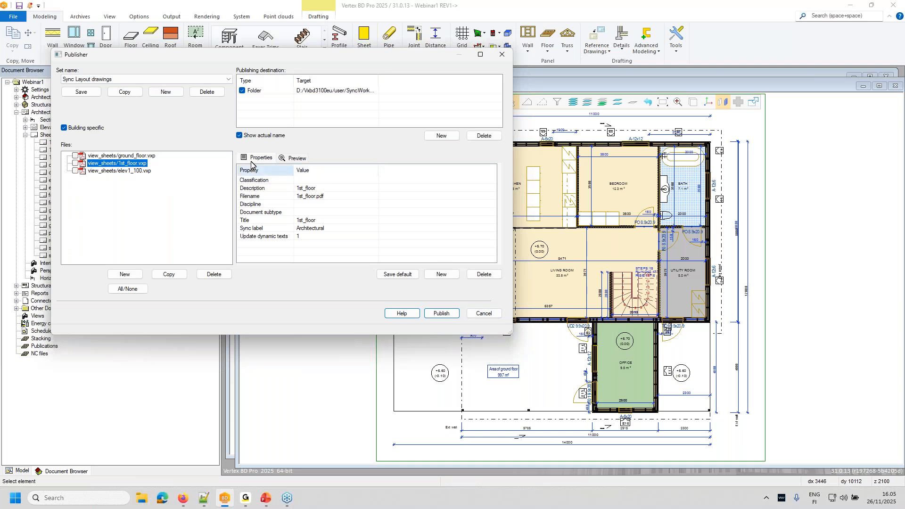
click(114, 171)
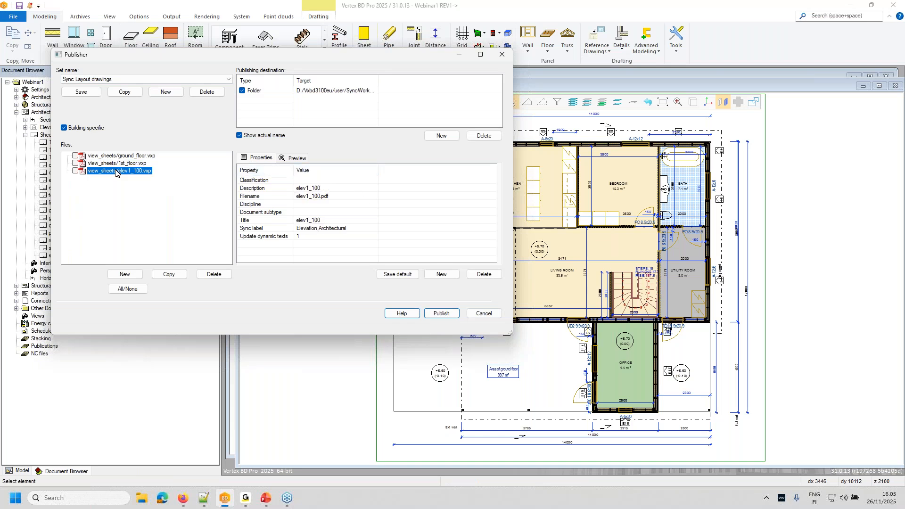
click(299, 160)
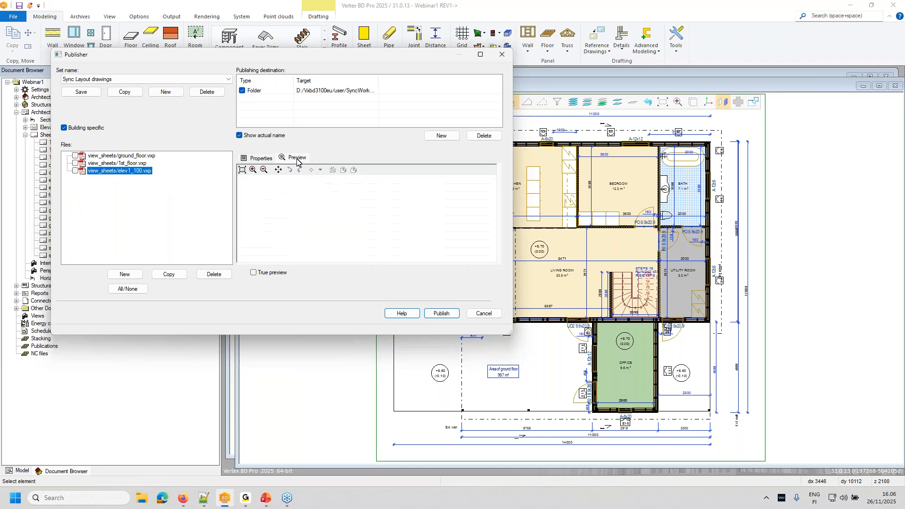
click(253, 274)
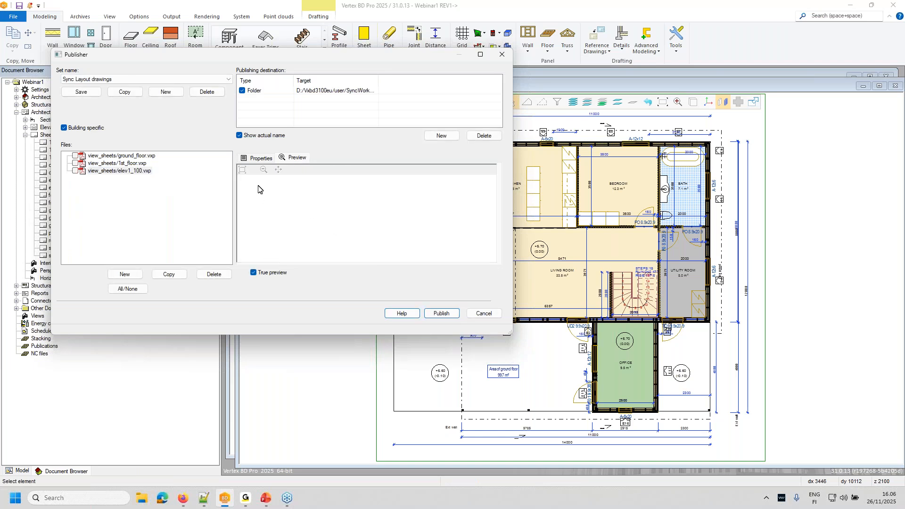
click(132, 164)
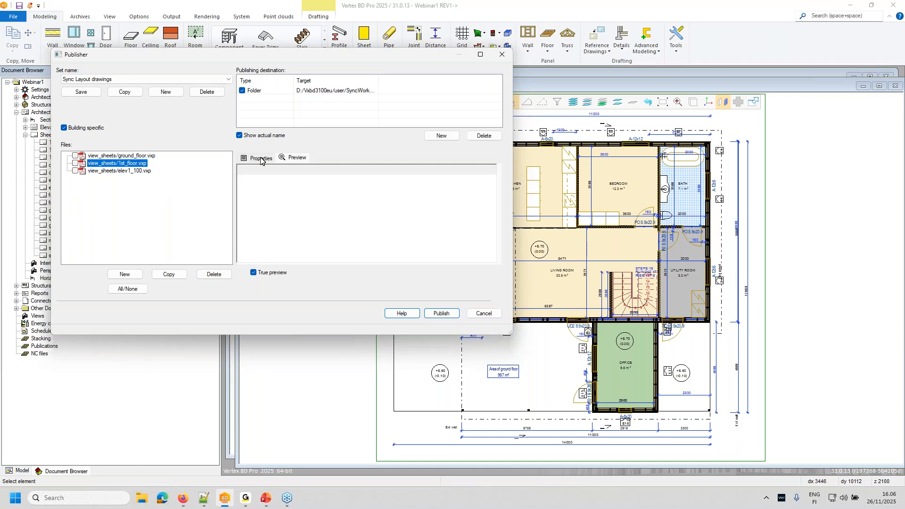
click(262, 161)
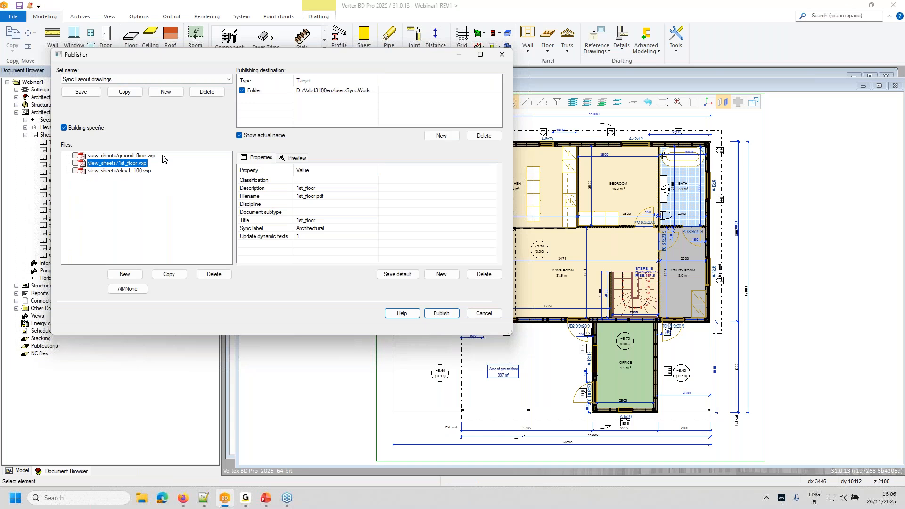
Try to publish the Sync Layout drawings set with none of its files ticked.
click(445, 313)
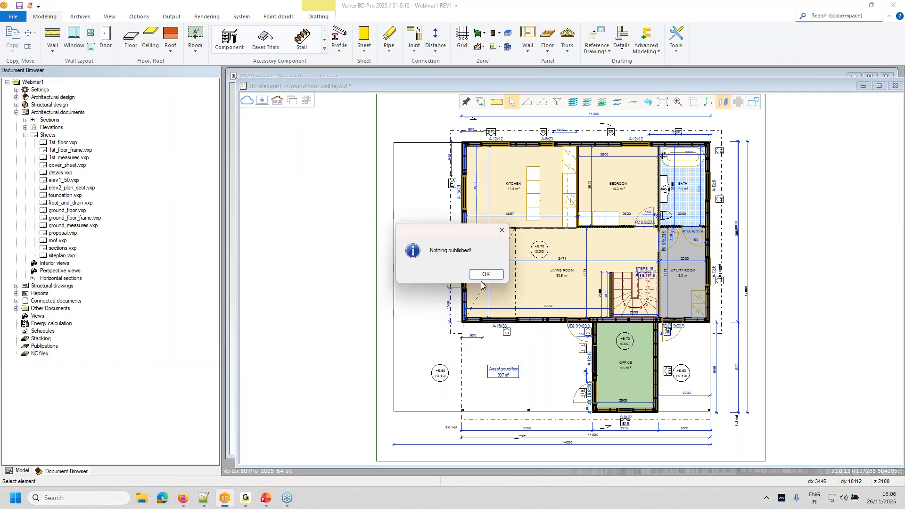
click(489, 275)
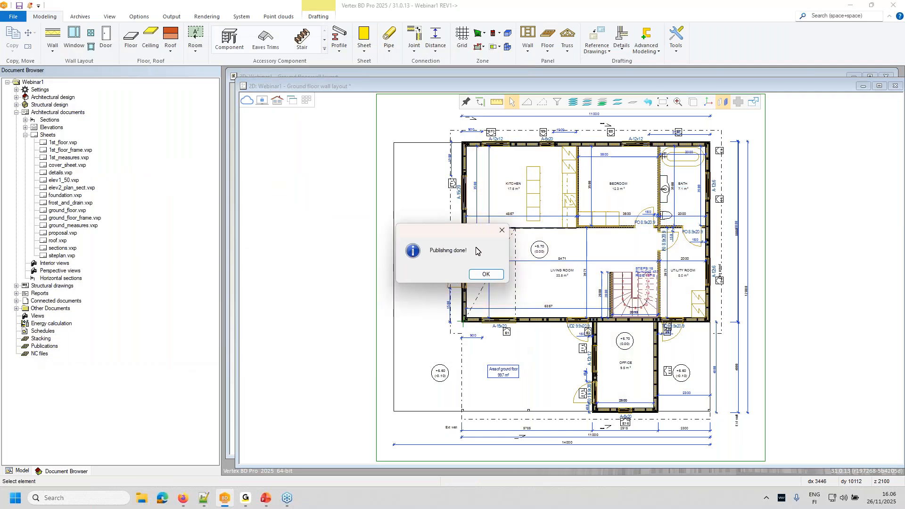
click(484, 277)
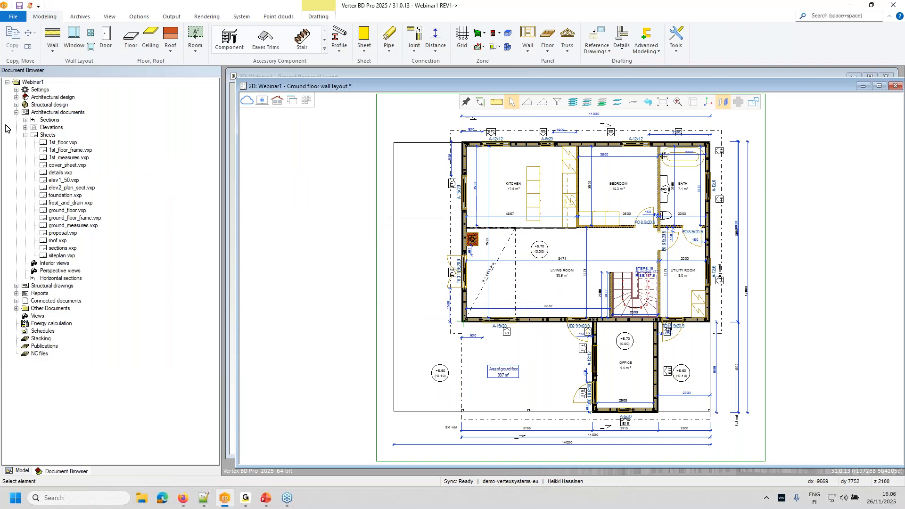
Publish the Architectural Work Drawings set with the ground_measures and 1st_measures sheets to the folder destination.
click(14, 17)
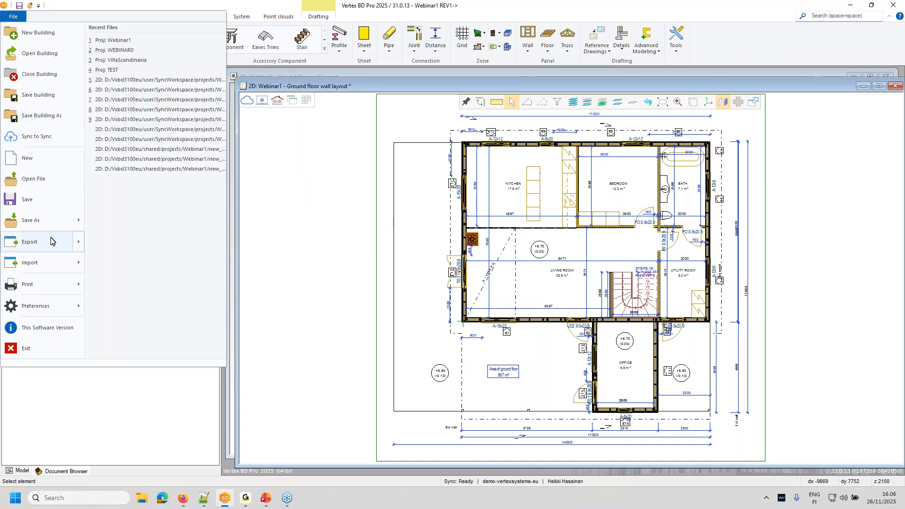
mouse_move(51, 241)
click(131, 181)
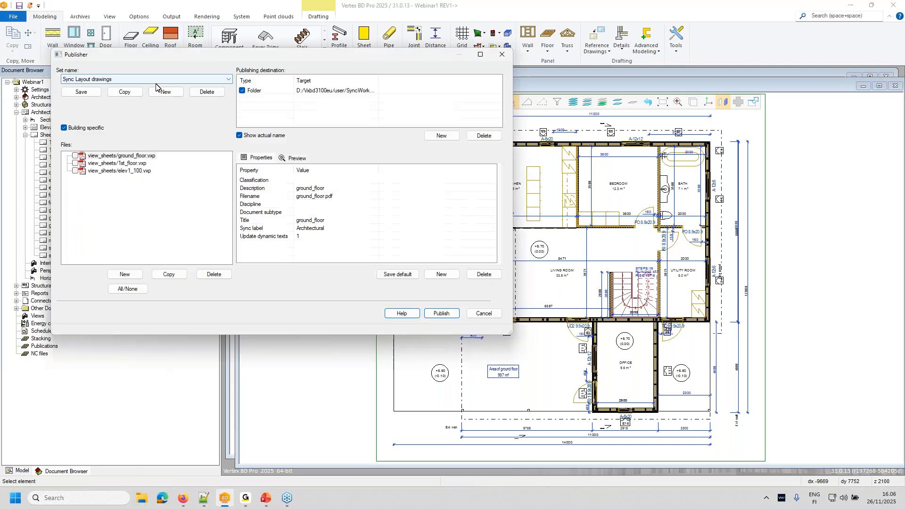
click(163, 79)
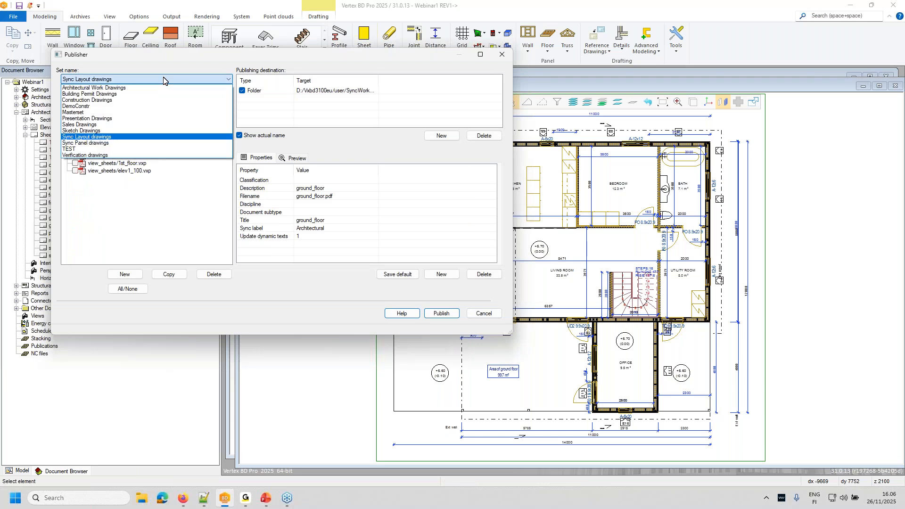
click(141, 88)
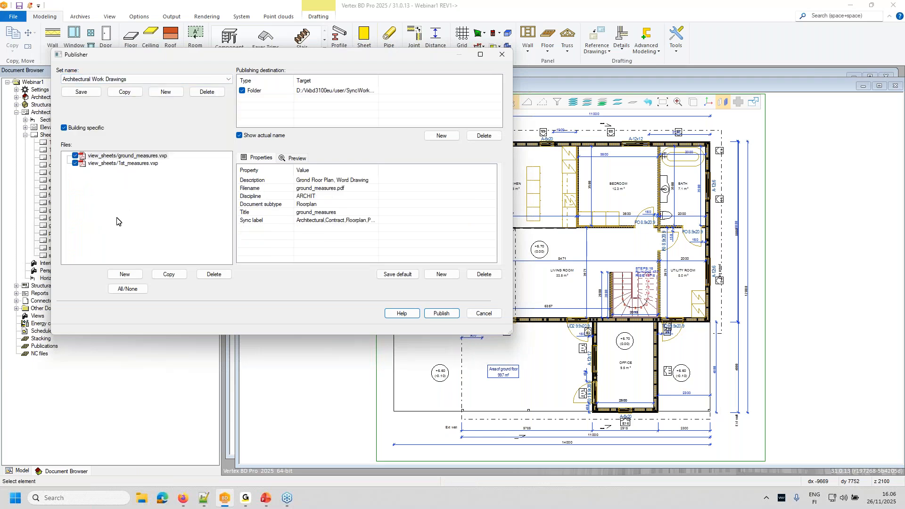
click(446, 315)
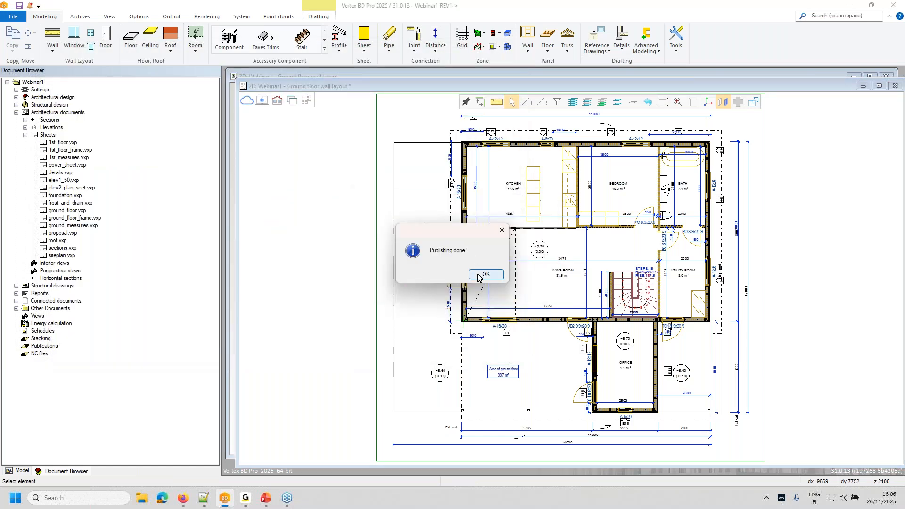
click(478, 276)
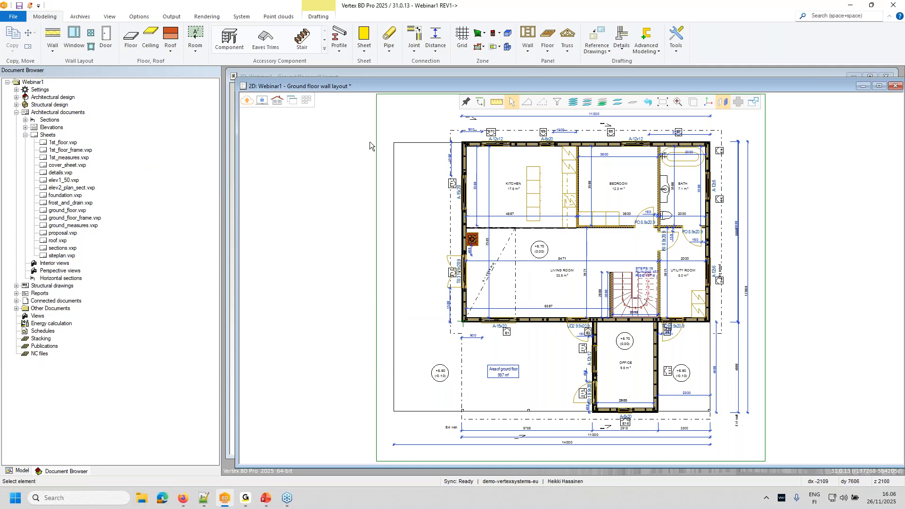
Save the Webinar1 building and upload it to Vertex Sync, overwriting the existing revision REV1.
click(246, 101)
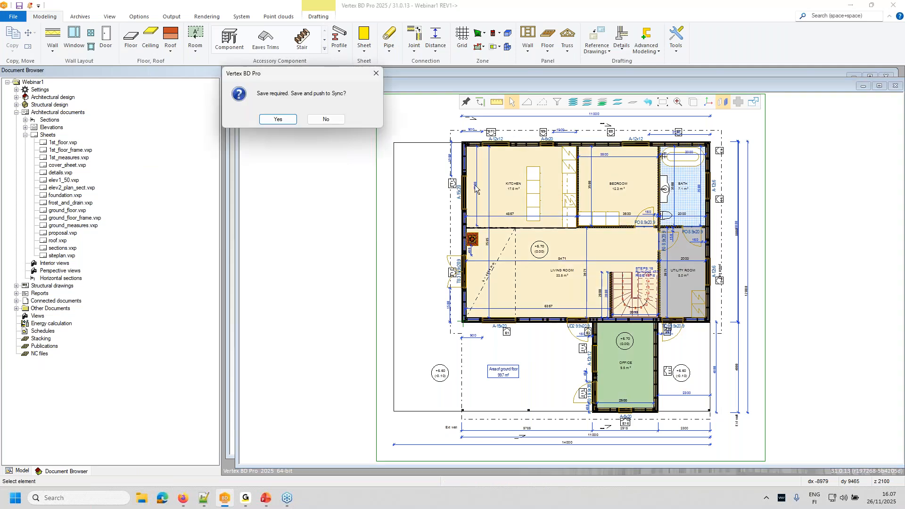
click(281, 118)
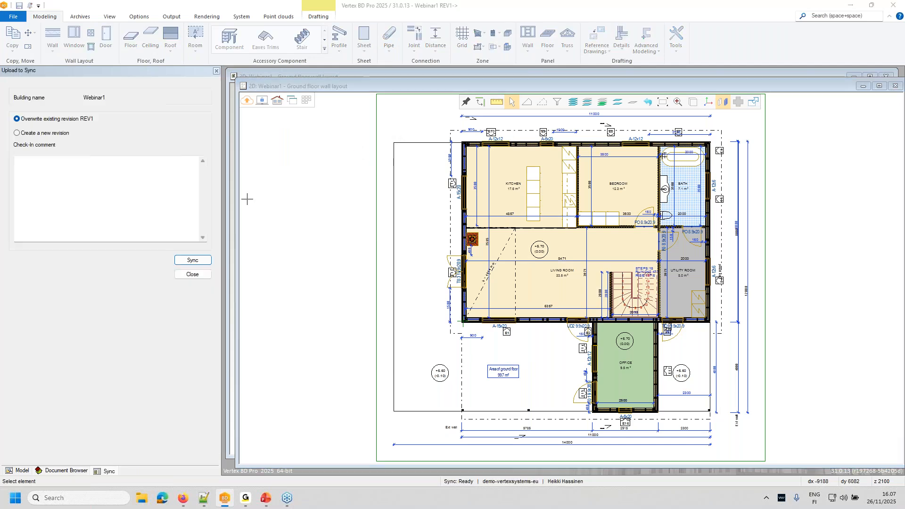
click(203, 261)
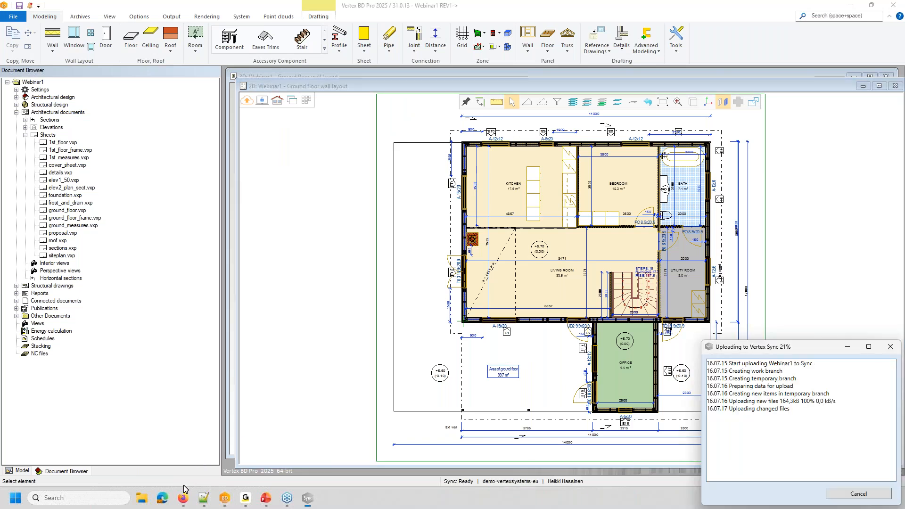
Switch to Vertex Sync in the browser, open the Webinar1 building page and dismiss the finished upload log.
mouse_move(181, 501)
mouse_move(186, 472)
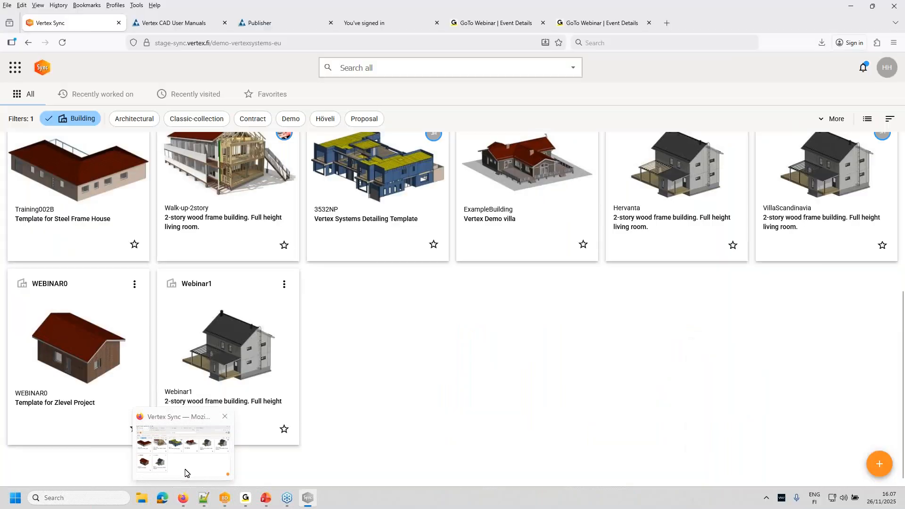
click(186, 472)
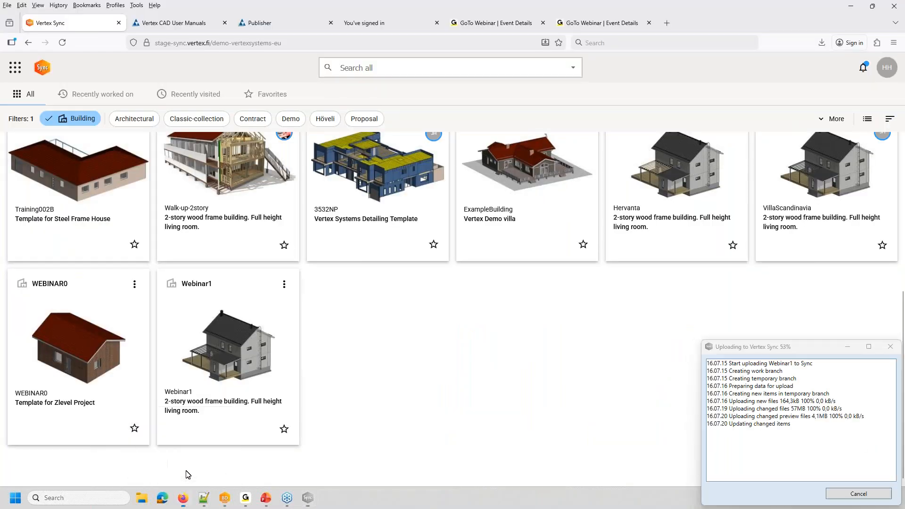
click(199, 285)
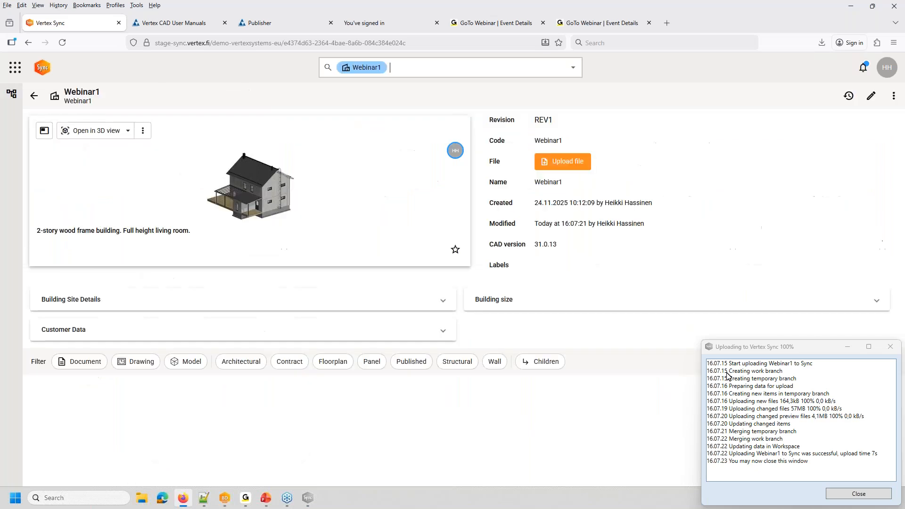
click(853, 493)
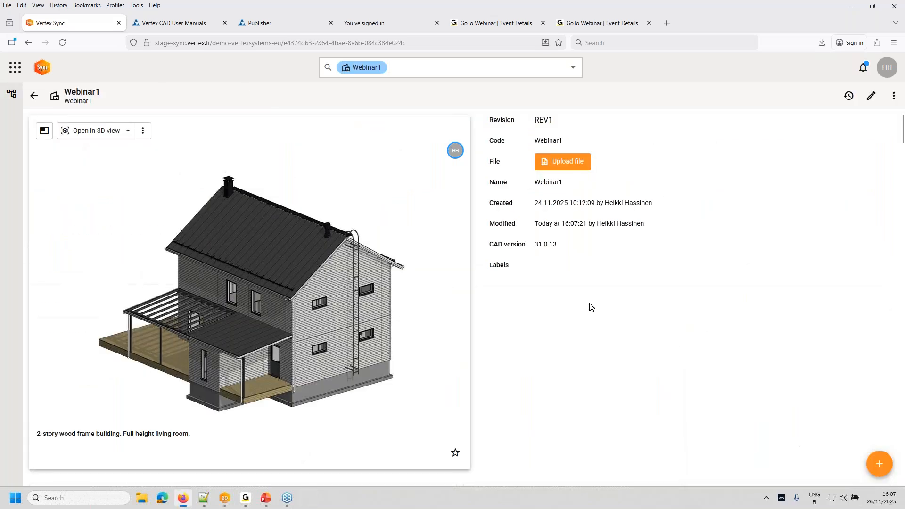
Filter the Webinar1 documents by the Published label and open 1st Floor Plan, Work Drawing.
scroll(593, 308, down, 5)
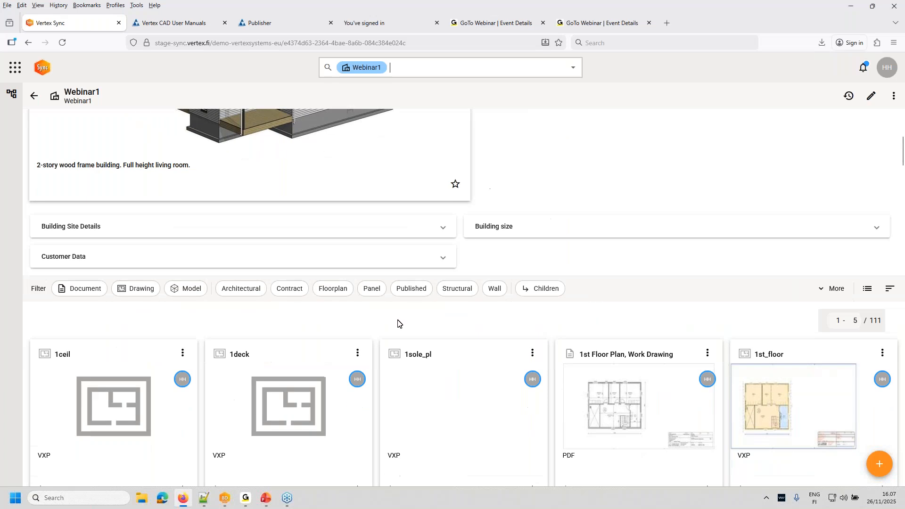
click(412, 290)
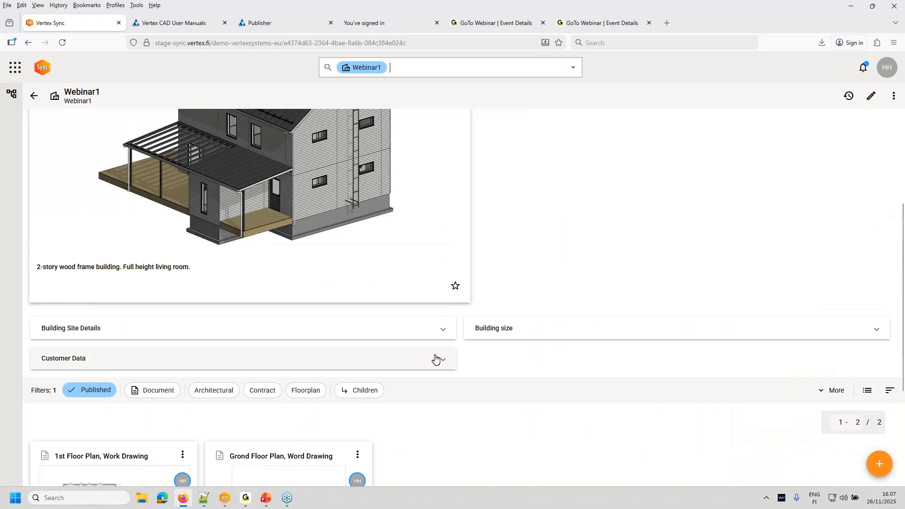
scroll(443, 370, down, 3)
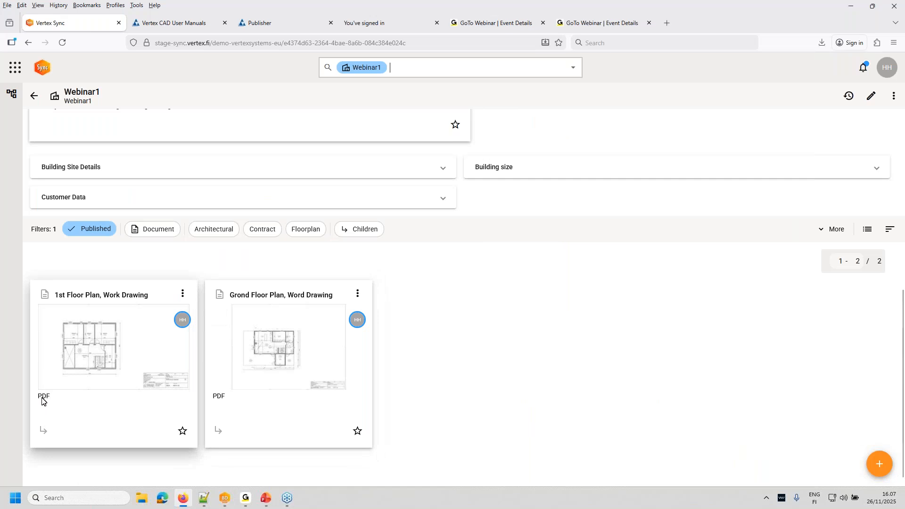
click(120, 299)
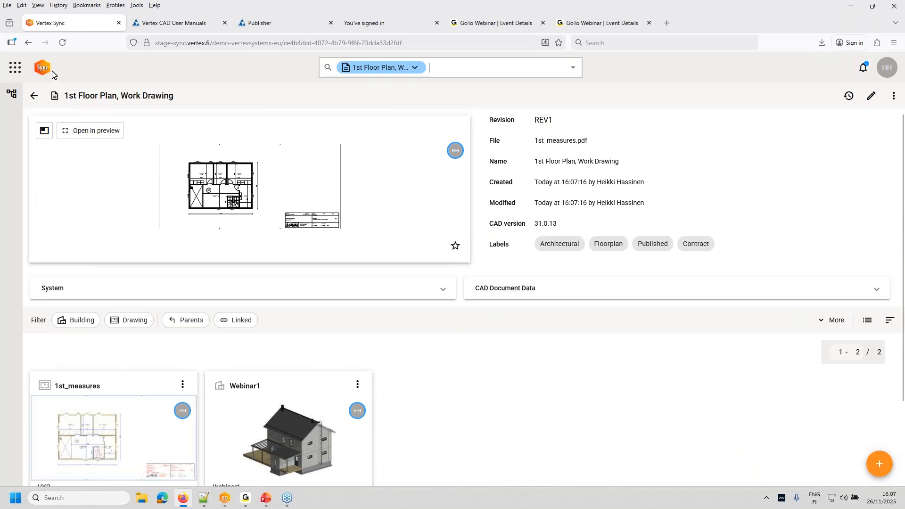
Return to the list of all buildings and reopen the Webinar1 building page.
click(38, 69)
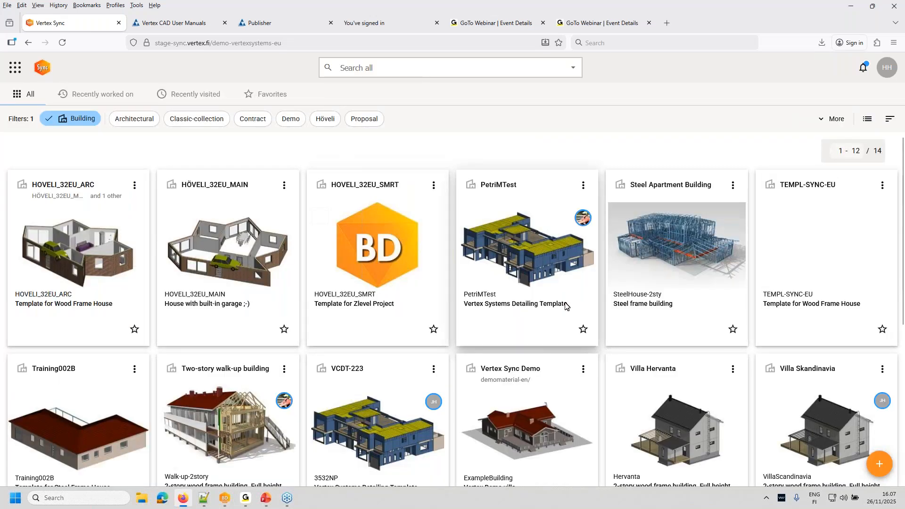
scroll(235, 331, down, 5)
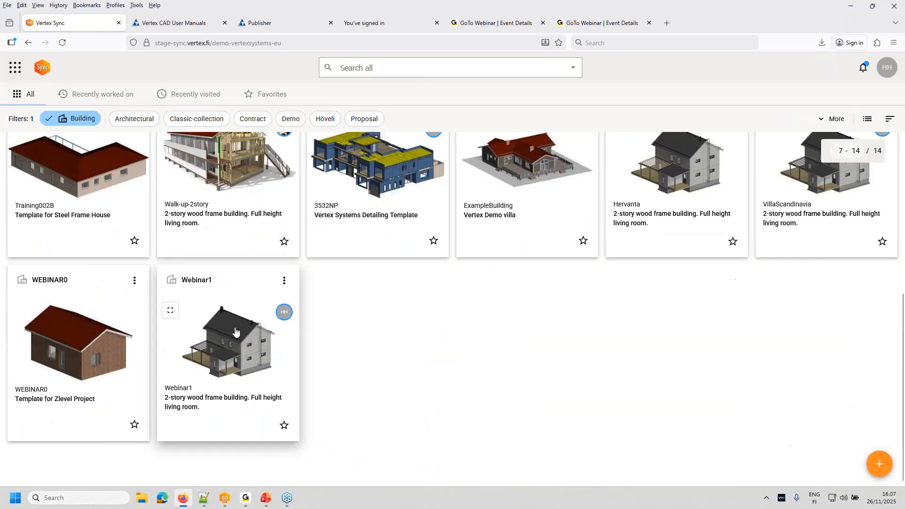
click(216, 288)
Switch back to Vertex BD Pro, open the Publisher and choose the Building Permit Drawings set.
click(853, 8)
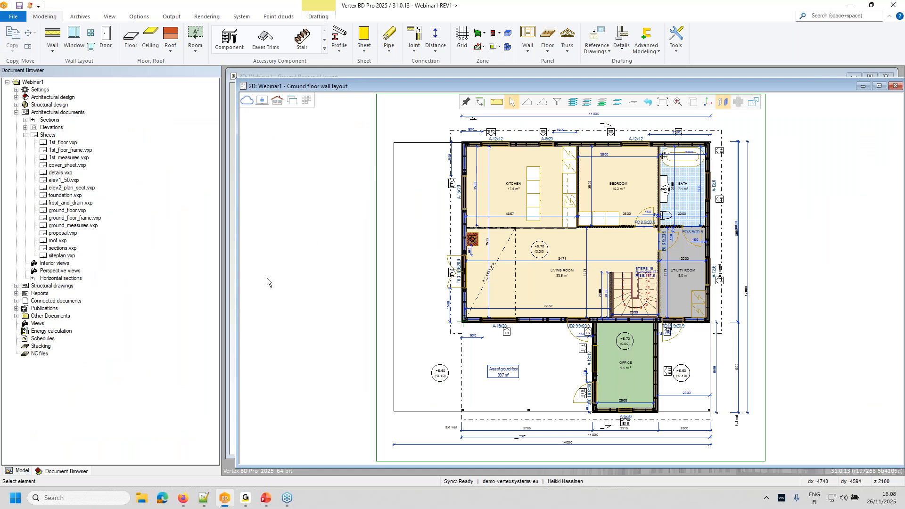
click(13, 18)
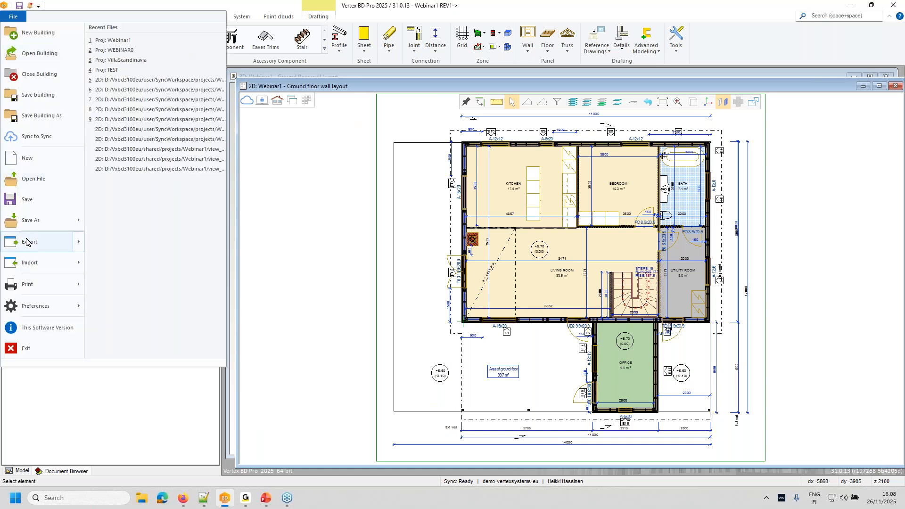
mouse_move(28, 243)
click(136, 186)
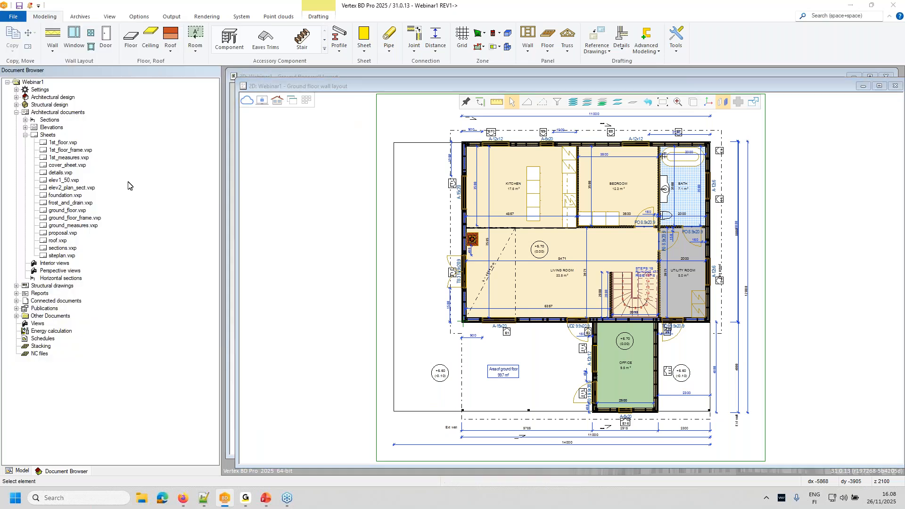
click(178, 79)
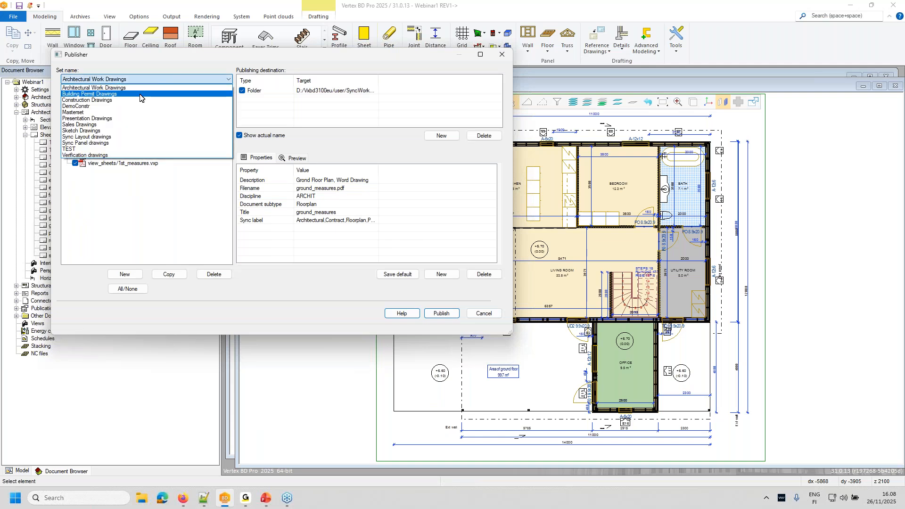
click(139, 97)
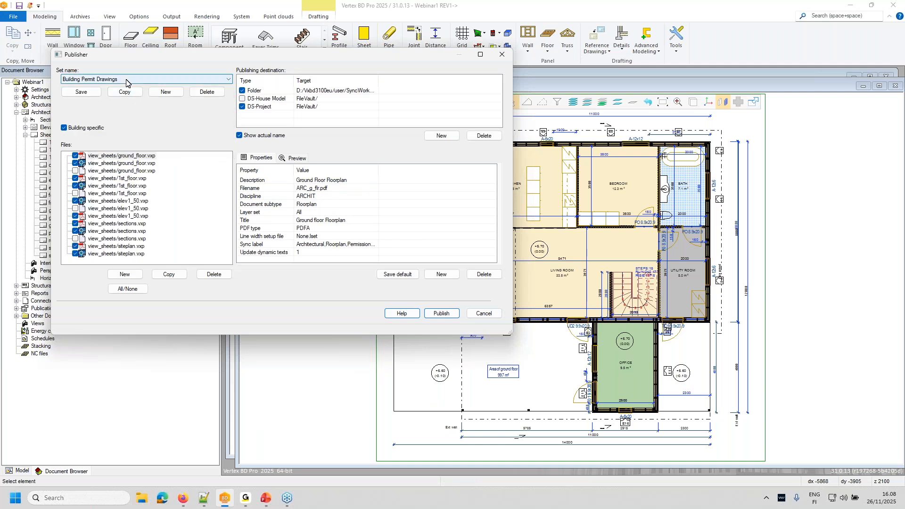
click(125, 81)
click(126, 81)
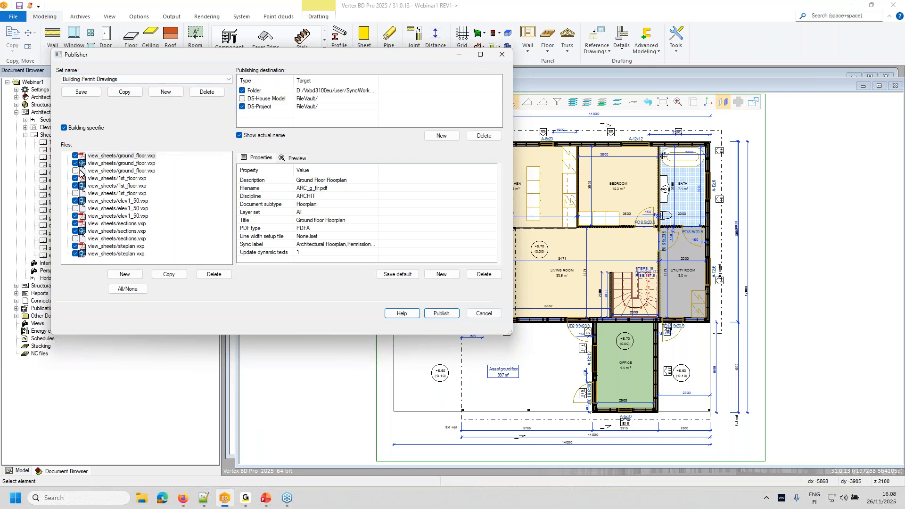
Examine the properties of the ground_floor PDF and DWG files, and toggle the 1st_floor PDF and DWG files off and on again.
click(90, 157)
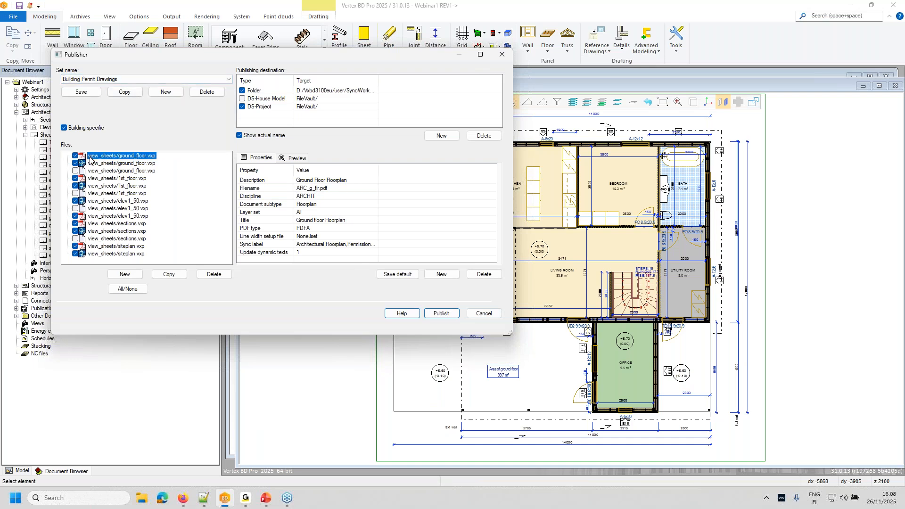
click(113, 163)
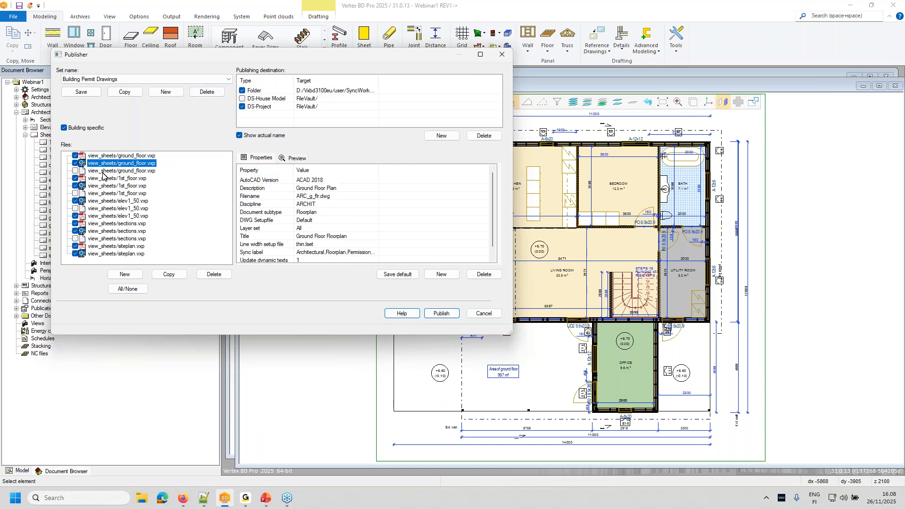
click(74, 178)
click(74, 185)
click(75, 179)
click(75, 186)
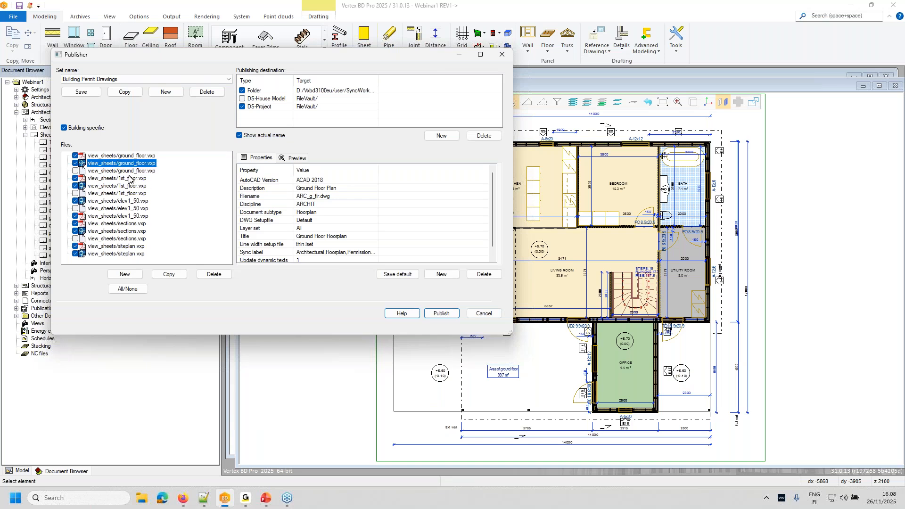
Publish the ticked files of the Building Permit Drawings set to the Folder and DS-Project destinations.
click(441, 314)
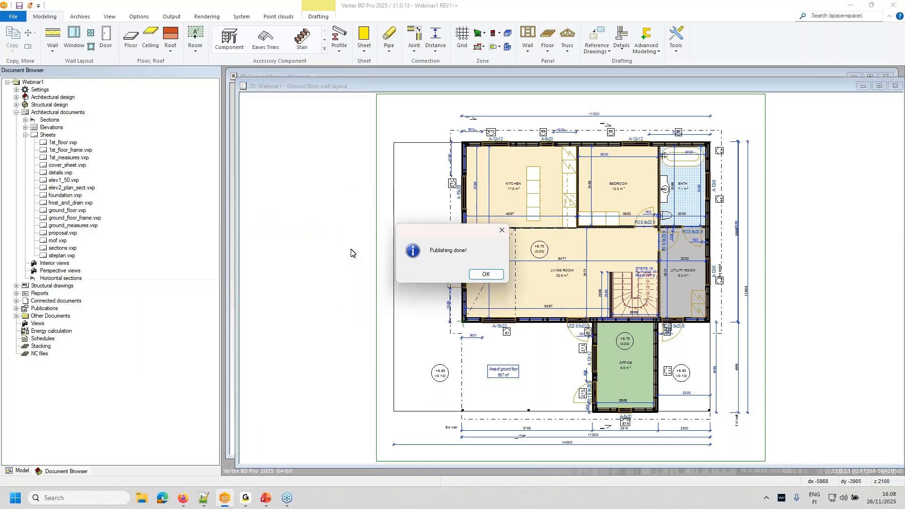
click(473, 277)
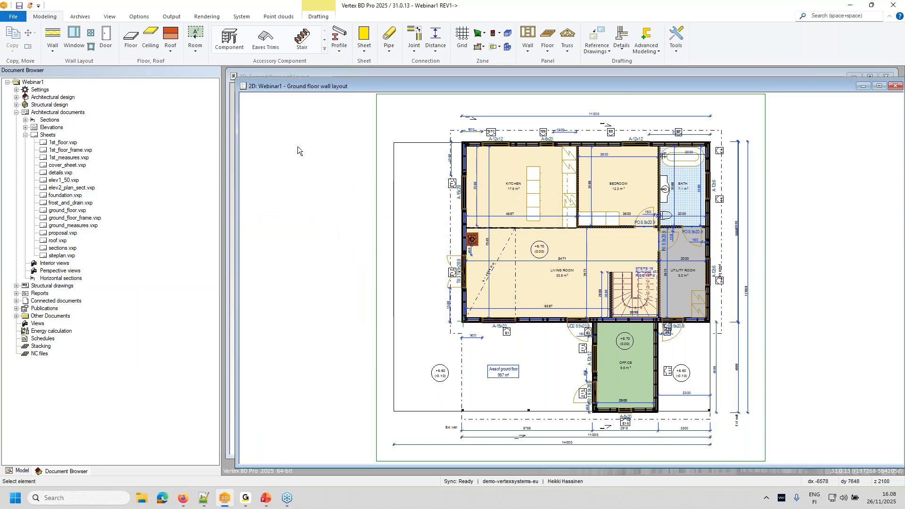
Upload the Webinar1 building with its building permit publications to Vertex Sync and dismiss the upload log.
key(ctrl+Tab)
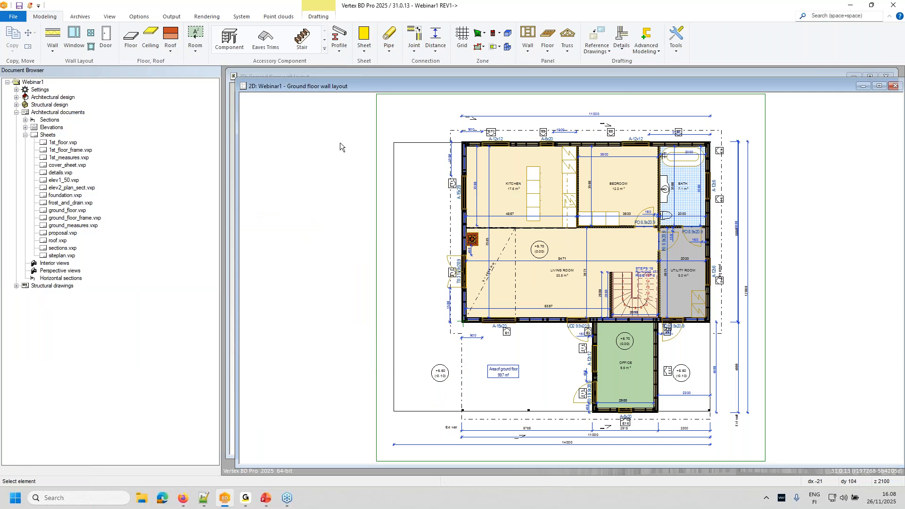
click(238, 91)
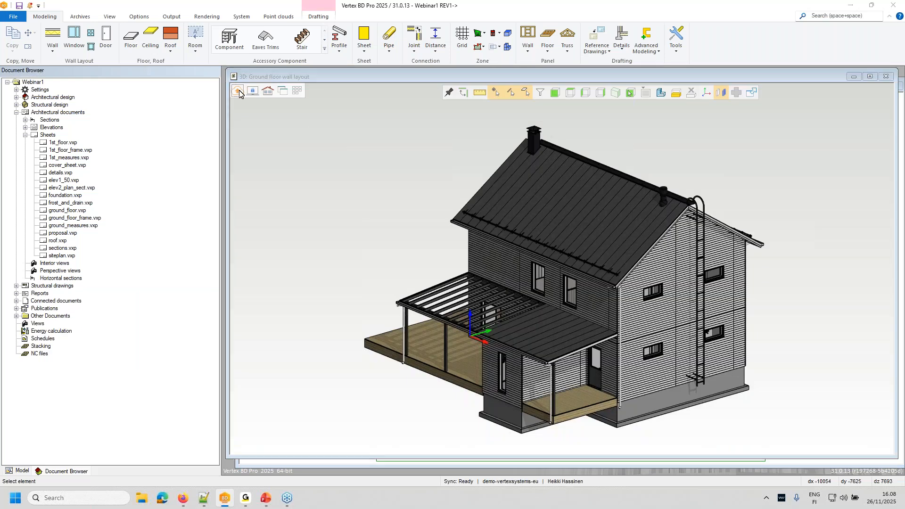
click(192, 260)
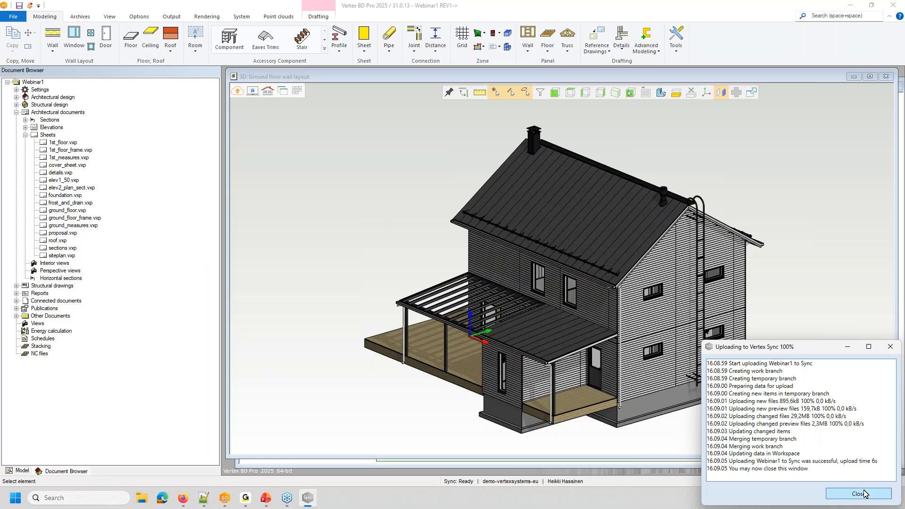
click(863, 495)
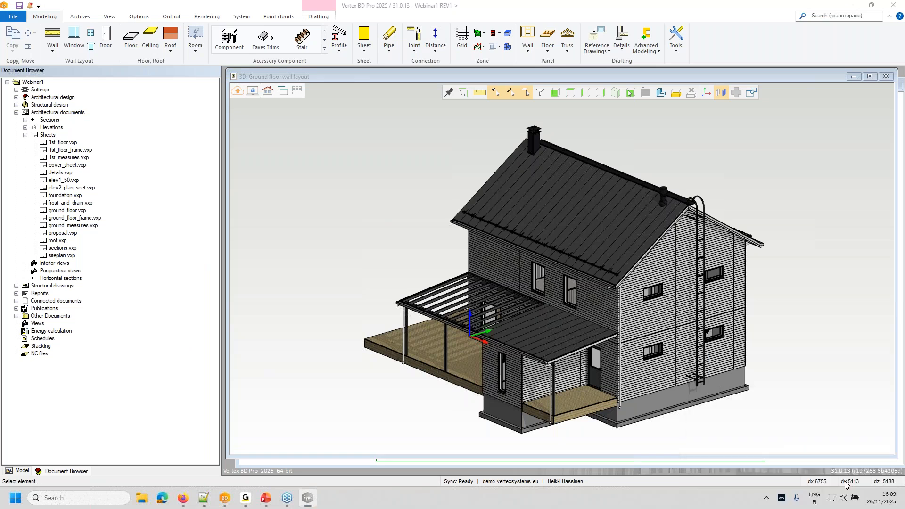
Switch to Vertex Sync in the browser, remove the Published filter and reload the Webinar1 page to view its updated documents.
click(183, 497)
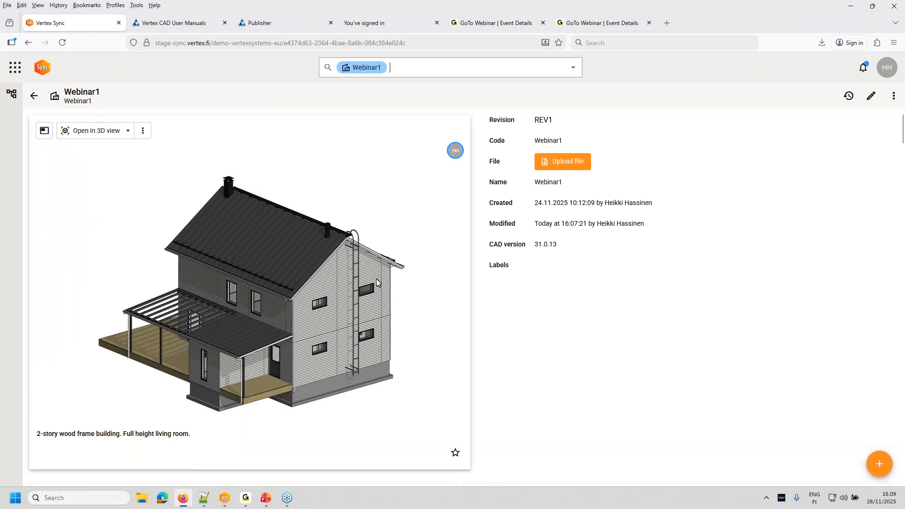
scroll(377, 283, down, 5)
click(424, 339)
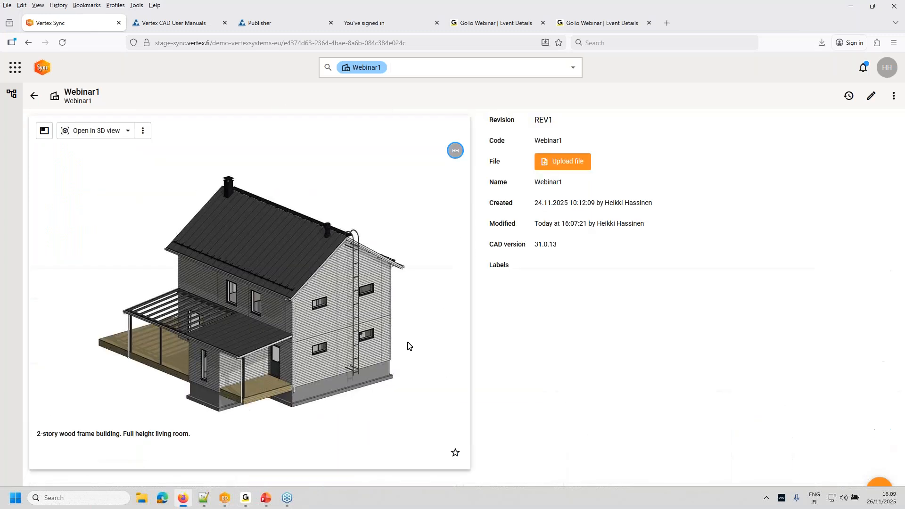
scroll(408, 345, down, 4)
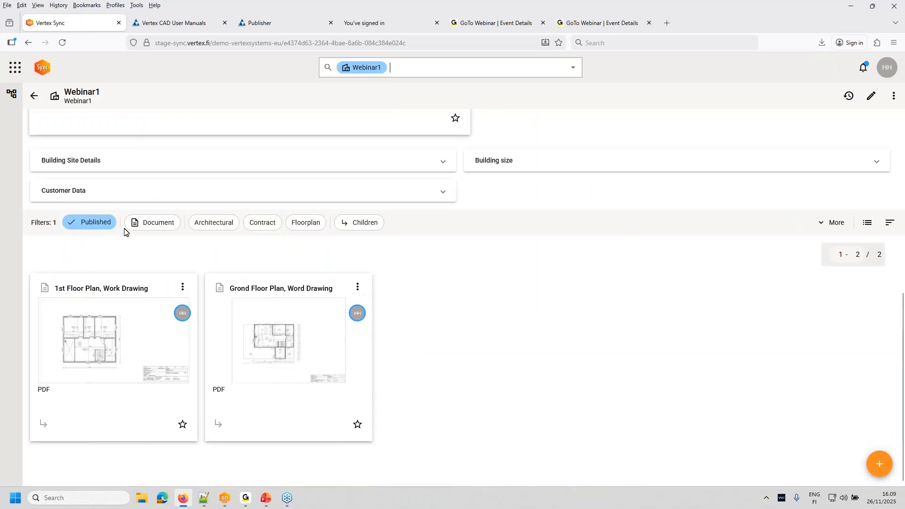
click(82, 224)
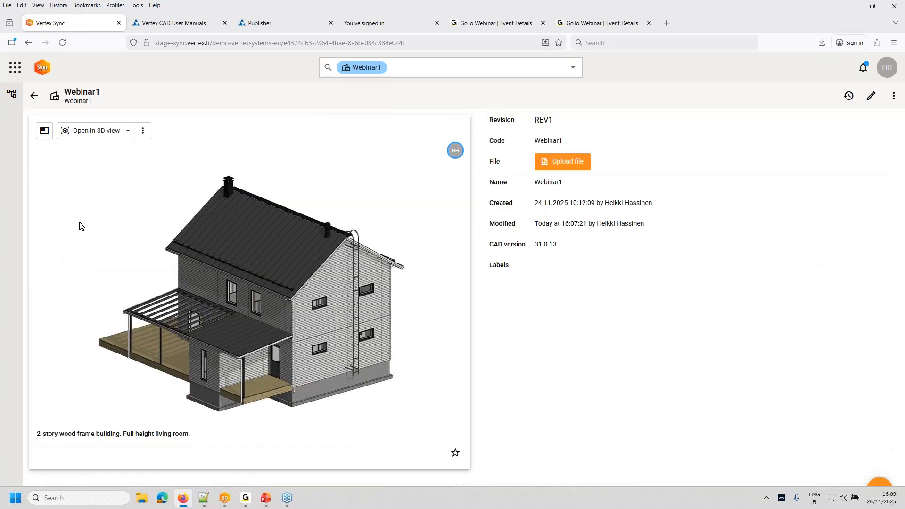
scroll(275, 220, down, 4)
scroll(552, 340, down, 4)
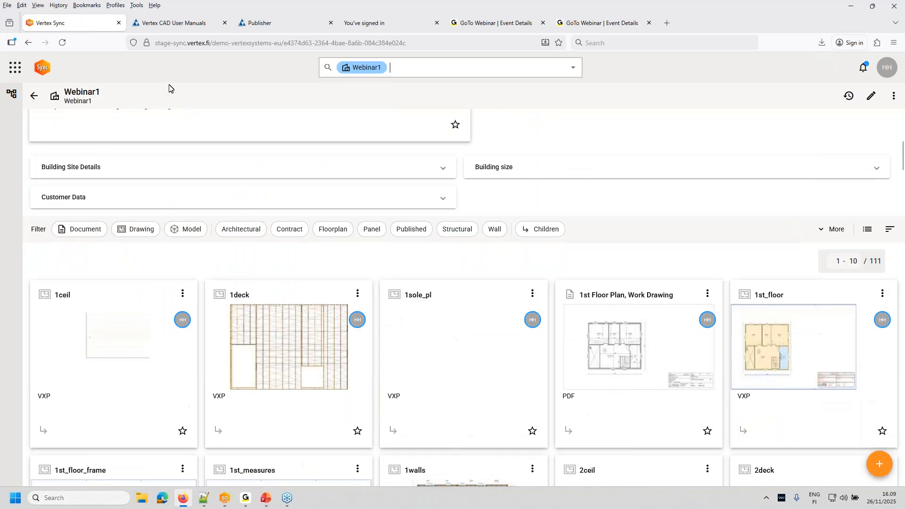
click(63, 43)
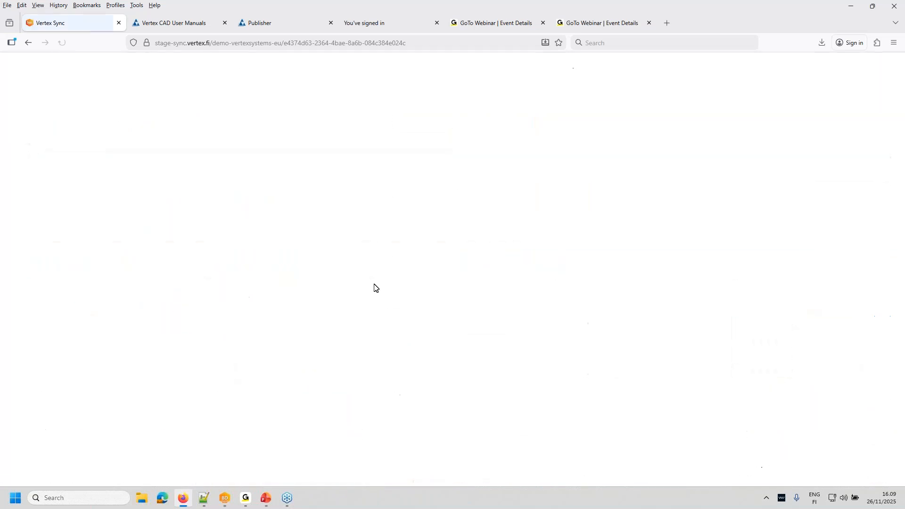
scroll(374, 288, down, 5)
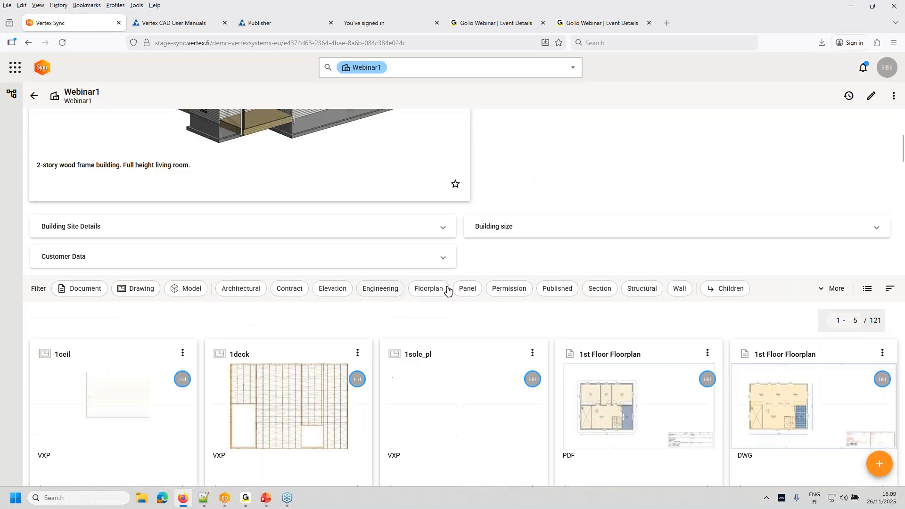
Filter the Webinar1 documents by the Published label and look through the published PDF and DWG drawings.
click(559, 289)
scroll(552, 289, down, 4)
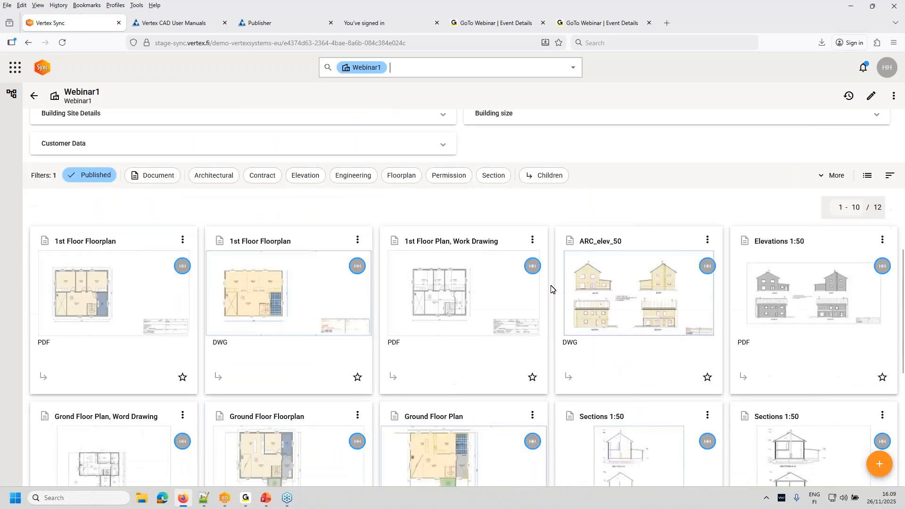
scroll(551, 288, down, 2)
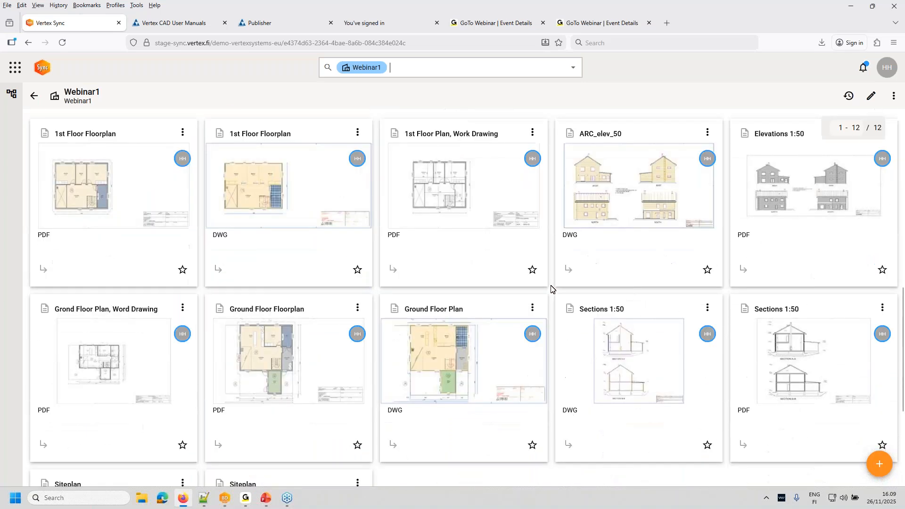
scroll(552, 288, down, 3)
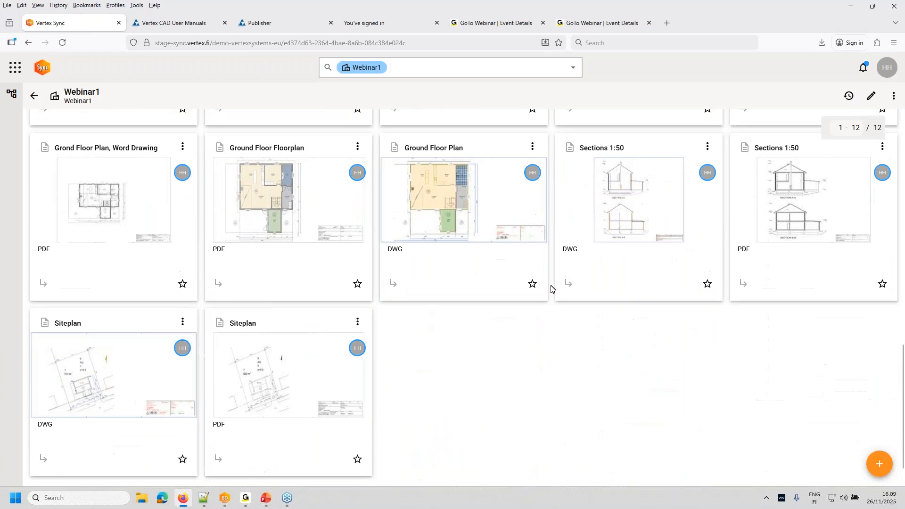
scroll(550, 288, up, 12)
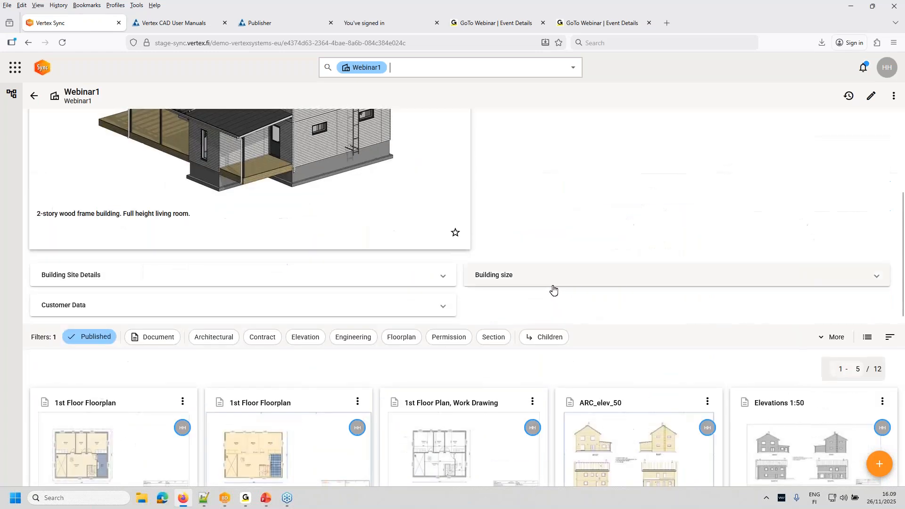
scroll(575, 216, up, 2)
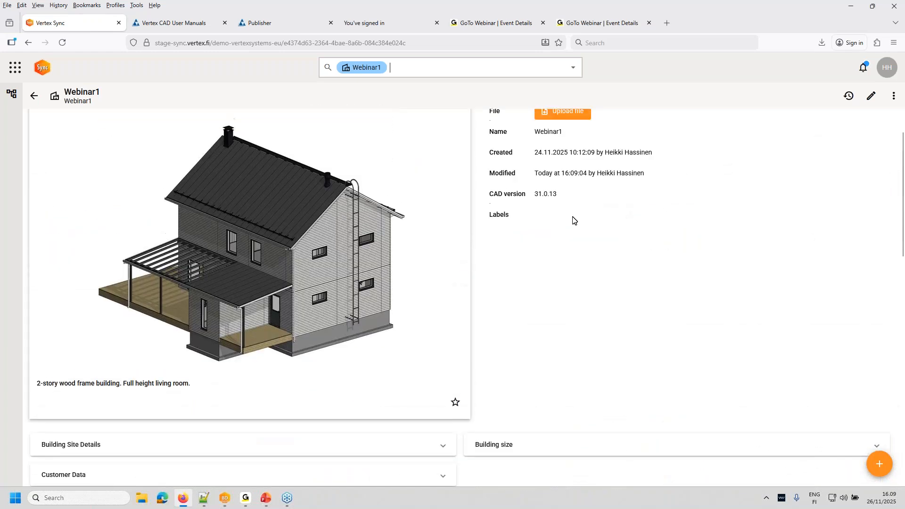
Switch to Vertex BD, open the Publisher and create a new publishing set named PUBLISHING.
click(225, 497)
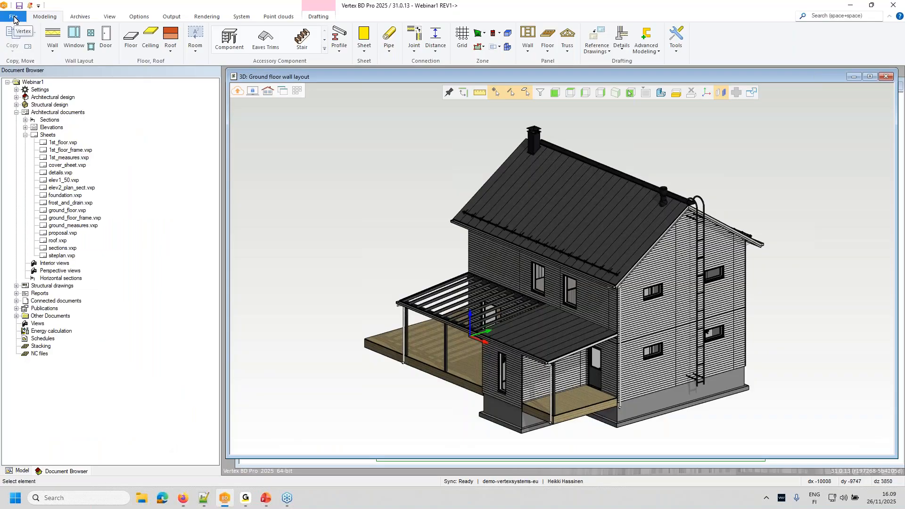
click(14, 17)
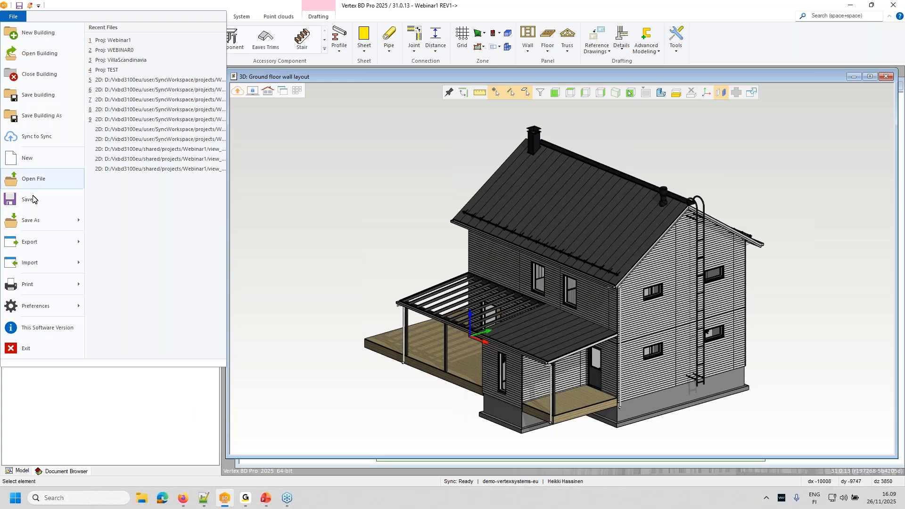
mouse_move(33, 247)
click(117, 198)
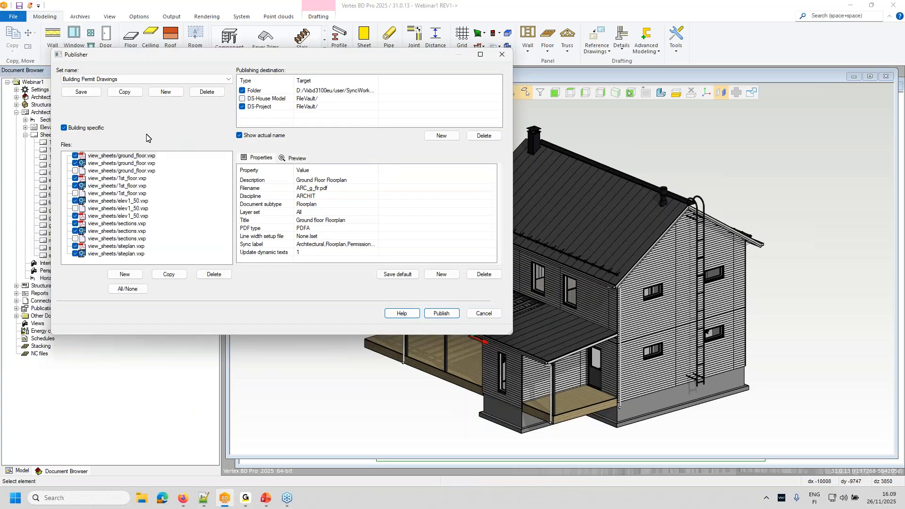
click(166, 93)
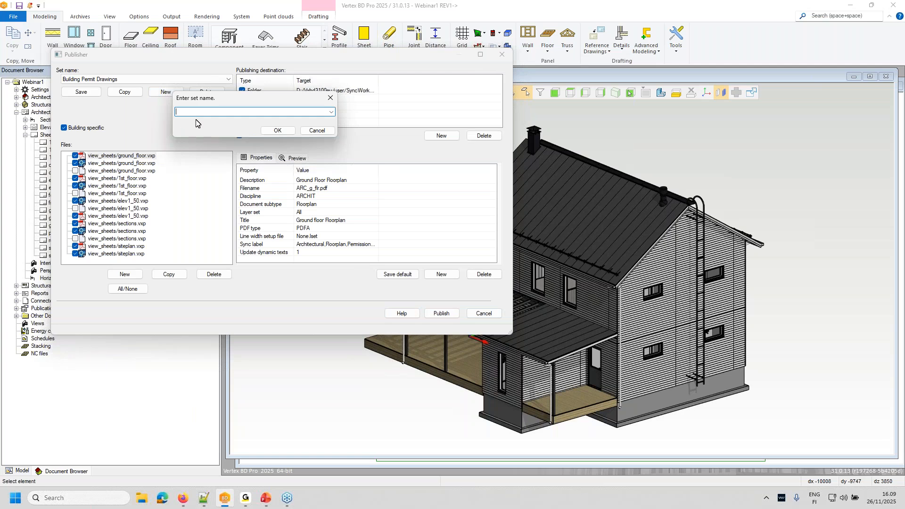
click(278, 130)
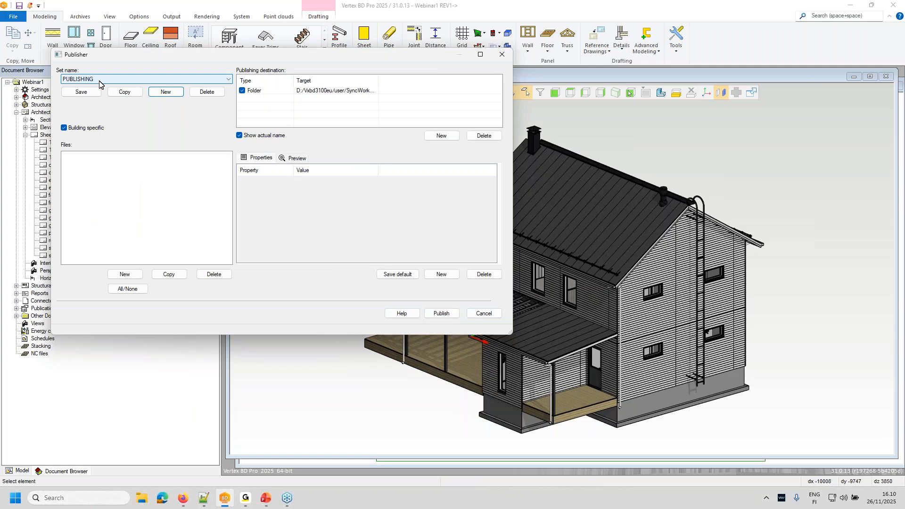
Add the workspace file ground_walls.vxp to the PUBLISHING set with the file type Pdf-file.
click(125, 274)
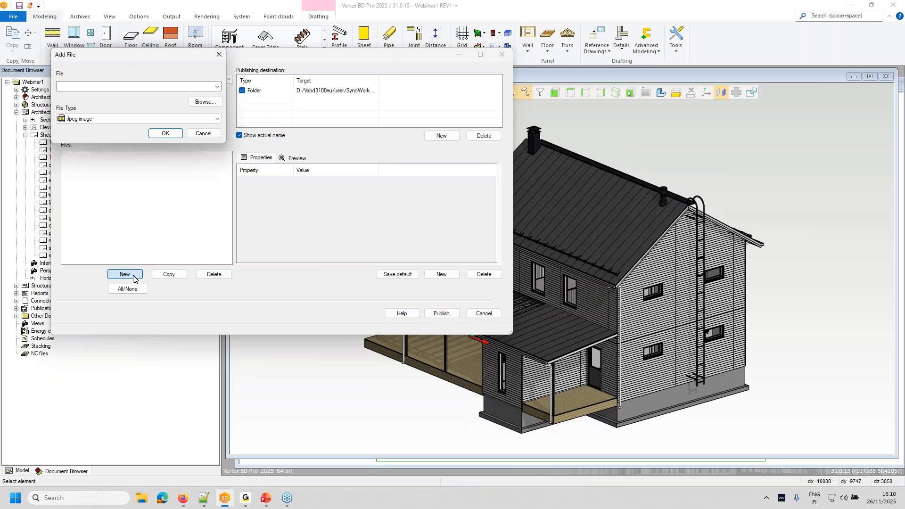
click(102, 118)
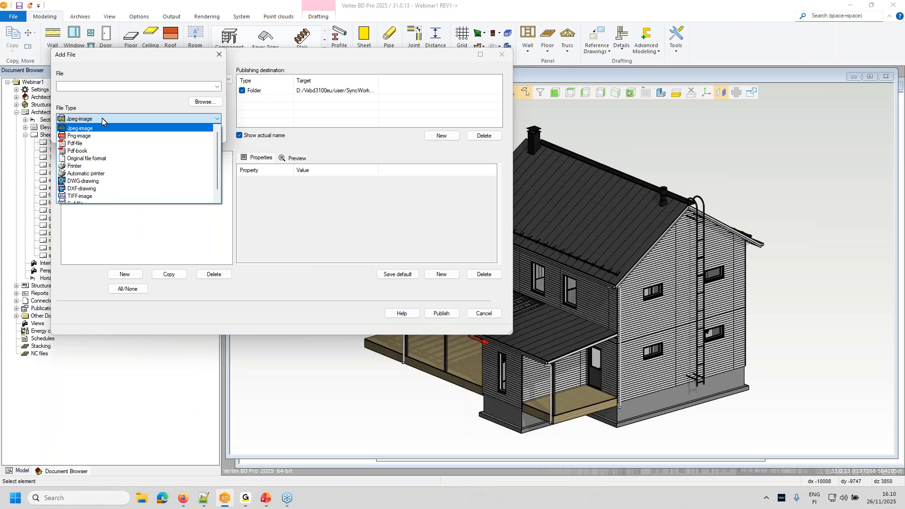
click(95, 147)
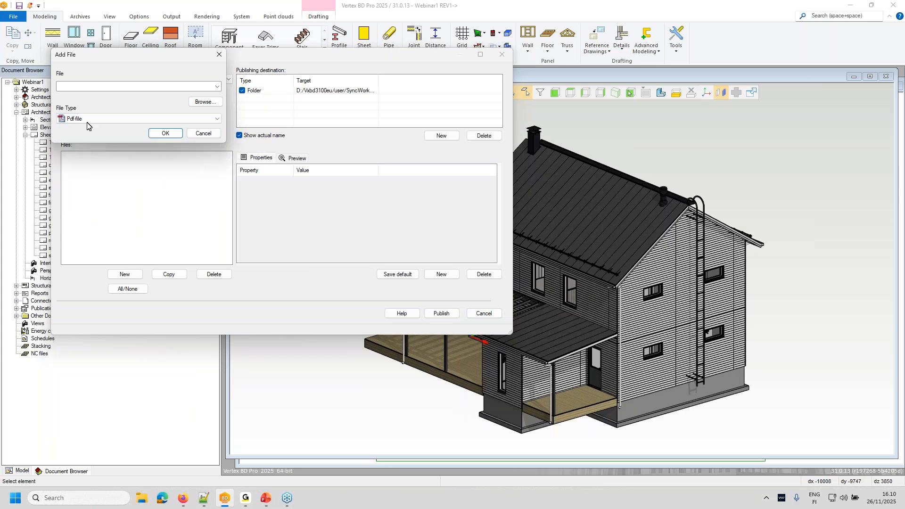
click(205, 103)
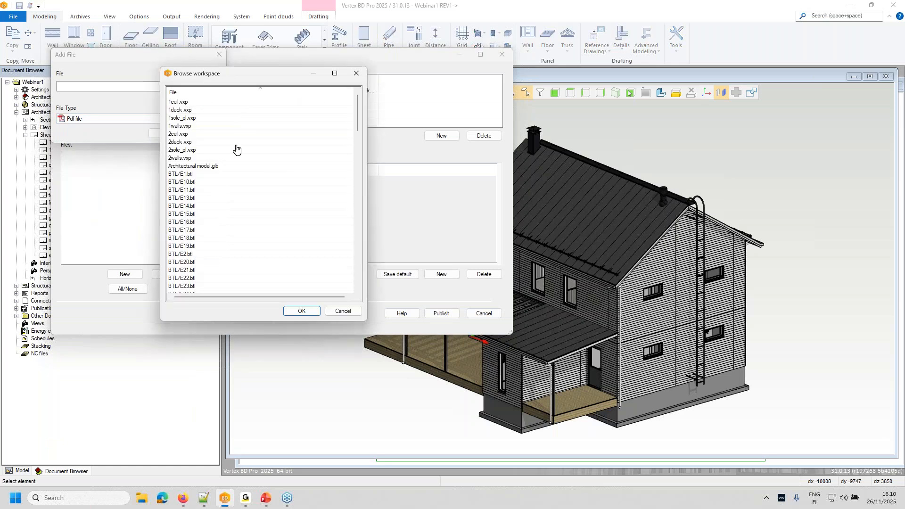
scroll(235, 156, down, 14)
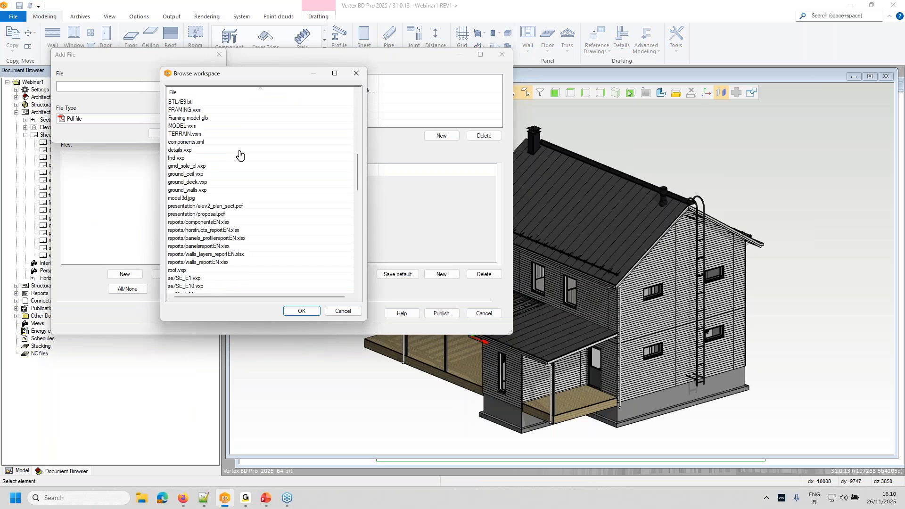
click(203, 190)
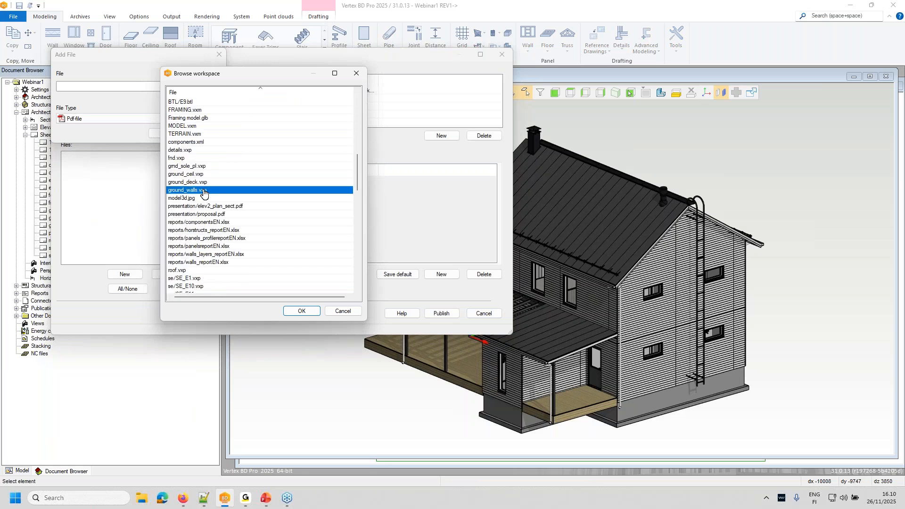
click(301, 311)
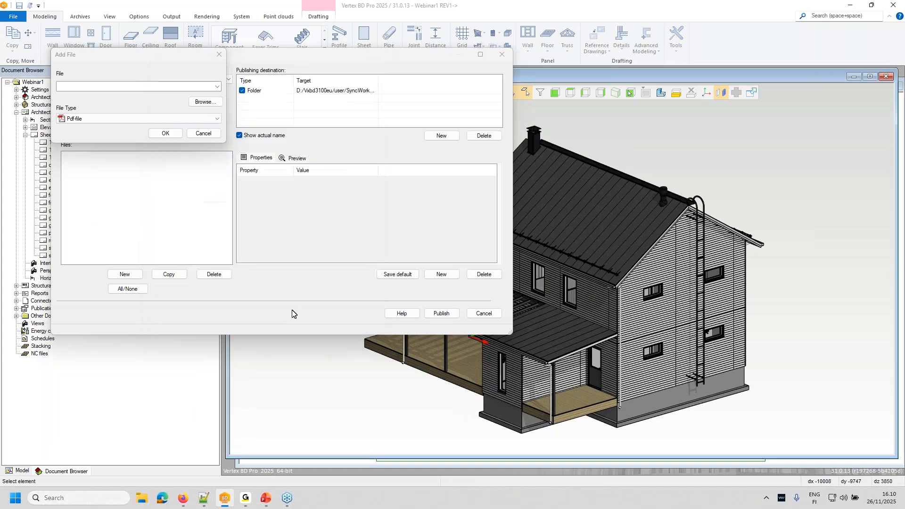
click(164, 135)
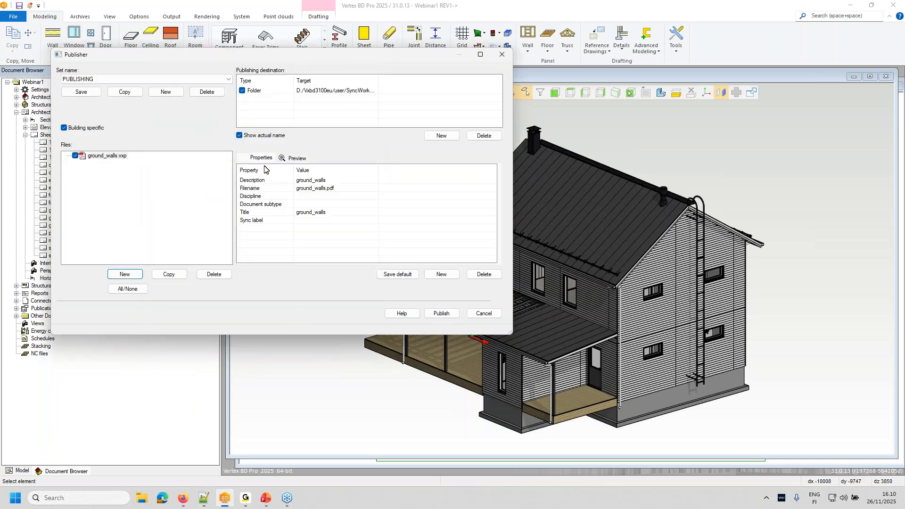
Set the discipline of the ground_walls PDF to ARCHIT.
click(323, 197)
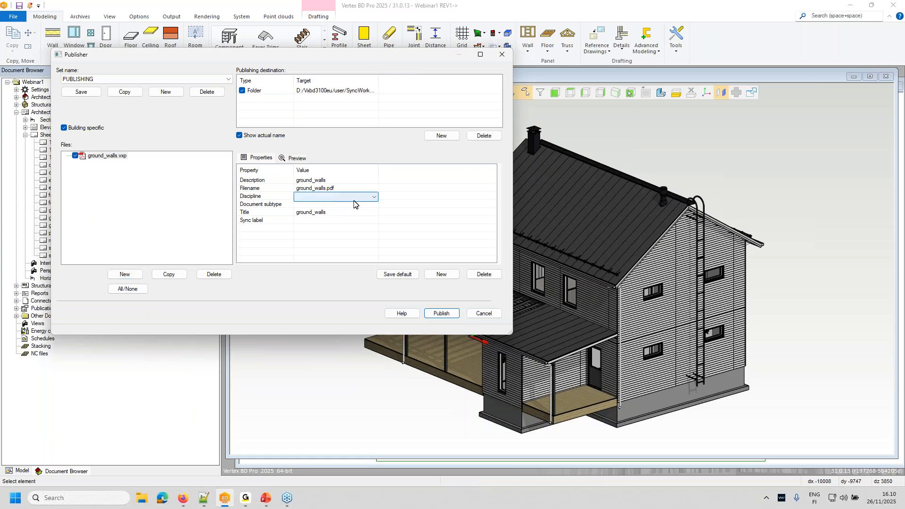
click(376, 198)
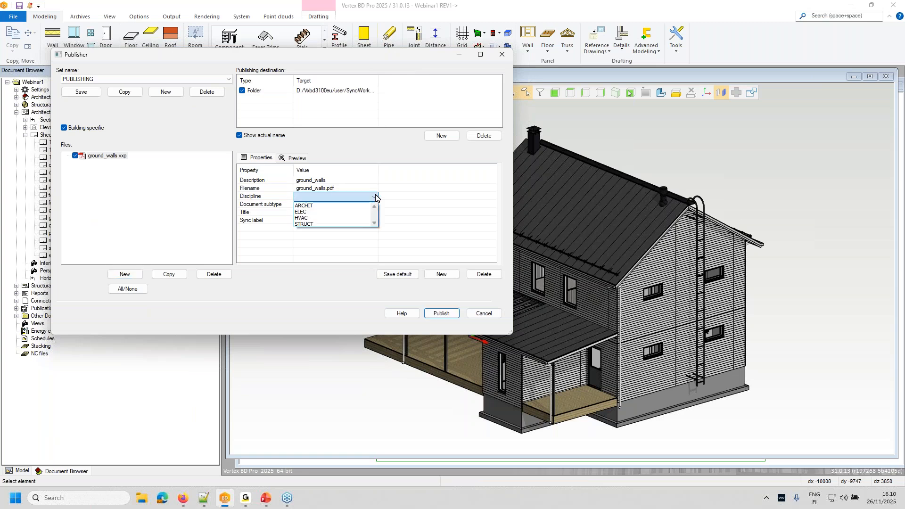
click(332, 206)
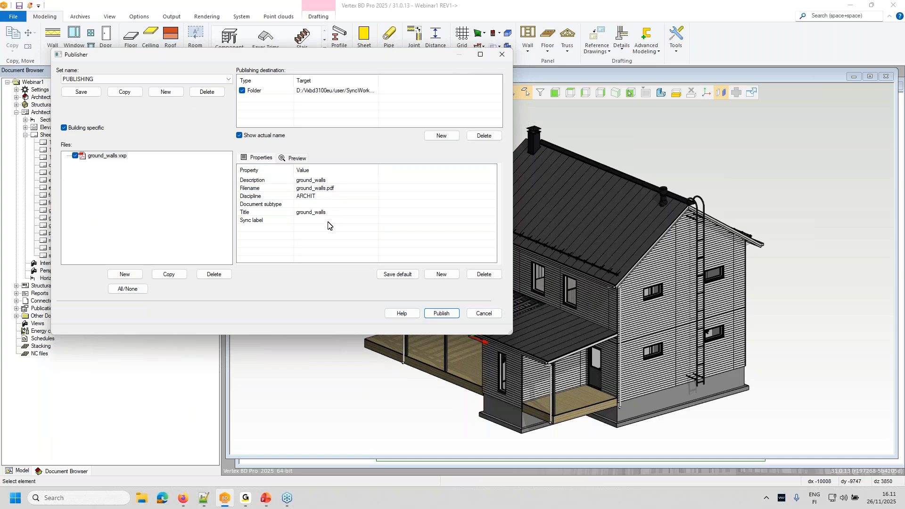
Open the sync label selection for the ground_walls PDF and toggle the Architectural label on and off.
click(327, 222)
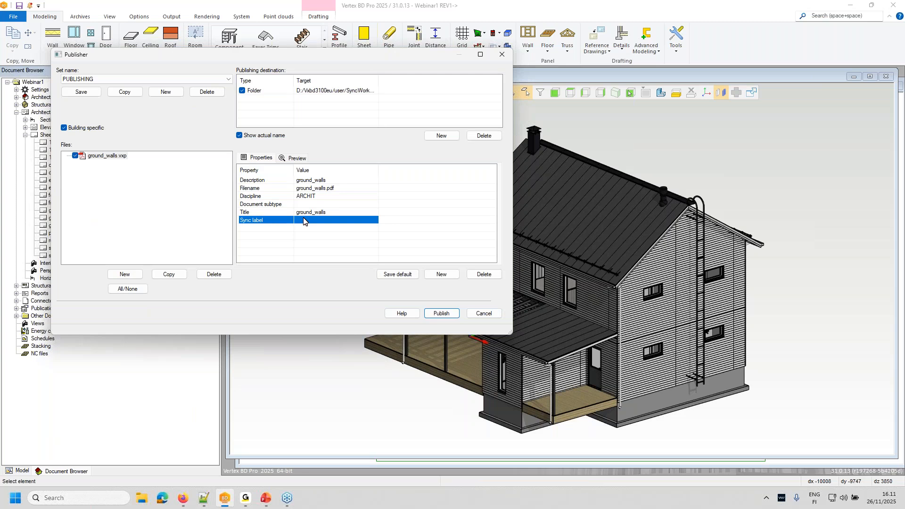
double_click(330, 220)
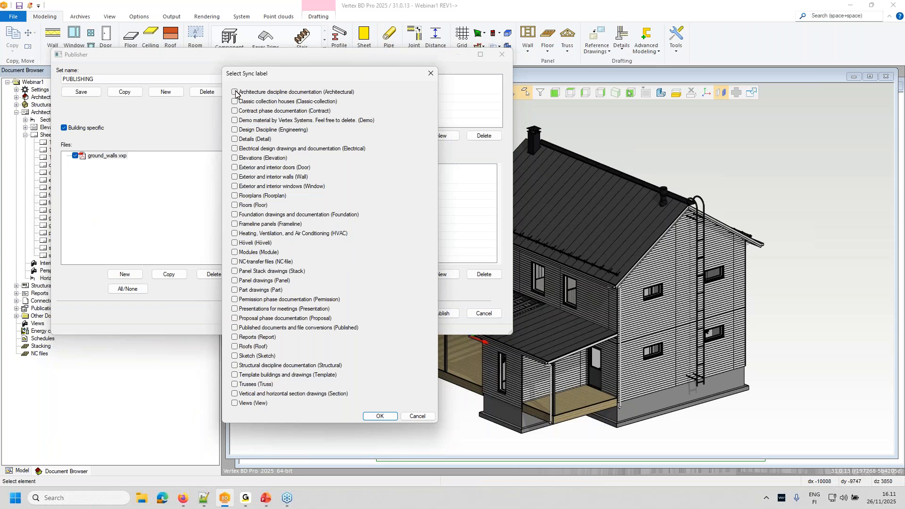
click(235, 92)
click(234, 92)
click(381, 417)
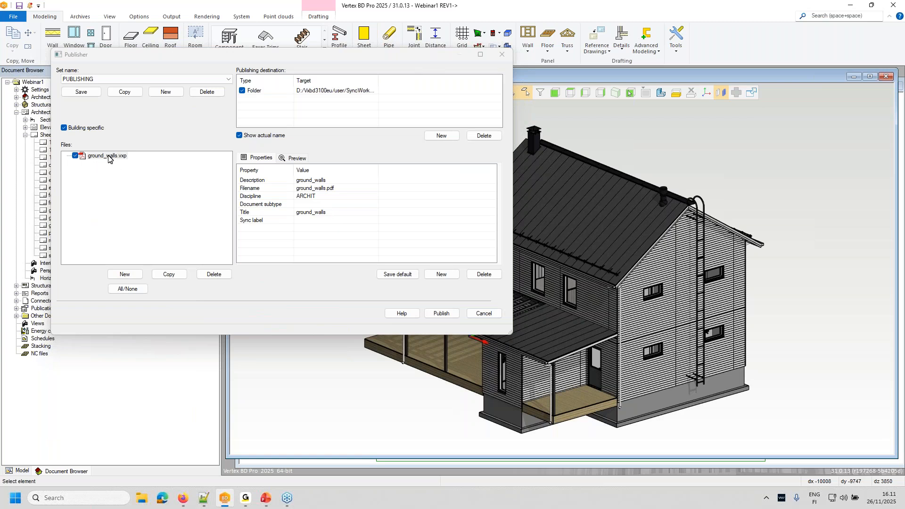
Add ground_walls.vxp to the PUBLISHING set again with the file type DWG-drawing.
click(125, 275)
click(113, 120)
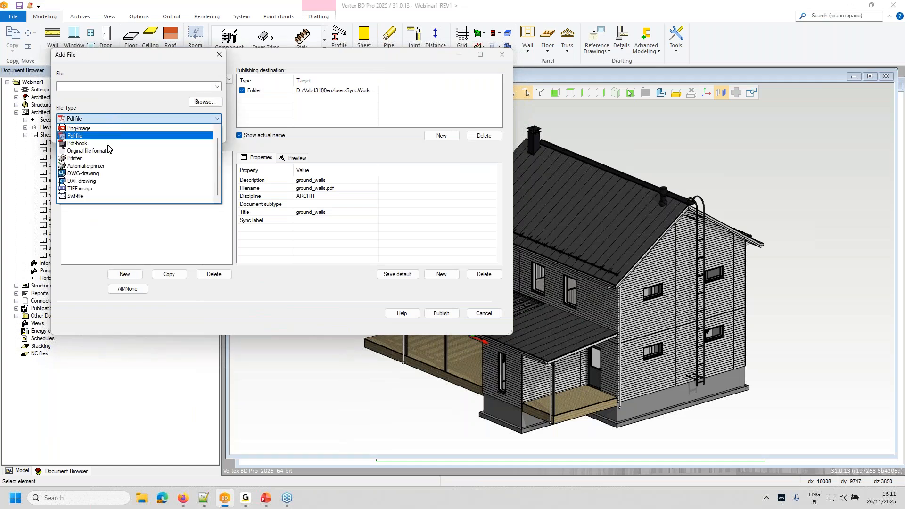
click(111, 175)
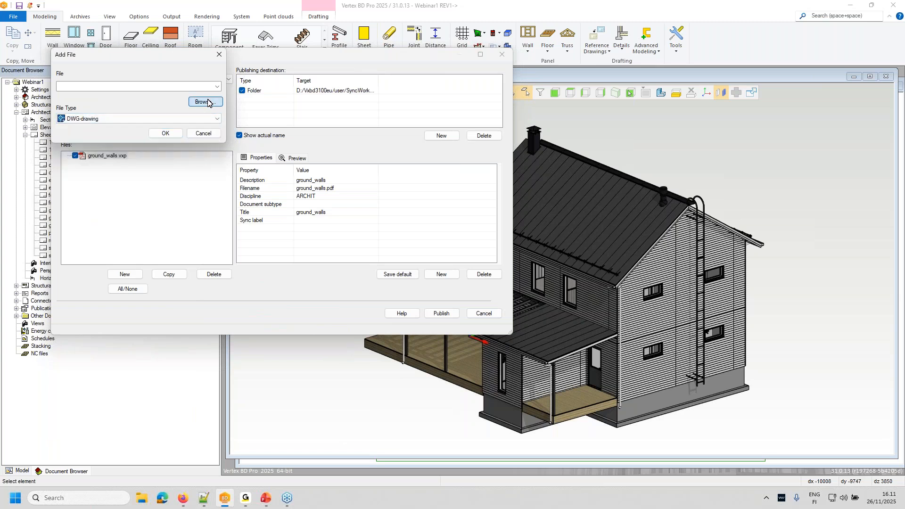
click(206, 102)
scroll(235, 214, down, 5)
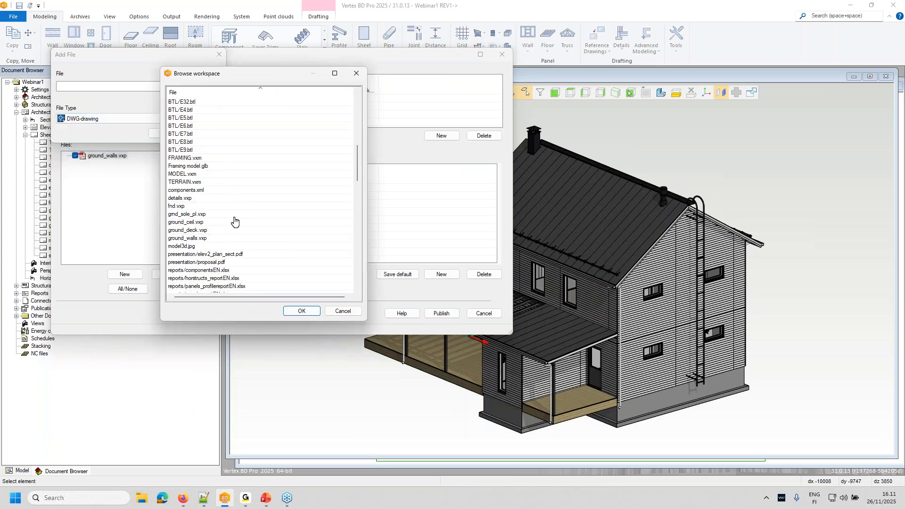
scroll(234, 221, down, 4)
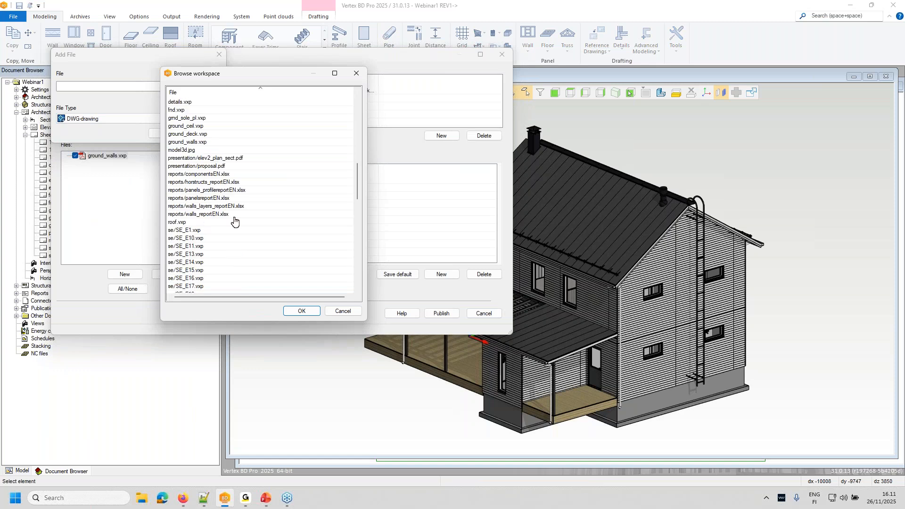
mouse_move(357, 180)
mouse_down()
mouse_move(359, 205)
mouse_move(355, 169)
mouse_up()
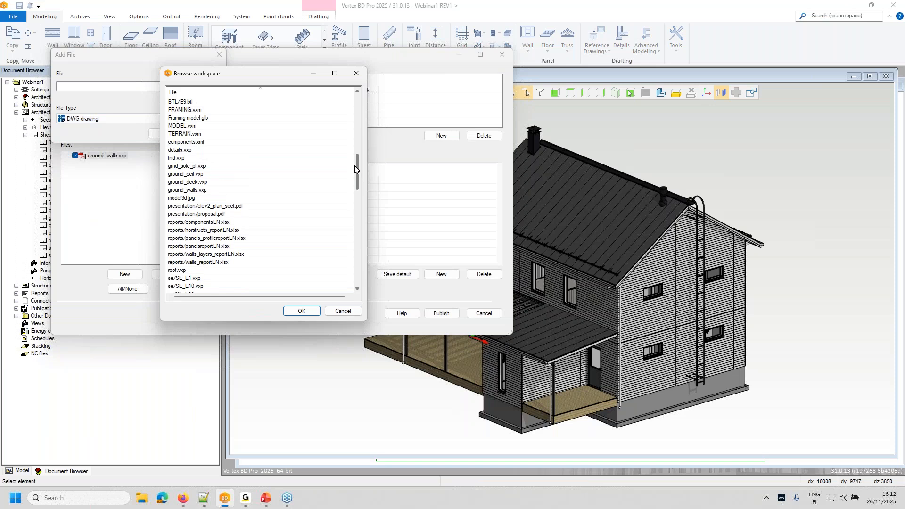
click(255, 190)
click(297, 312)
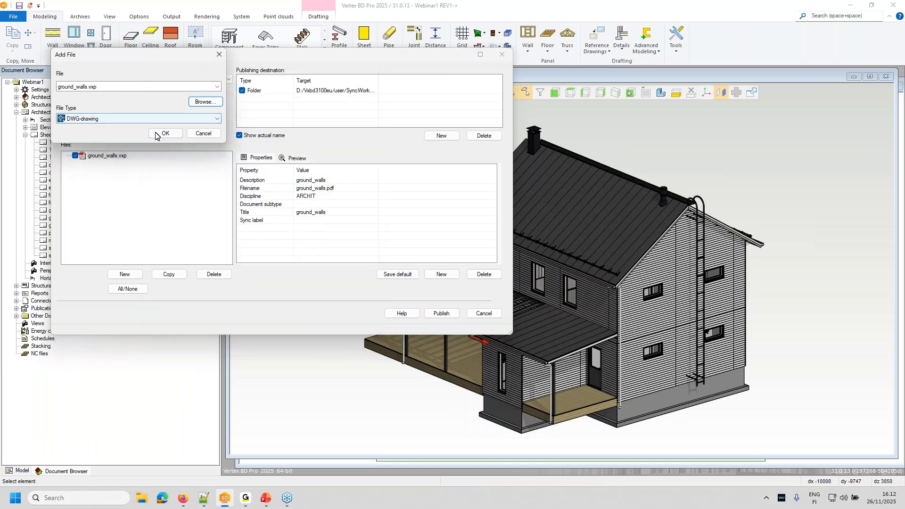
click(163, 134)
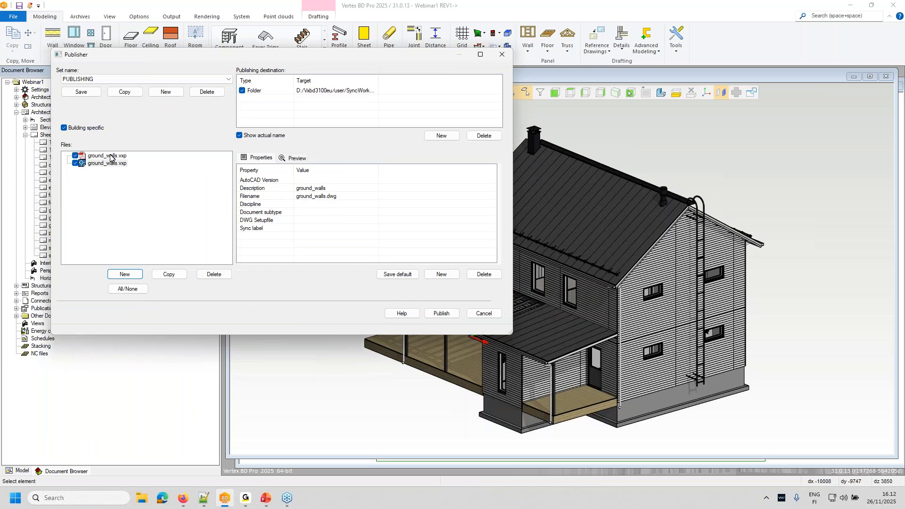
Add the workspace file view_sheets/ground_floor.vxp to the PUBLISHING set with the file type Pdf-file.
click(126, 275)
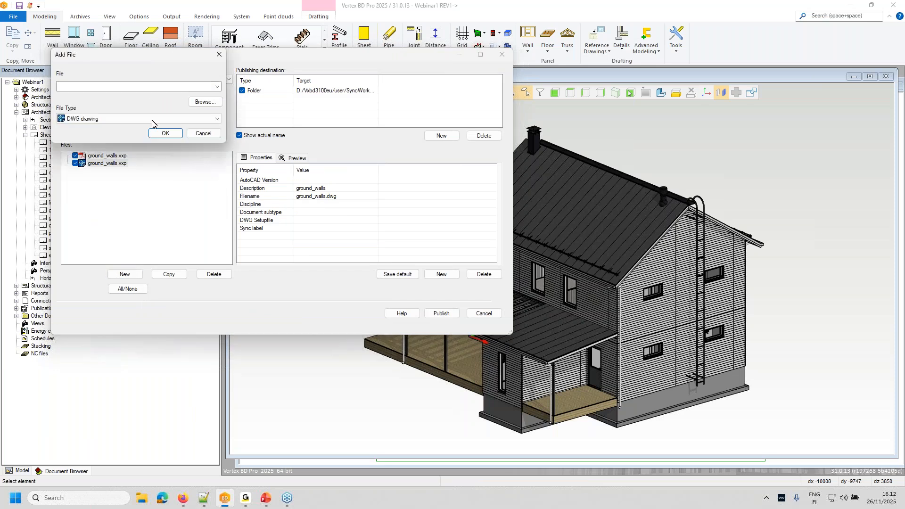
click(218, 119)
click(94, 127)
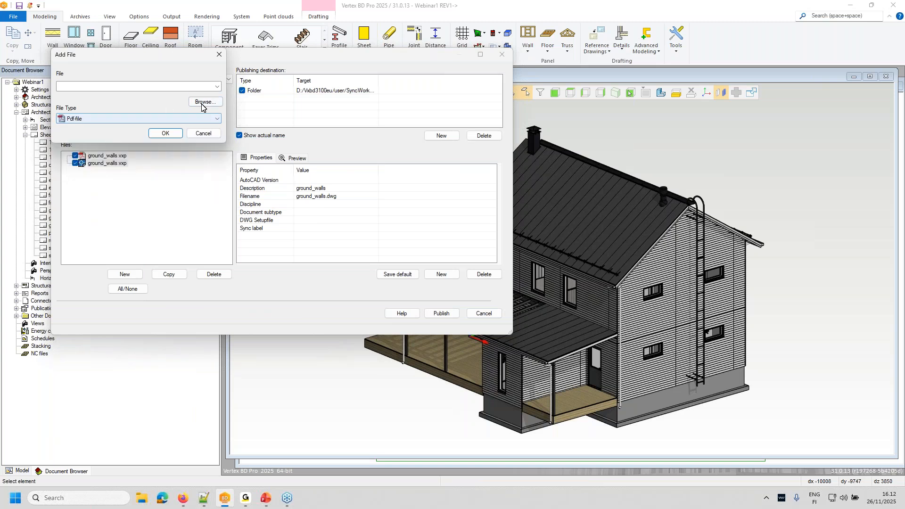
click(207, 103)
scroll(249, 222, down, 10)
scroll(248, 222, down, 1)
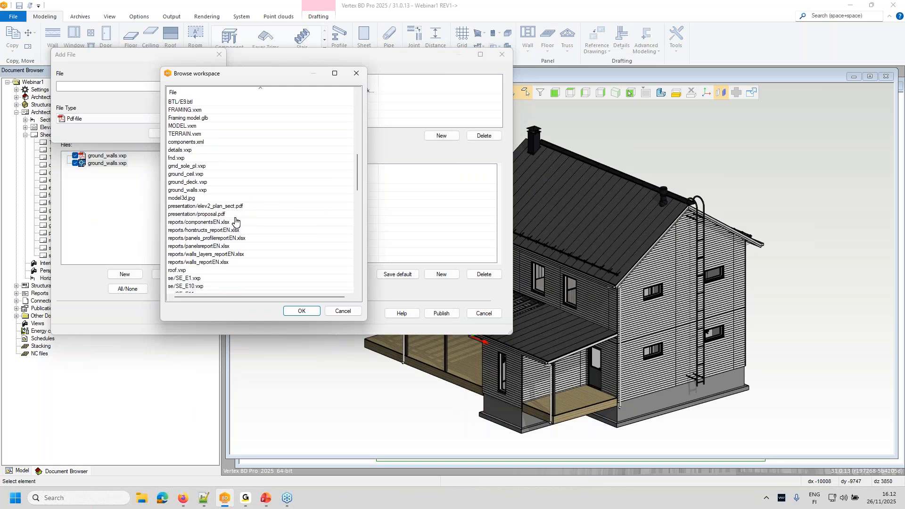
scroll(235, 221, down, 11)
scroll(236, 221, down, 5)
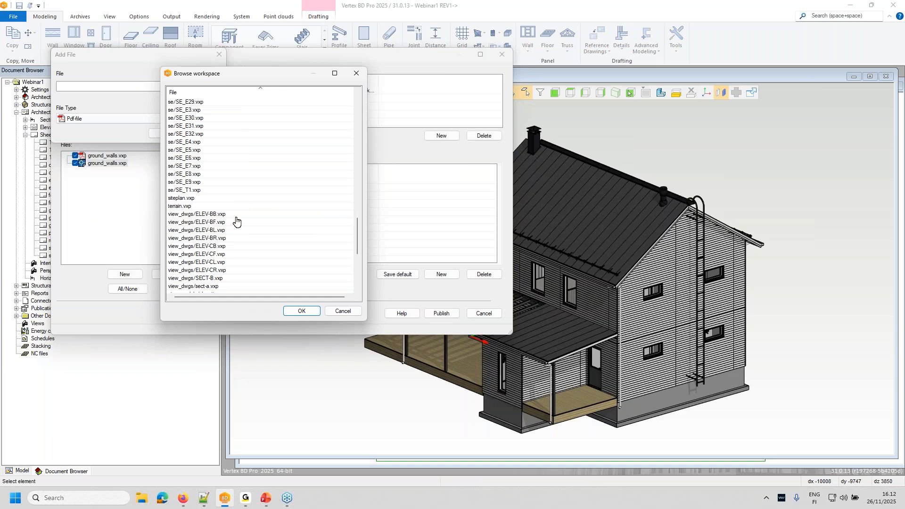
scroll(237, 219, down, 2)
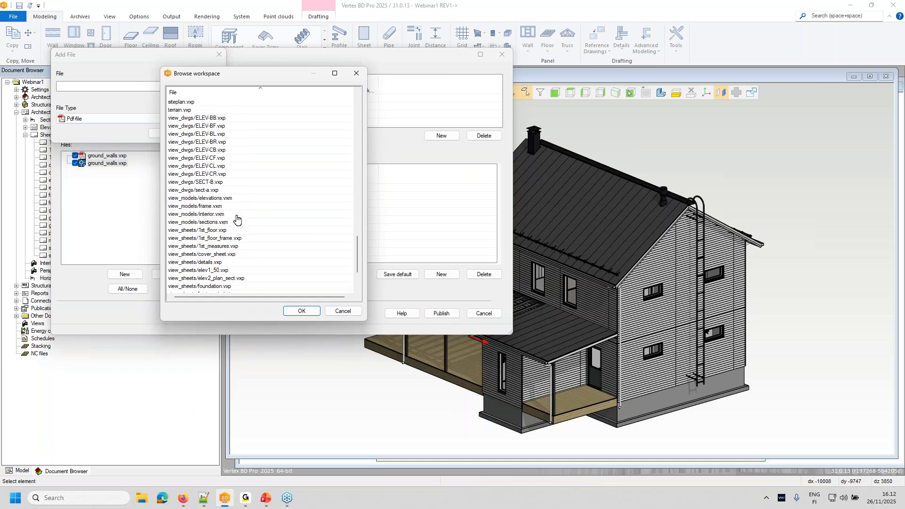
scroll(230, 254, down, 2)
click(228, 255)
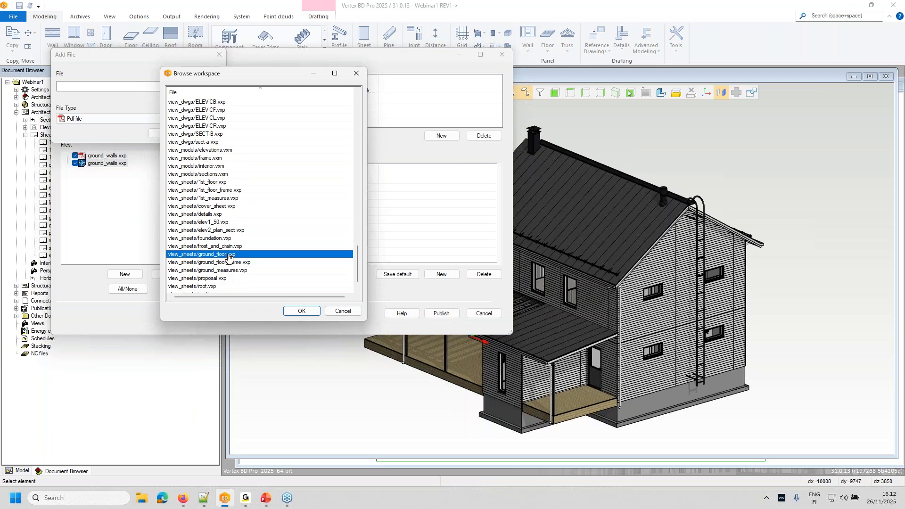
click(299, 311)
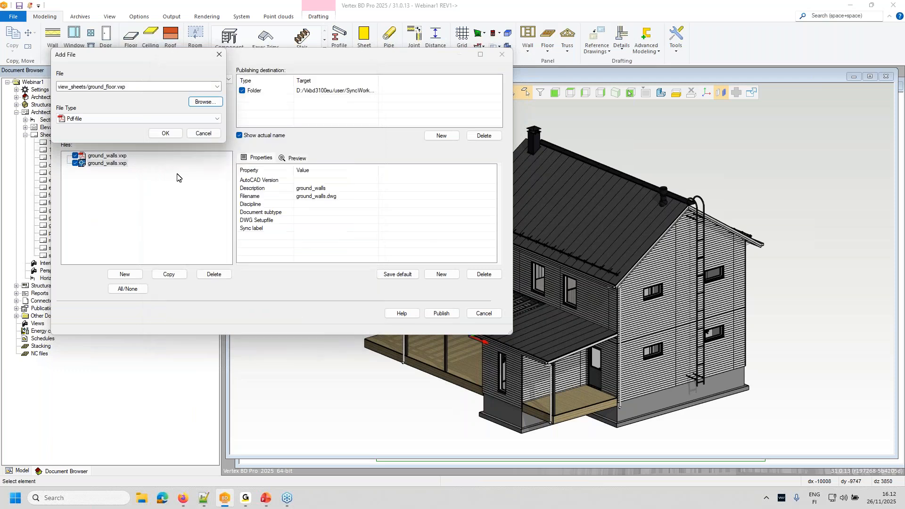
click(165, 134)
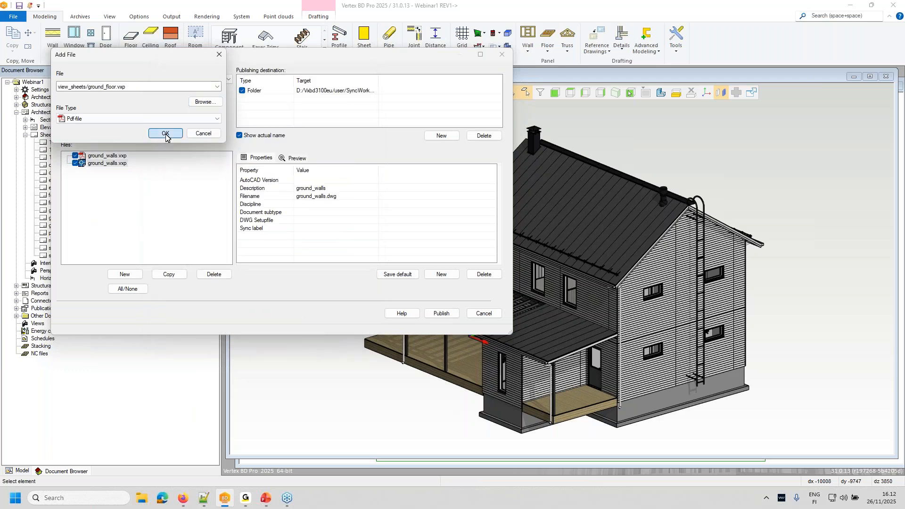
Try to move the ground_walls PDF up in the file list, and delete that entry from the PUBLISHING set.
click(107, 156)
right_click(109, 157)
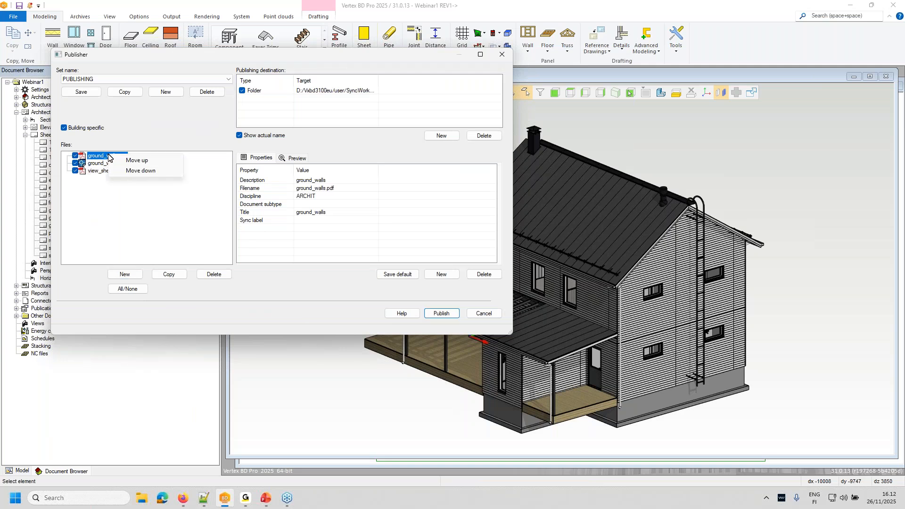
click(141, 161)
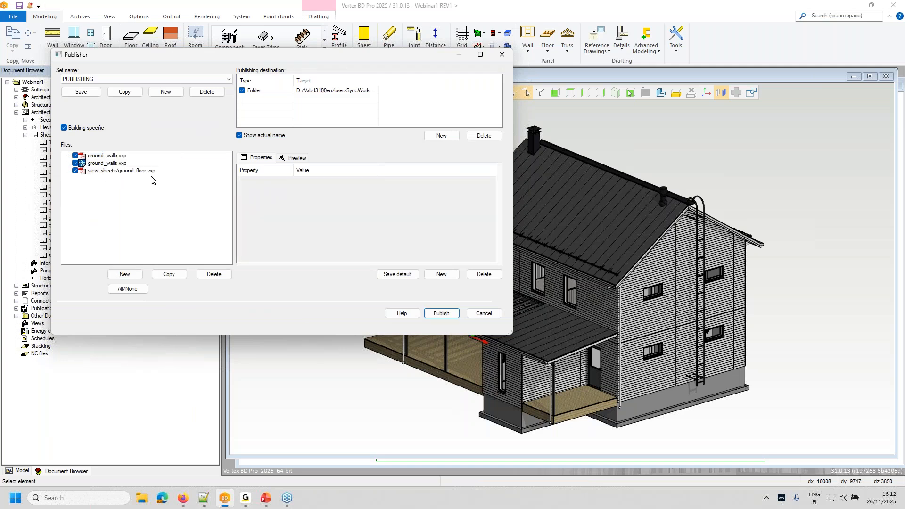
click(121, 157)
click(213, 274)
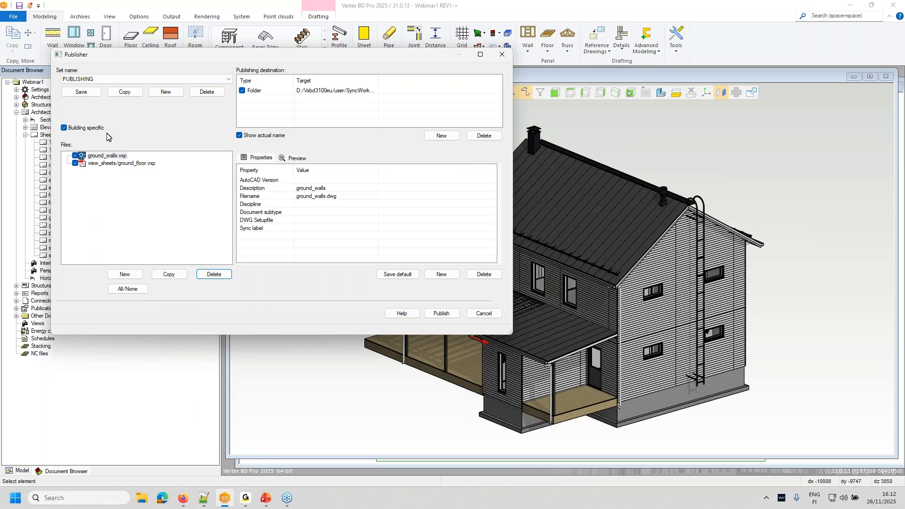
Save the PUBLISHING set and publish its files.
click(91, 96)
click(114, 80)
click(113, 80)
click(442, 313)
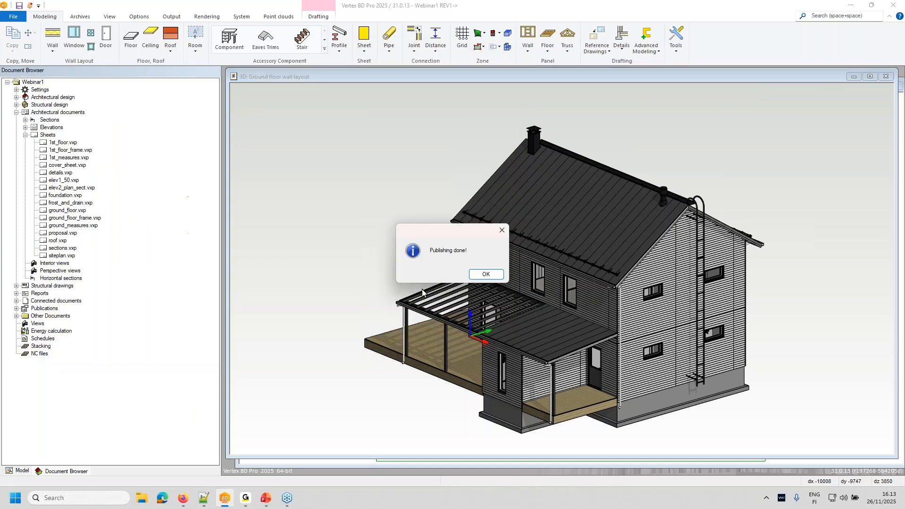
click(472, 277)
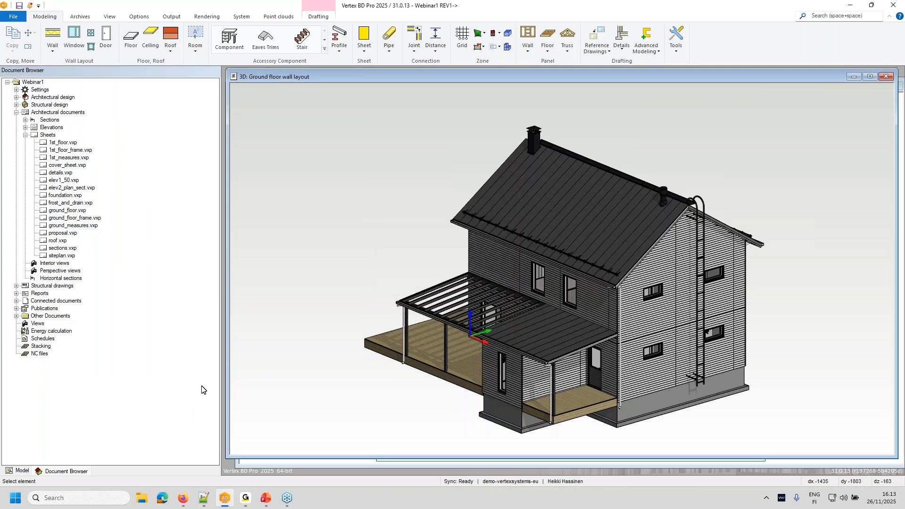
Switch to Vertex Sync in the browser, reload the Webinar1 page and view its file list.
click(183, 499)
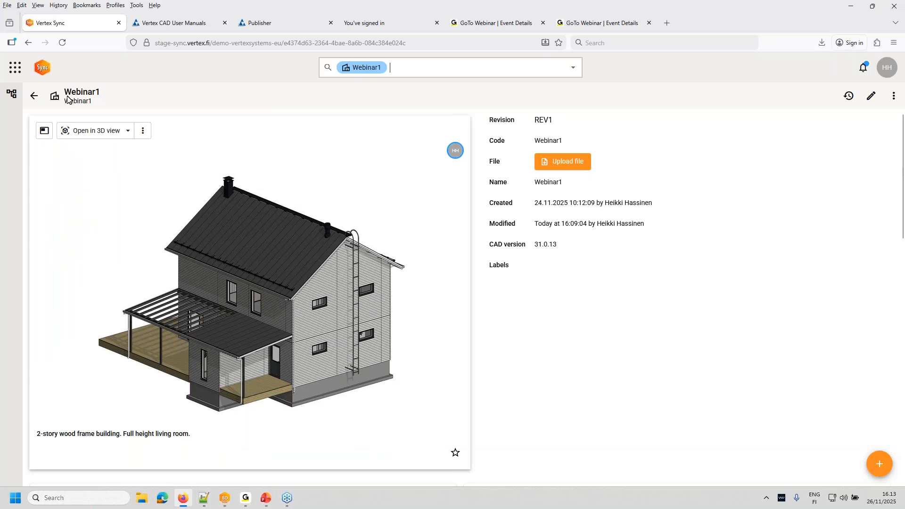
click(62, 43)
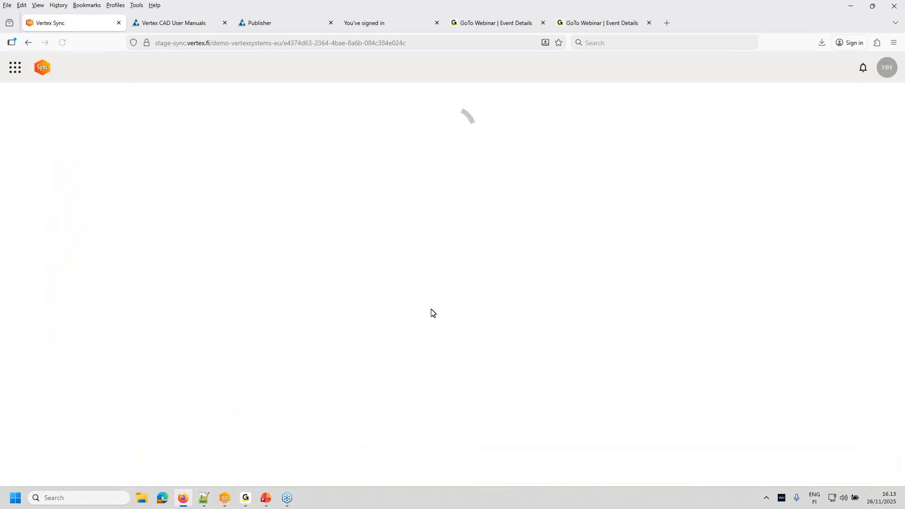
scroll(443, 314, down, 6)
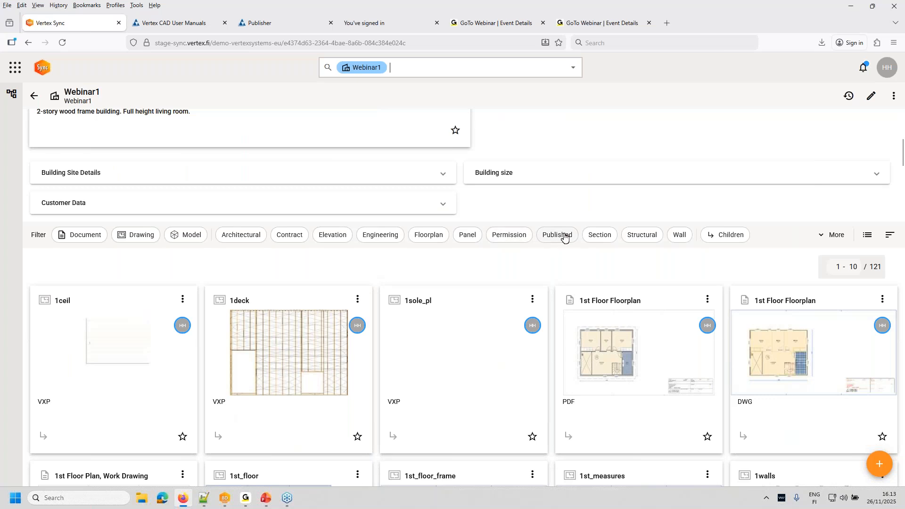
Switch back to Vertex BD, activate the 2D ground floor wall layout and upload the Webinar1 building to Vertex Sync.
mouse_move(237, 502)
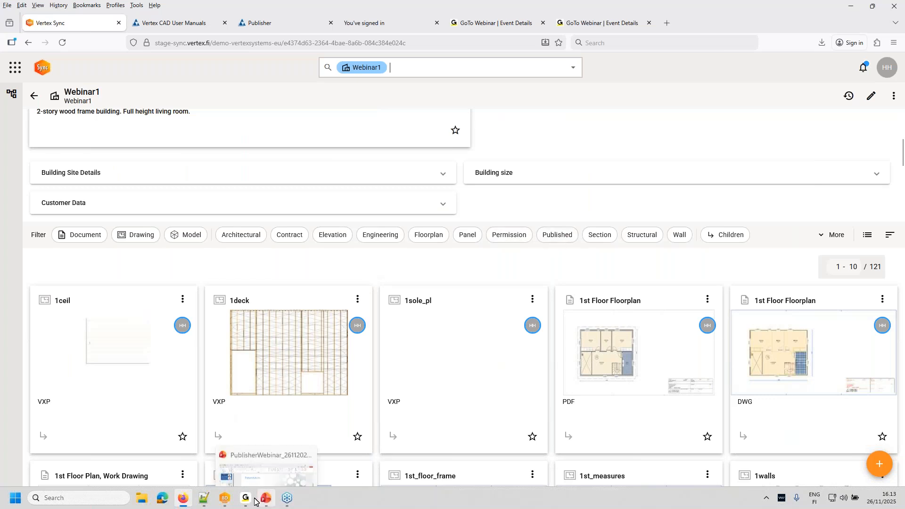
click(224, 498)
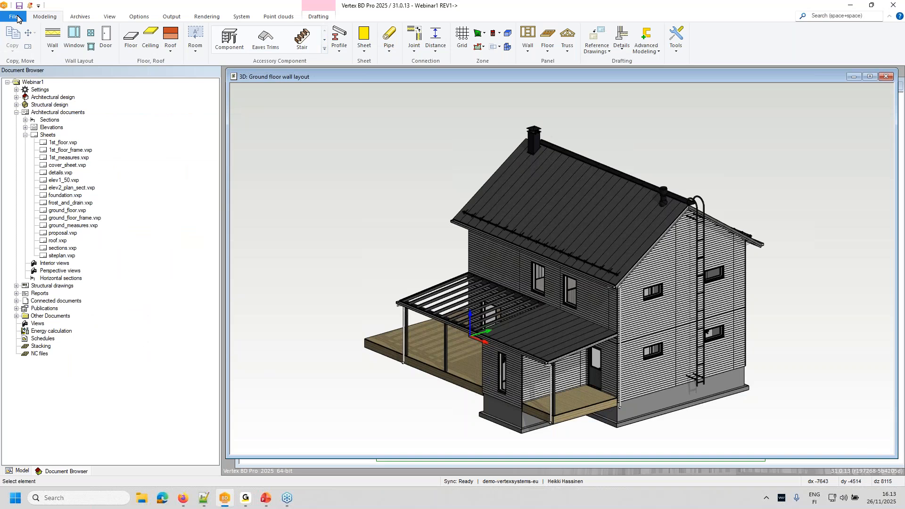
click(18, 16)
click(389, 138)
key(ctrl+Tab)
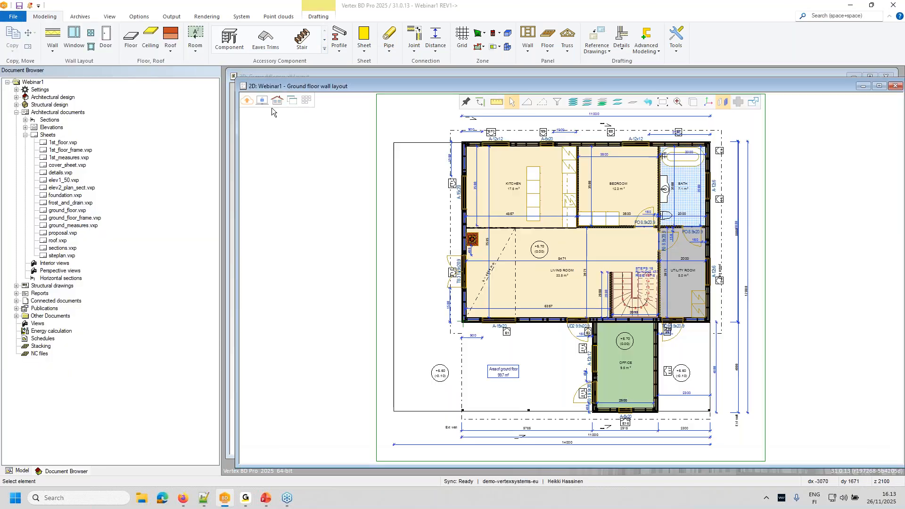
click(247, 102)
click(200, 262)
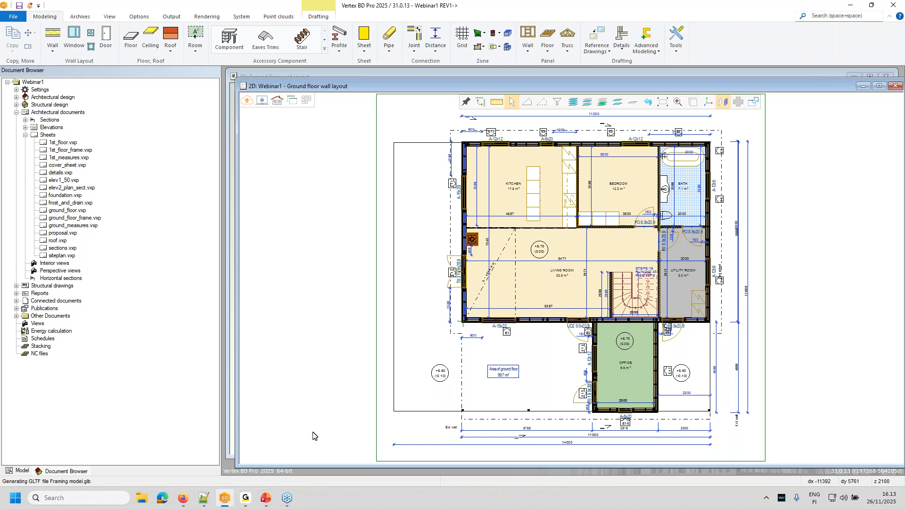
Switch to Vertex Sync in the browser, close the upload log window and reload the Webinar1 page.
click(183, 499)
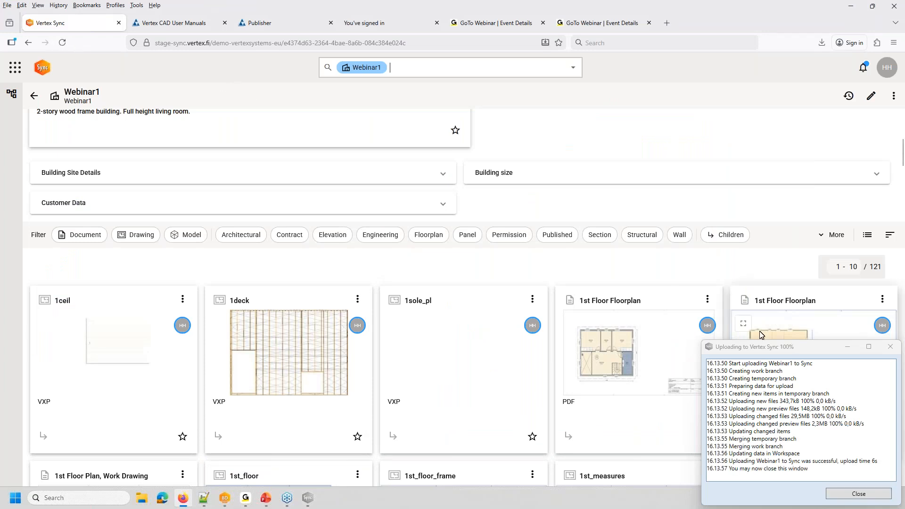
click(858, 493)
click(62, 42)
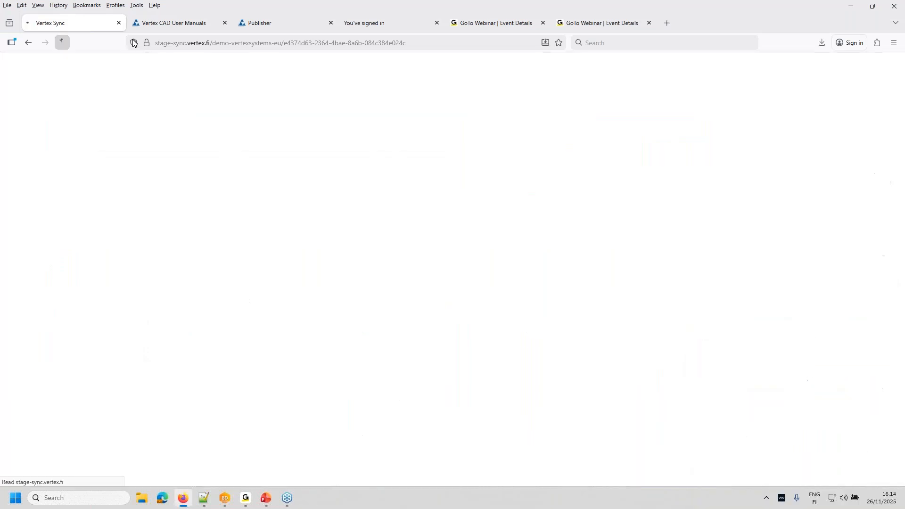
Filter the Webinar1 files by the Published label, look through the published drawings and clear the filter.
scroll(527, 276, down, 8)
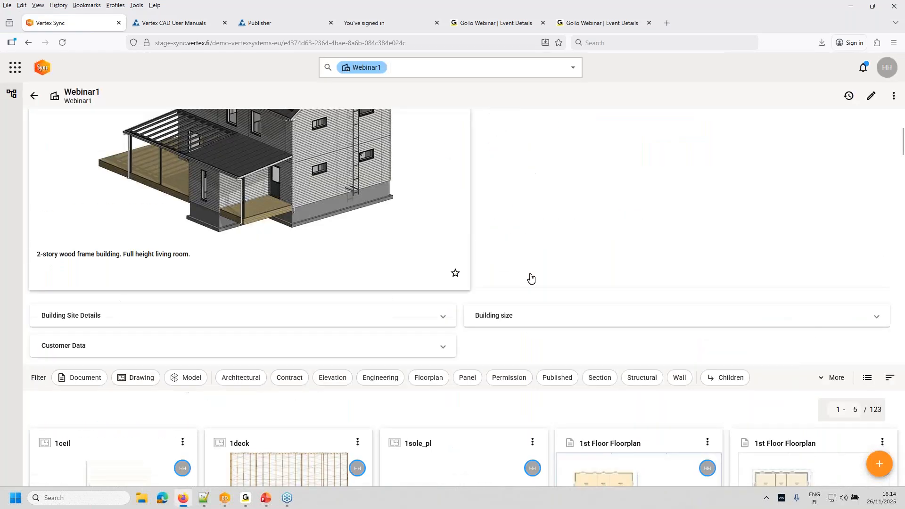
click(561, 182)
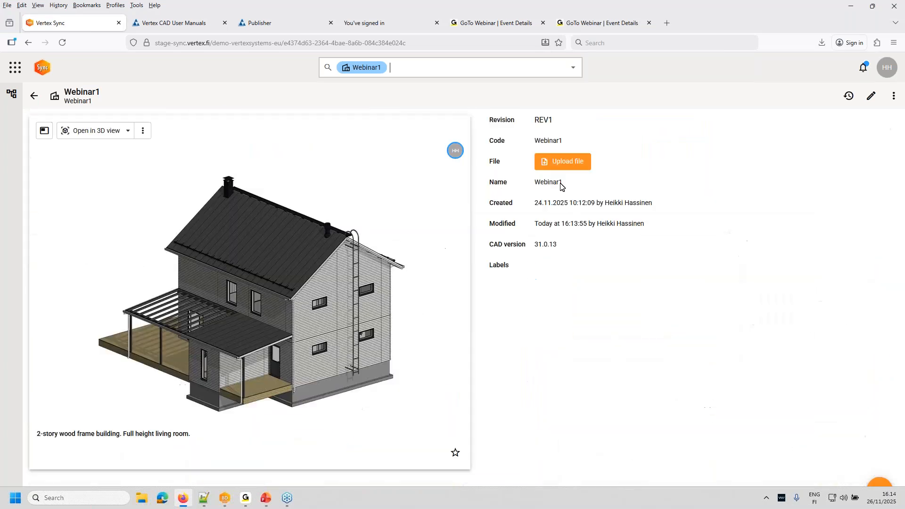
scroll(610, 289, down, 4)
scroll(610, 289, down, 4)
scroll(609, 291, down, 2)
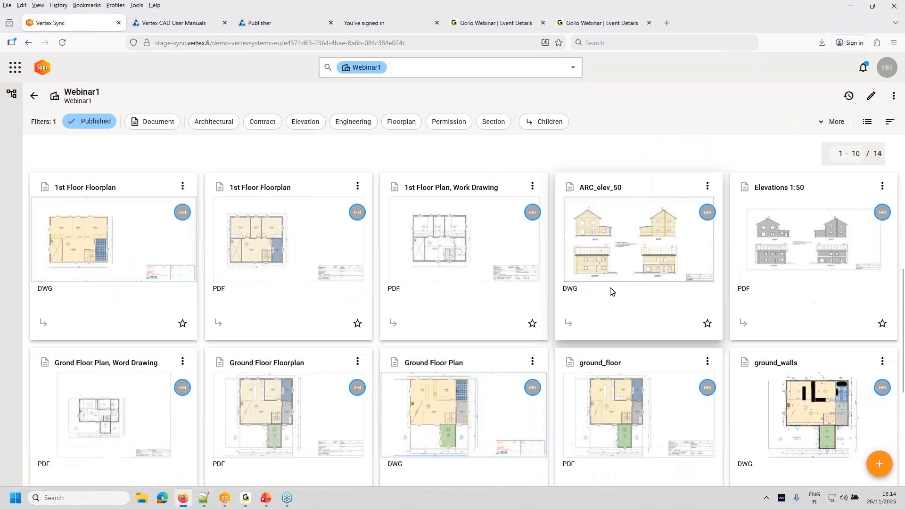
scroll(610, 292, down, 2)
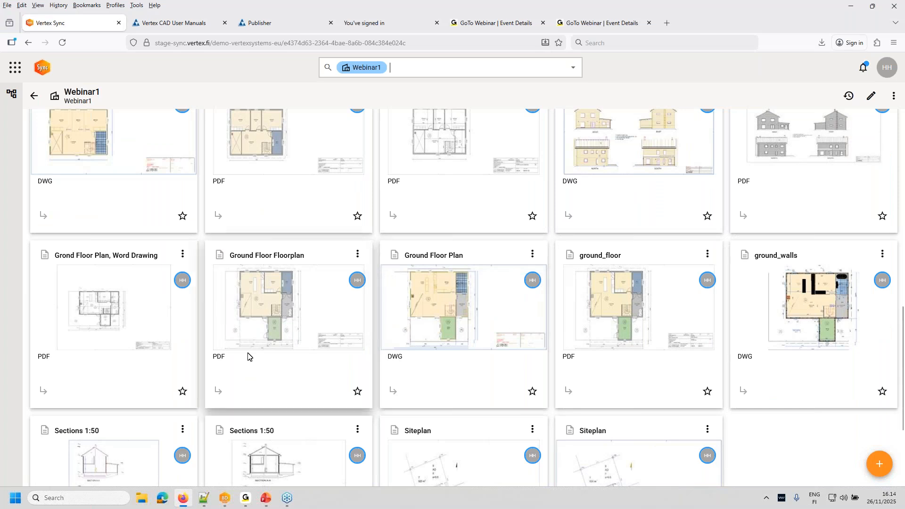
scroll(249, 356, down, 3)
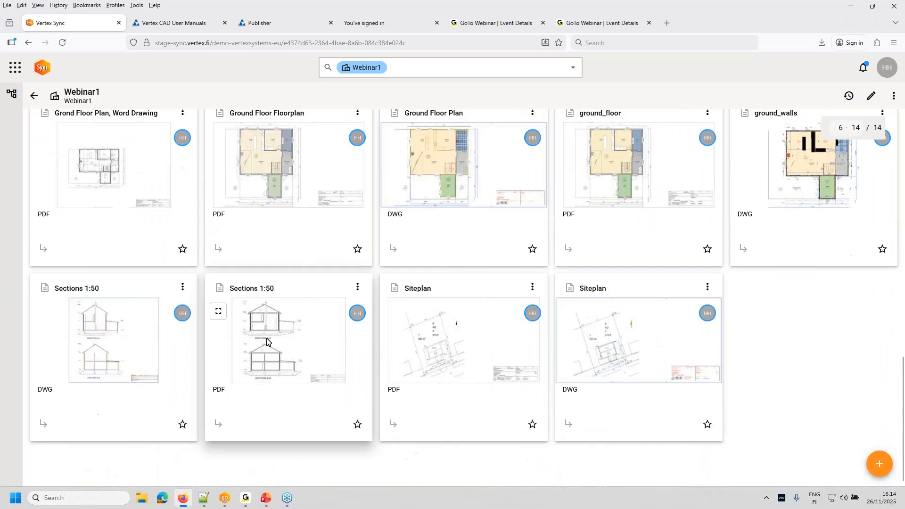
scroll(268, 338, up, 2)
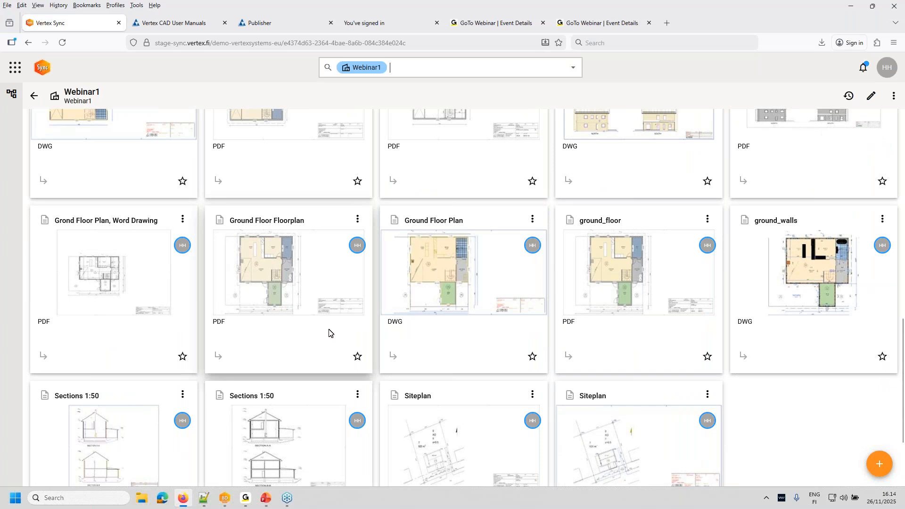
scroll(329, 332, up, 10)
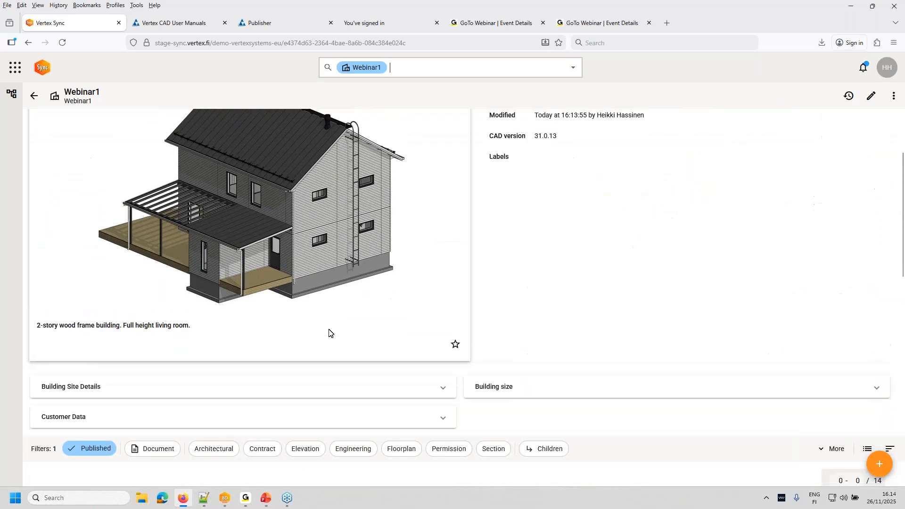
scroll(329, 333, down, 4)
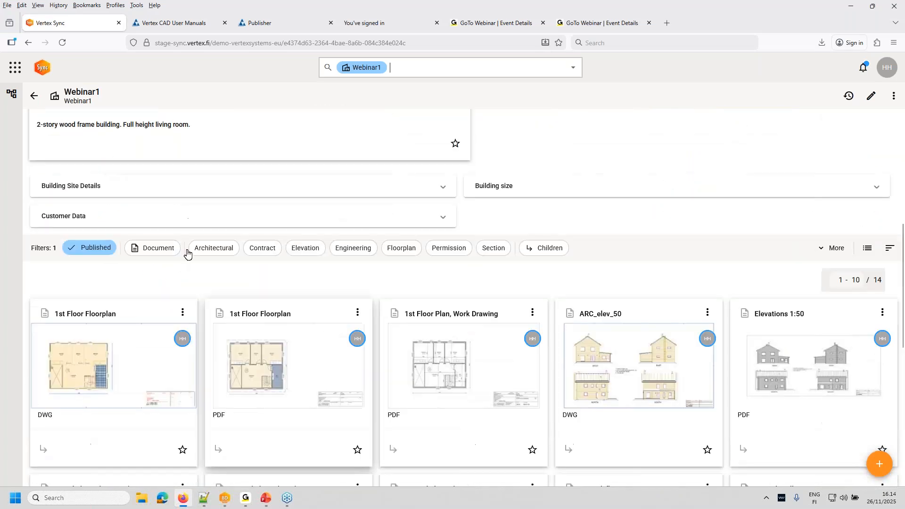
click(86, 250)
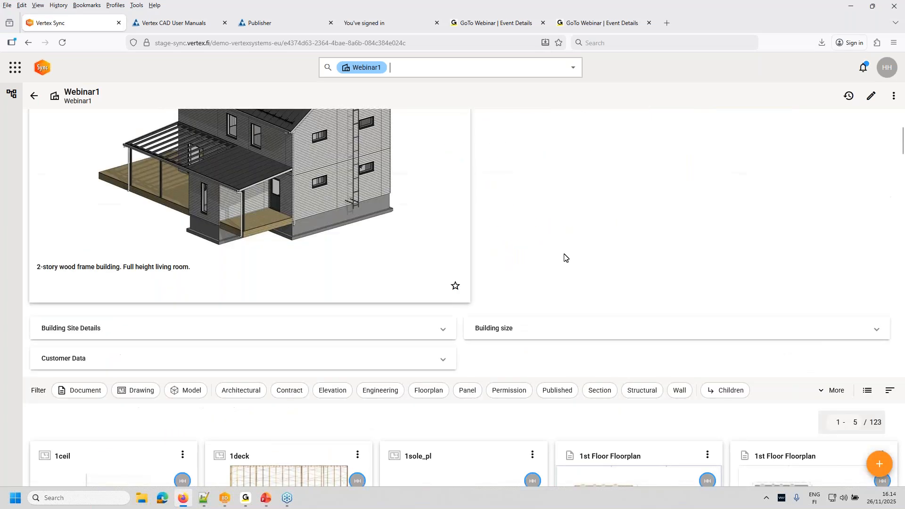
Filter the Webinar1 files by the Floorplan label, review the floor plans and clear the filter.
scroll(564, 257, down, 4)
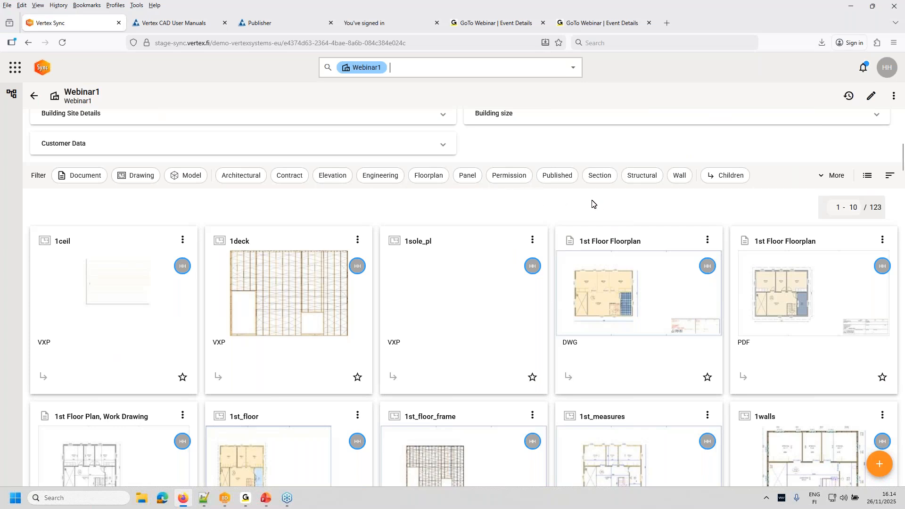
click(428, 176)
scroll(540, 198, down, 6)
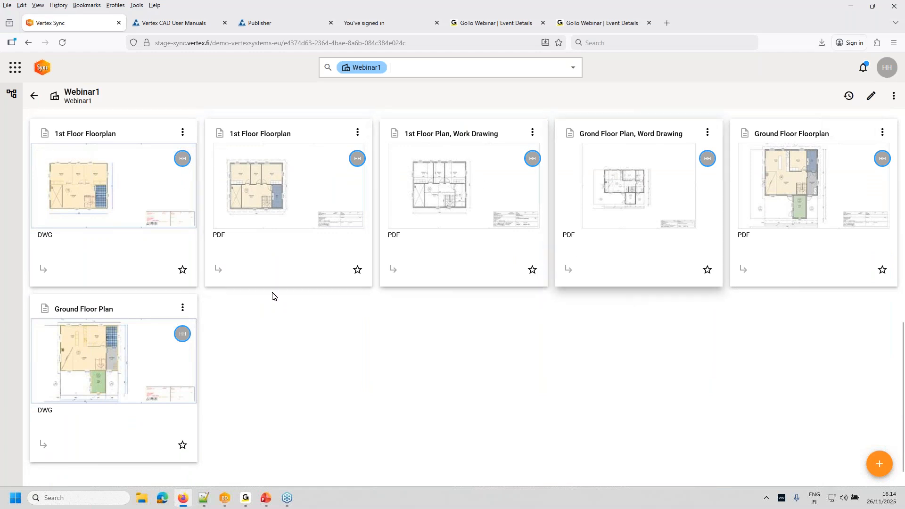
scroll(198, 338, up, 4)
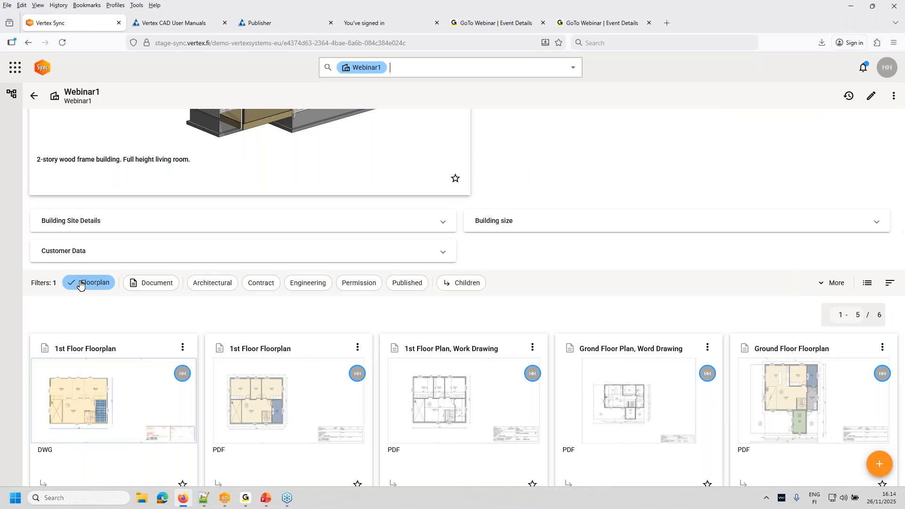
click(80, 283)
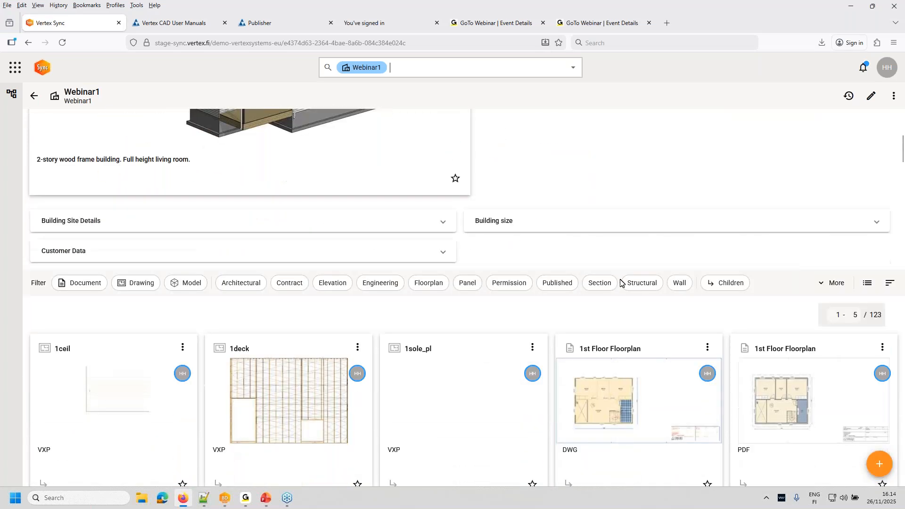
Open the admin portal from the account options and show its Autolabeling settings.
scroll(620, 283, up, 5)
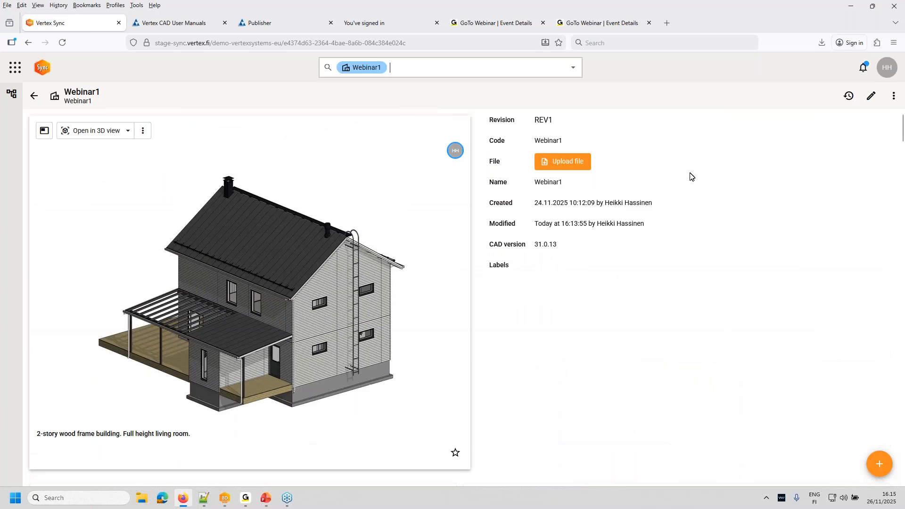
click(893, 95)
click(846, 66)
click(886, 67)
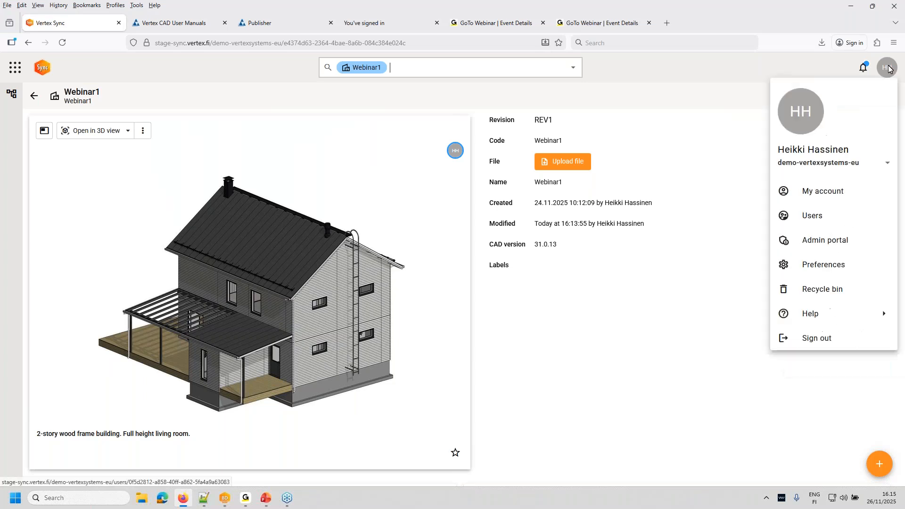
click(819, 243)
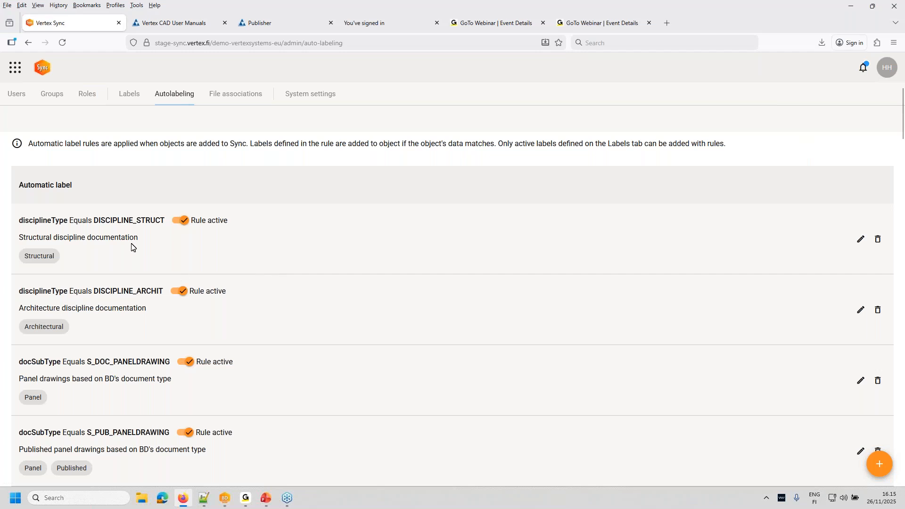
Examine the automatic label rules by discipline type, document type and content type, together with the labels each rule assigns.
scroll(151, 247, down, 3)
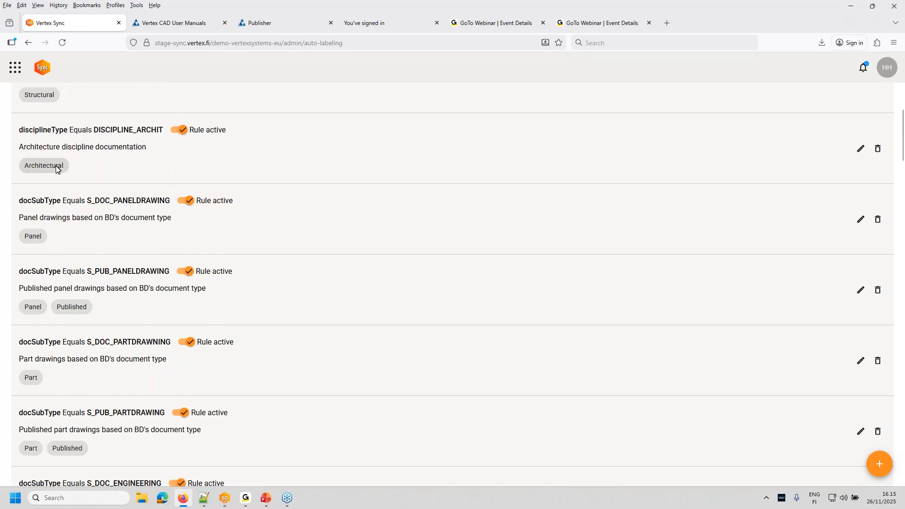
drag(135, 130, 163, 130)
scroll(311, 296, down, 10)
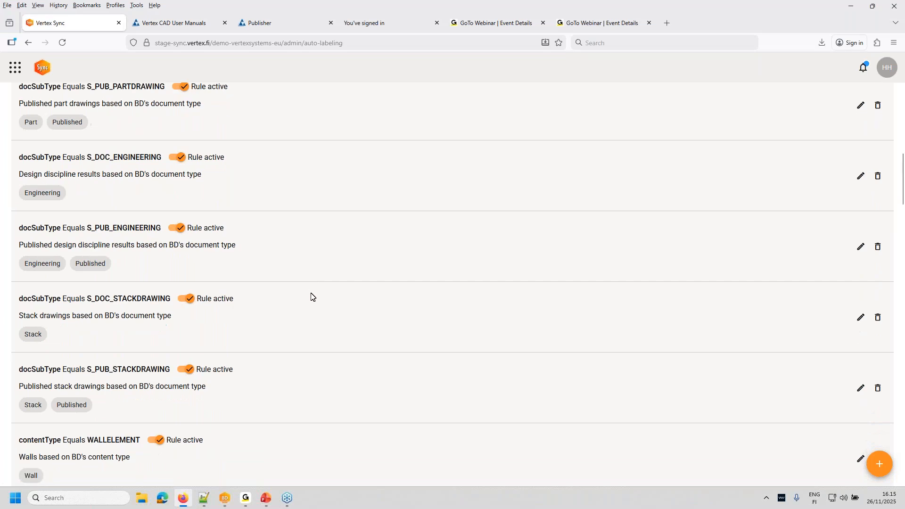
scroll(311, 296, down, 4)
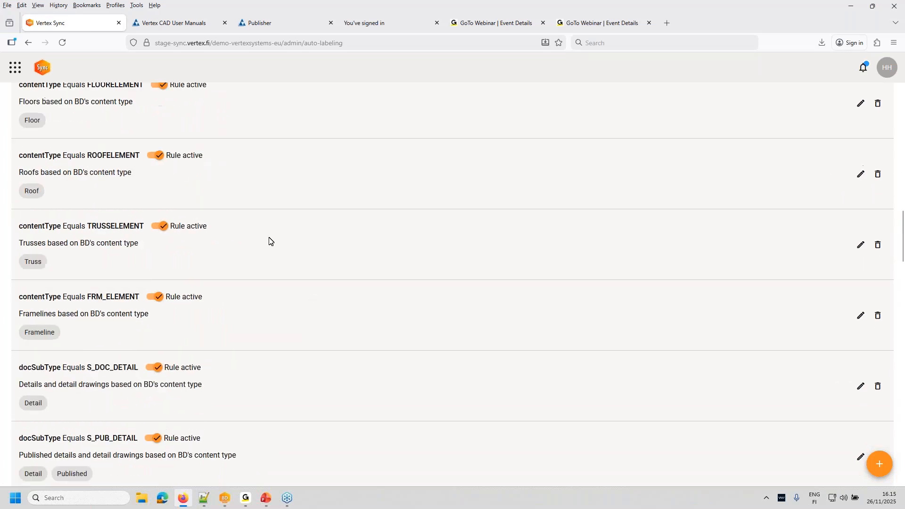
scroll(269, 241, down, 9)
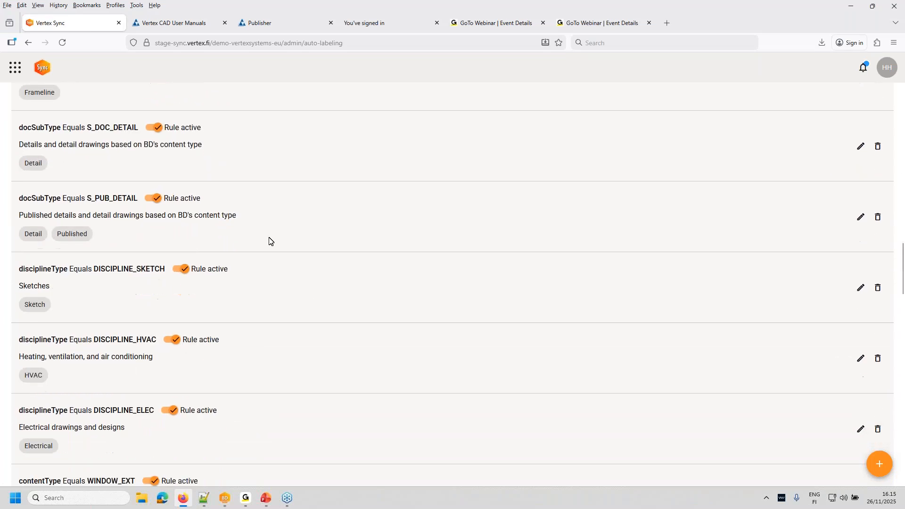
scroll(269, 240, down, 9)
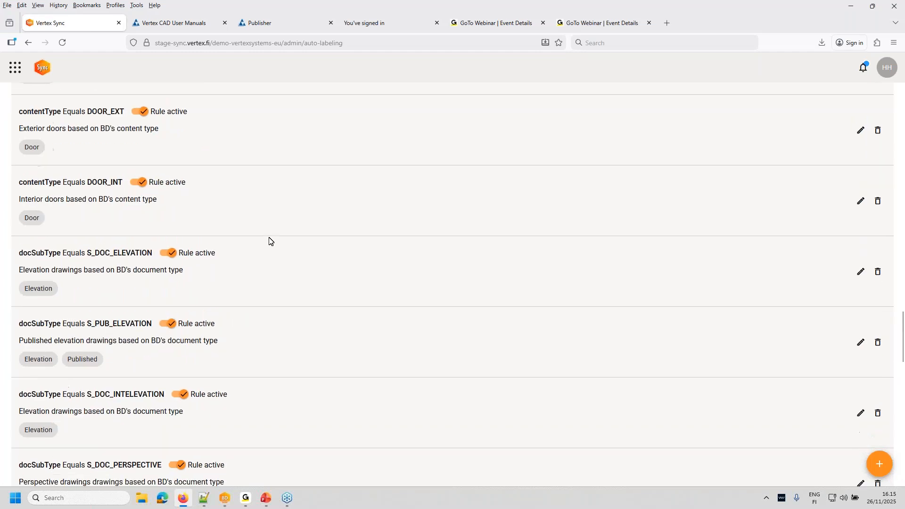
scroll(269, 241, down, 6)
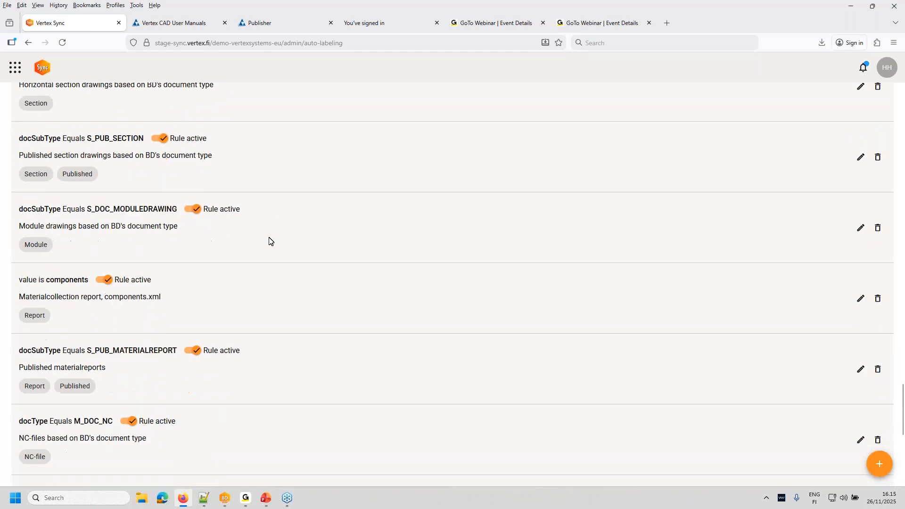
scroll(269, 241, down, 5)
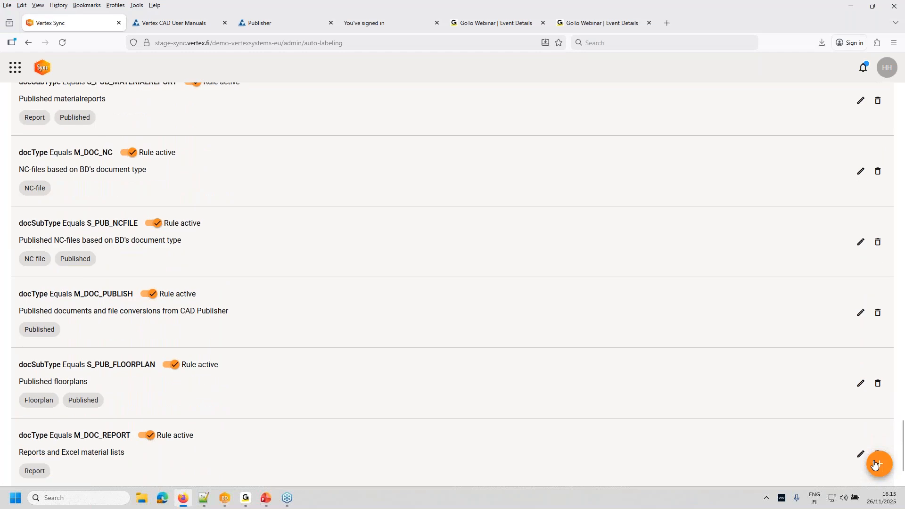
scroll(503, 339, down, 2)
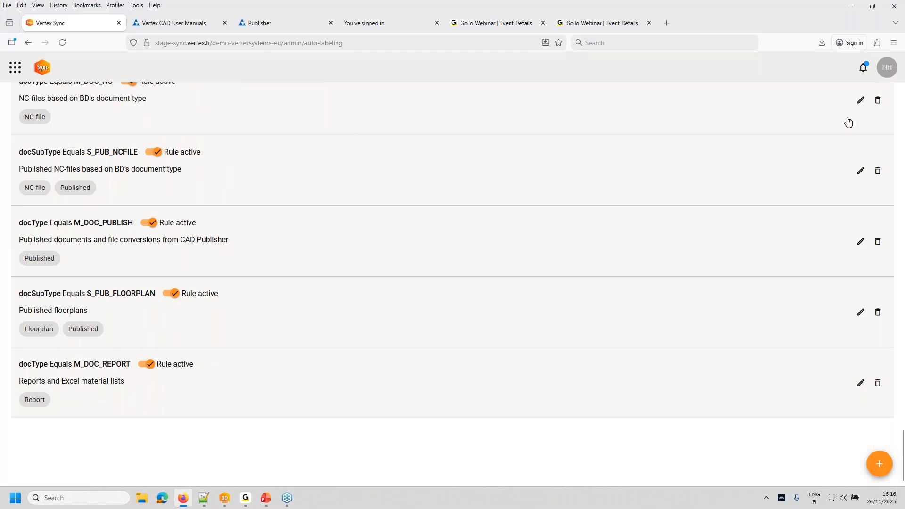
scroll(575, 285, up, 20)
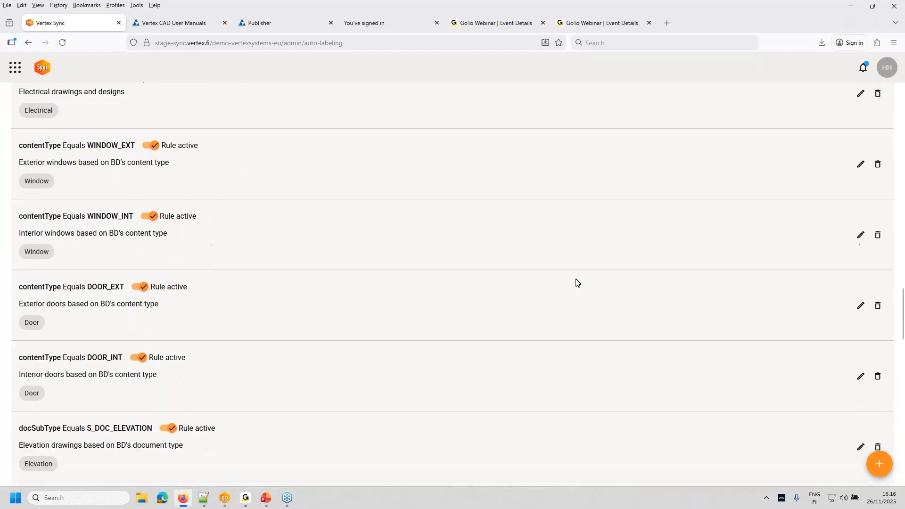
scroll(576, 281, up, 20)
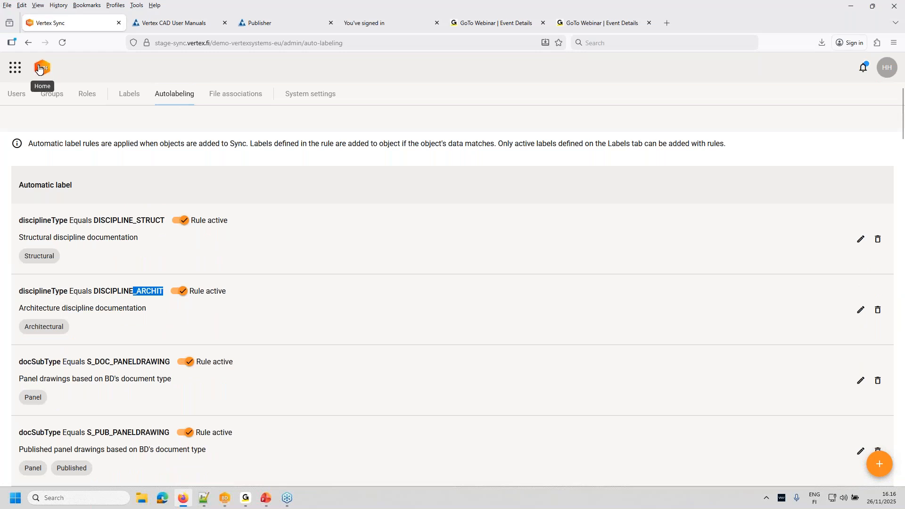
Return to the Vertex Sync home page, reopen the Webinar1 building and show its label filters and files.
click(39, 68)
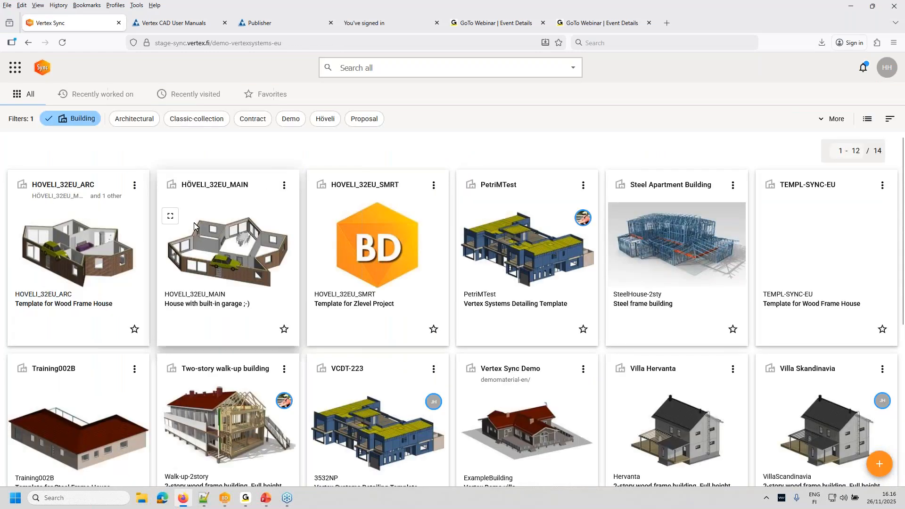
scroll(515, 302, down, 5)
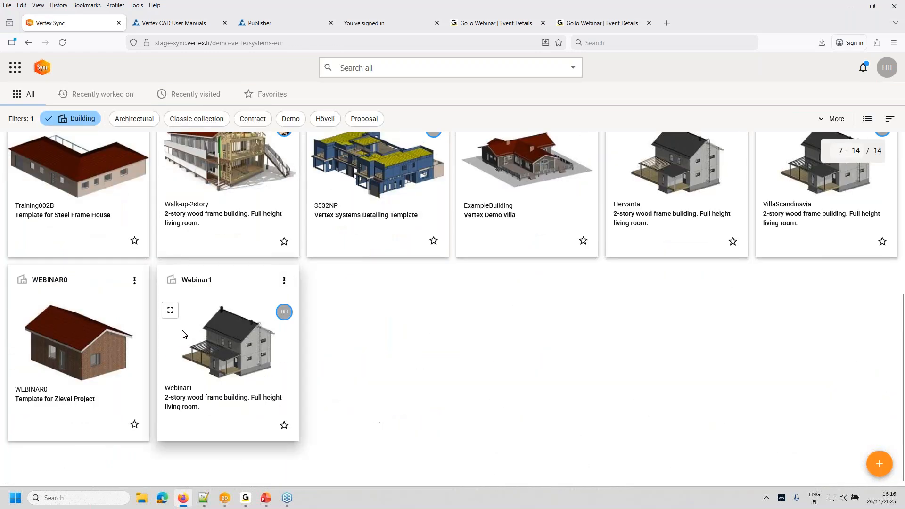
click(203, 283)
scroll(386, 363, down, 5)
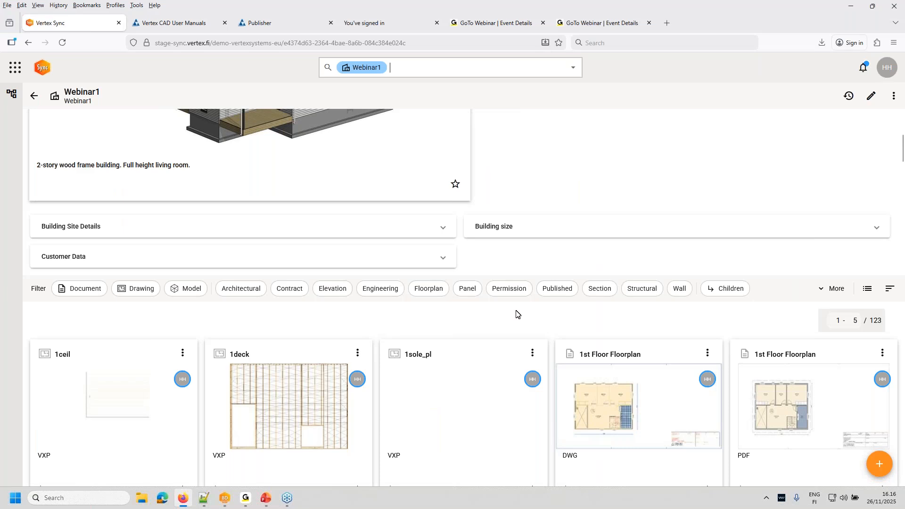
Switch to Vertex BD, open the Publisher and set the ground_walls.vxp discipline to ARCHIT and document subtype to Drawing.
click(227, 498)
click(13, 18)
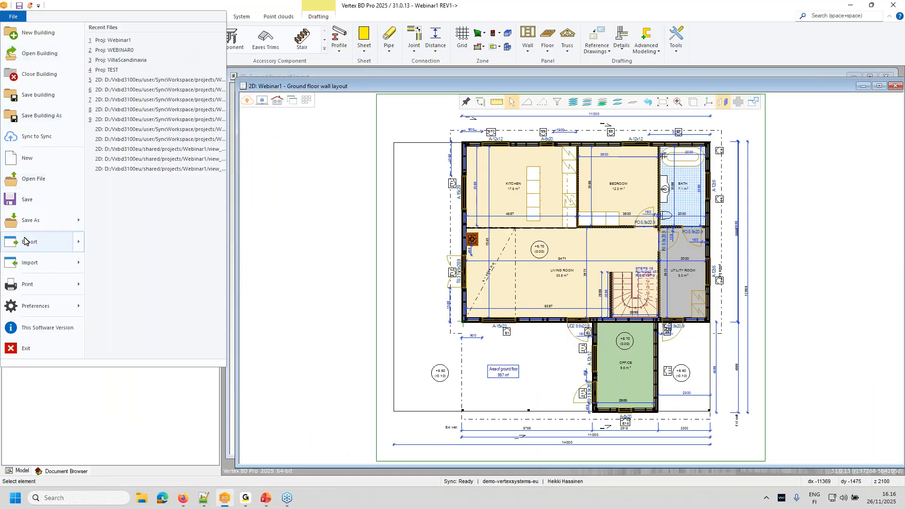
mouse_move(36, 244)
click(125, 174)
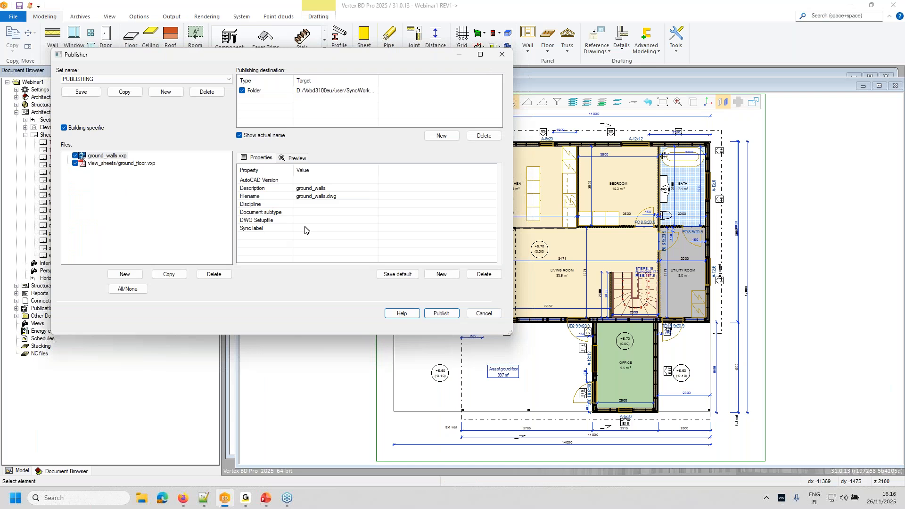
click(316, 205)
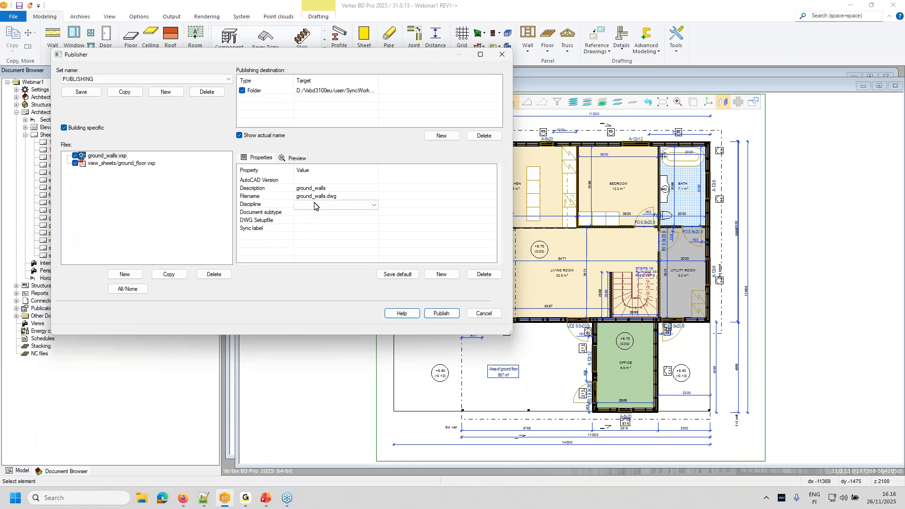
click(372, 205)
click(347, 214)
click(327, 212)
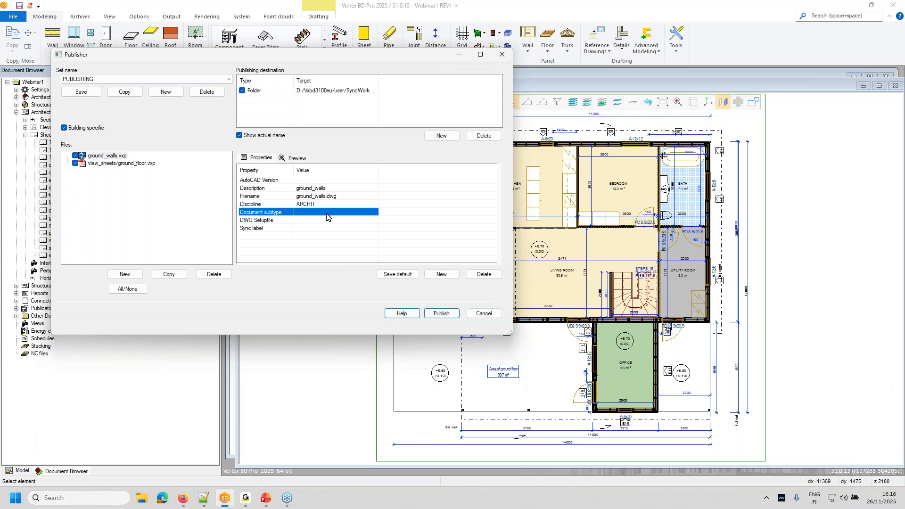
click(376, 213)
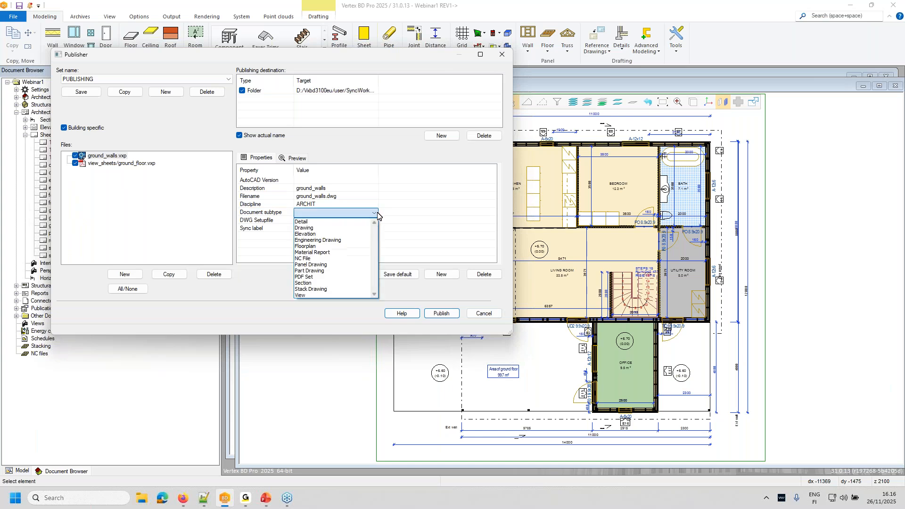
click(315, 228)
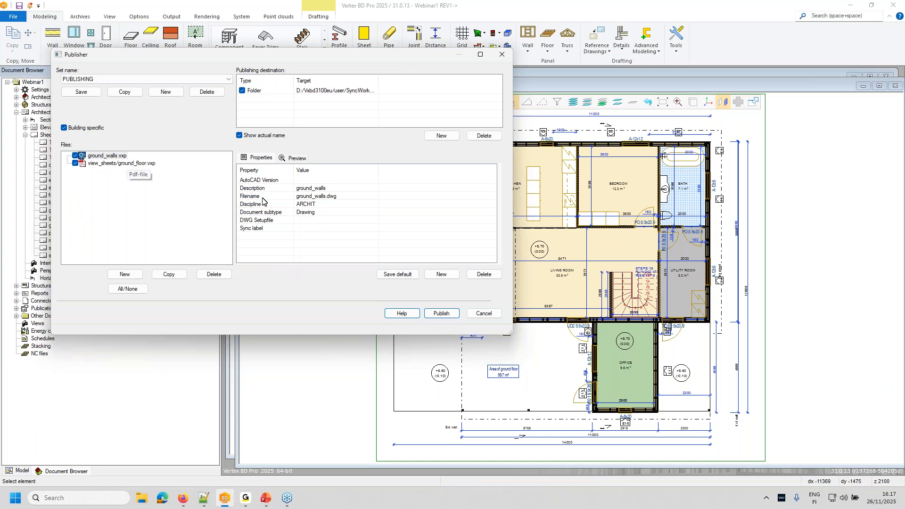
Look through the Sync labels available for ground_walls.vxp, then close the label selection and the Publisher.
double_click(313, 229)
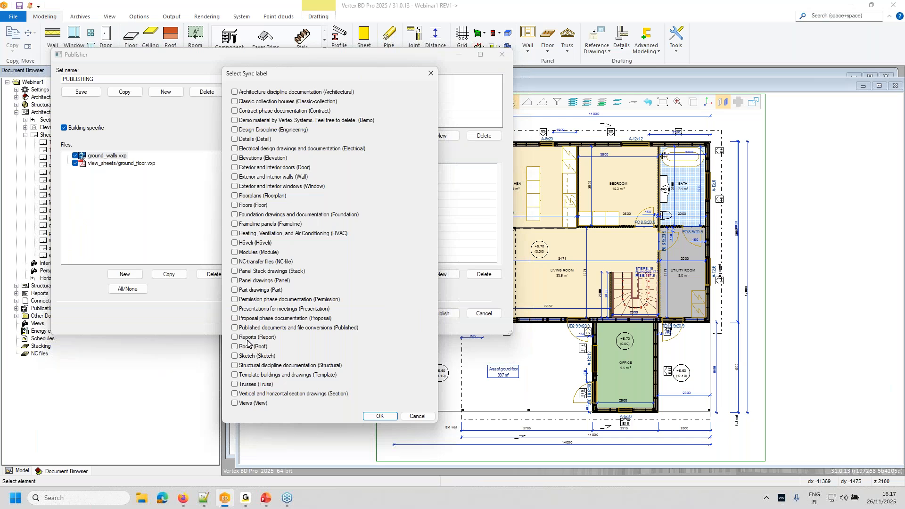
click(431, 75)
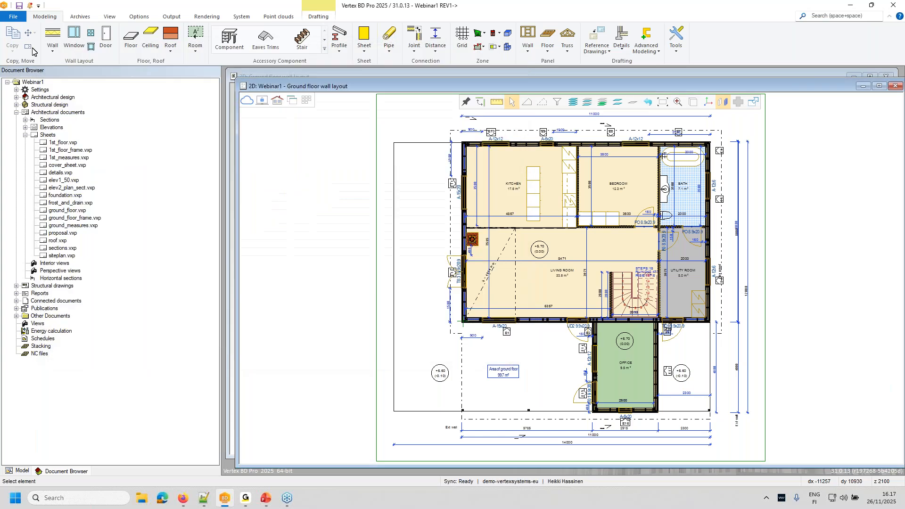
Open the WEBINAR0 building from the recent files.
click(9, 17)
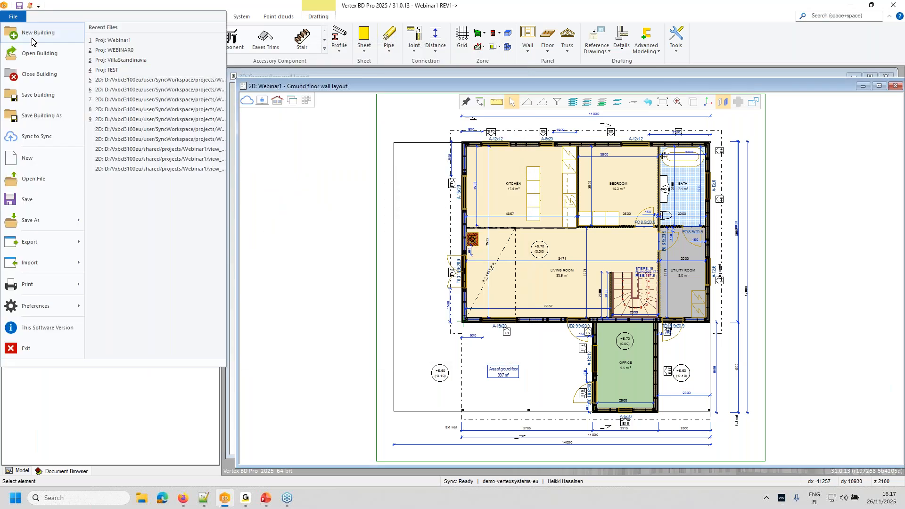
click(110, 51)
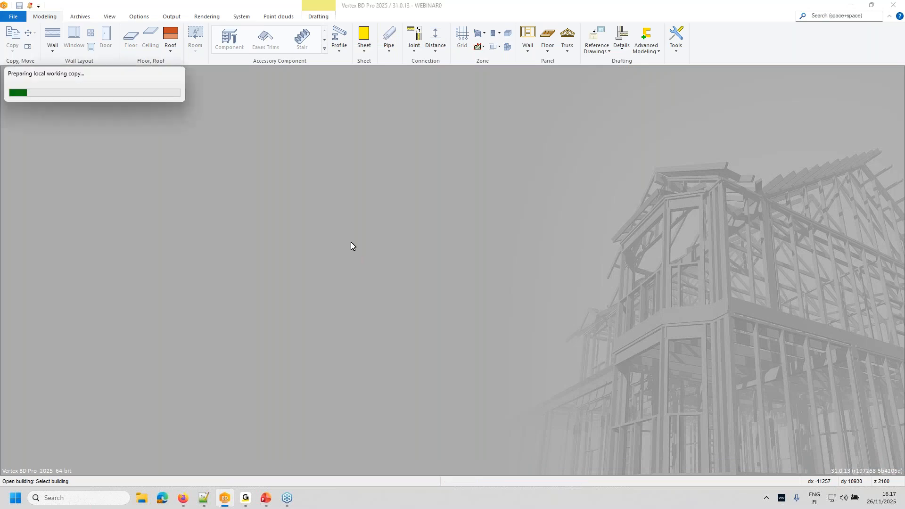
click(154, 201)
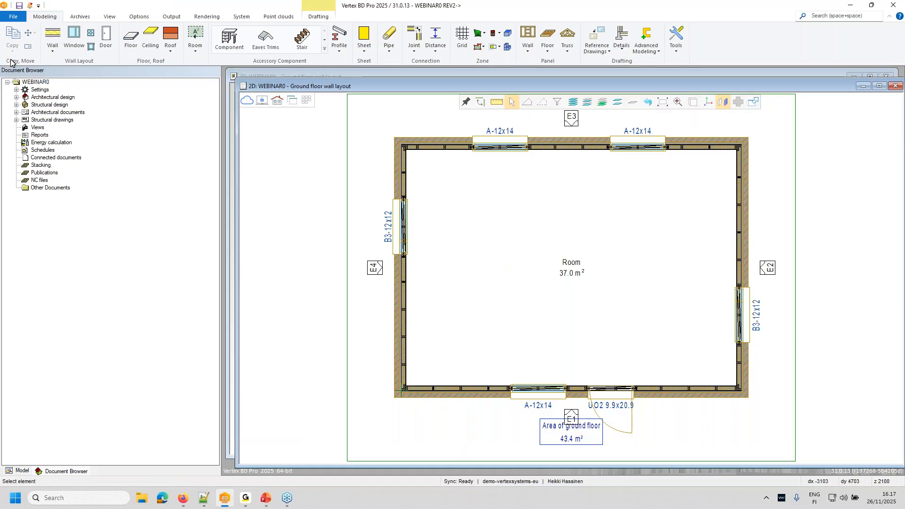
Open the Publisher for WEBINAR0 and review the available publishing sets.
click(12, 18)
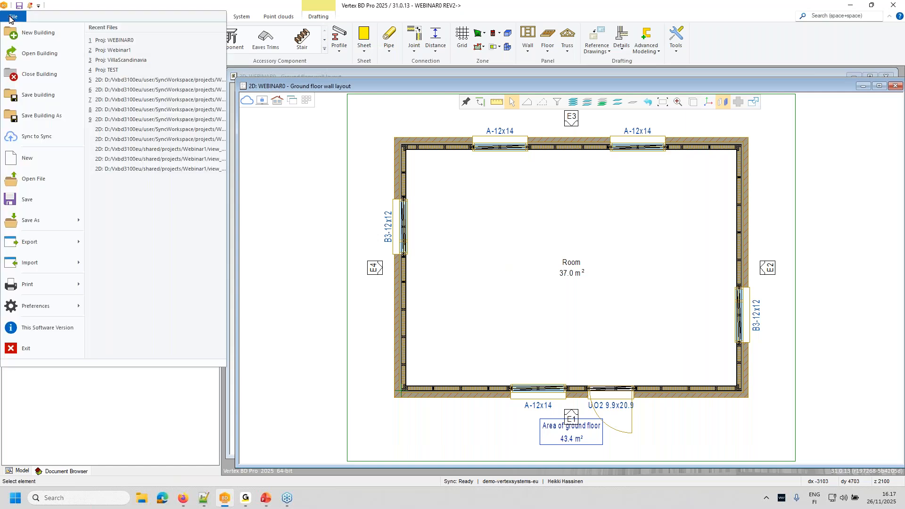
mouse_move(35, 243)
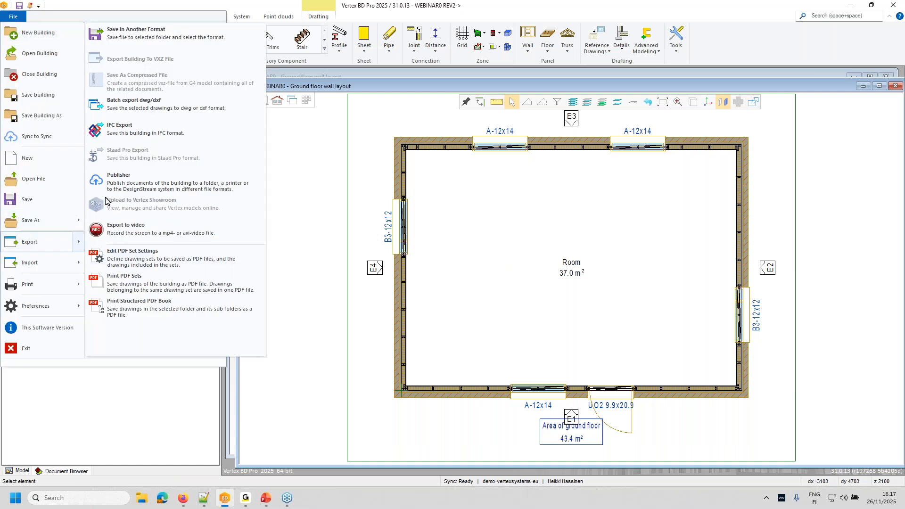
click(118, 181)
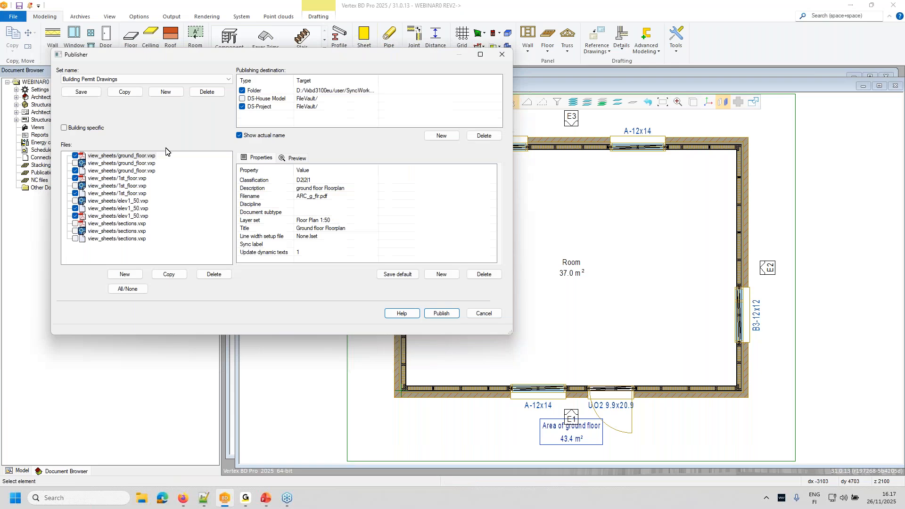
click(152, 83)
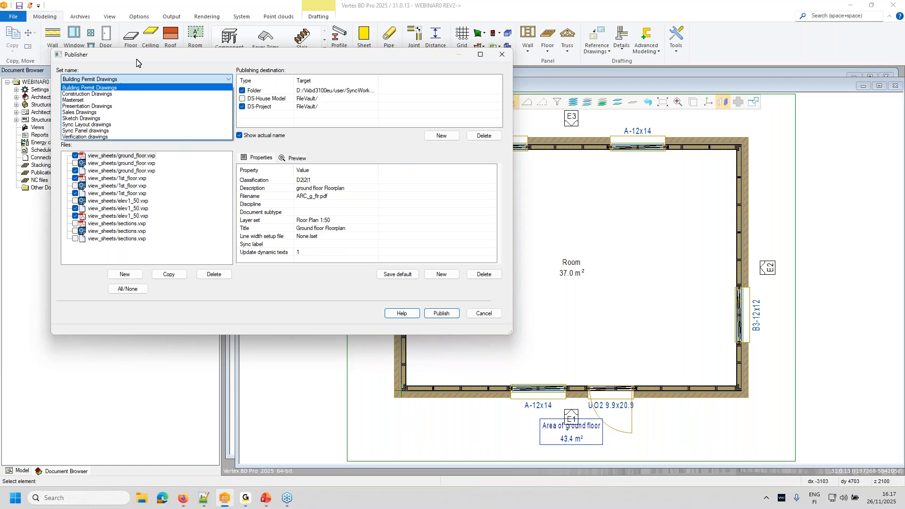
click(162, 54)
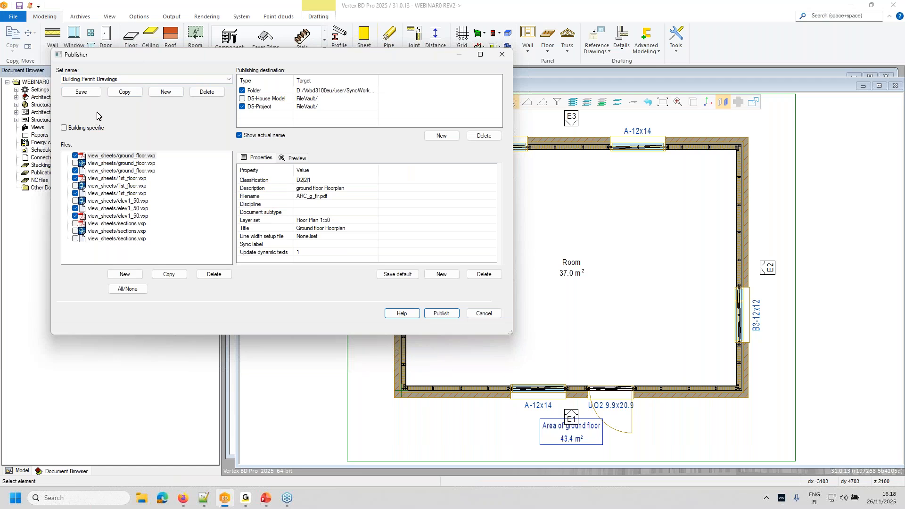
Create a new building-specific publishing set named TEST.
click(66, 128)
click(168, 93)
text(TEST)
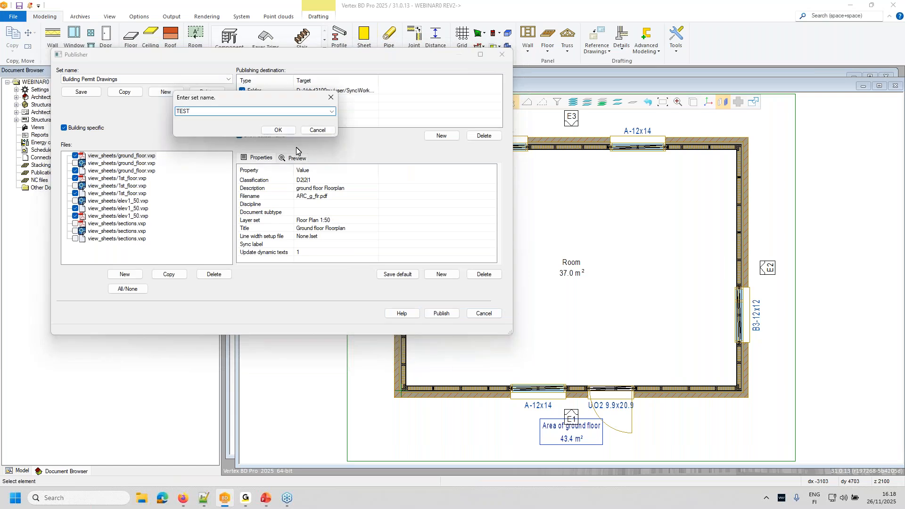
click(278, 130)
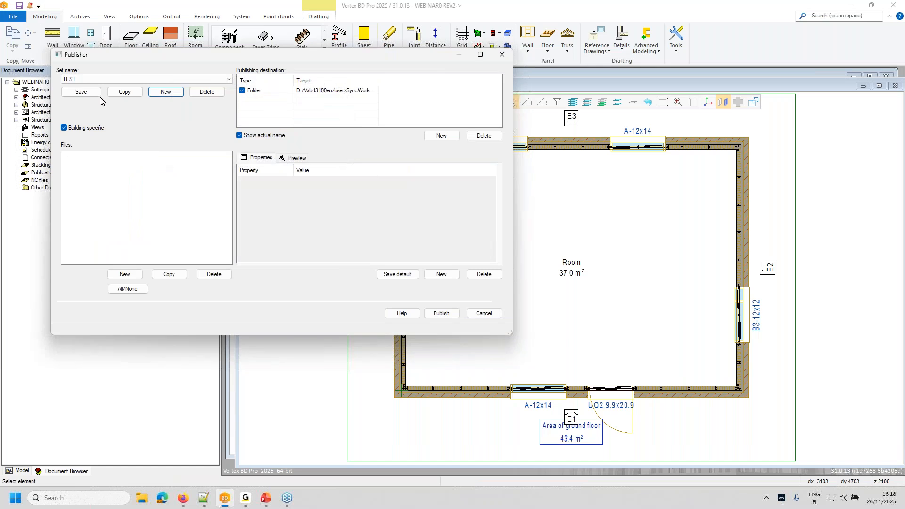
Add the drawing view_sheets/elev1_50.vxp to the TEST set as a Pdf-file.
click(131, 277)
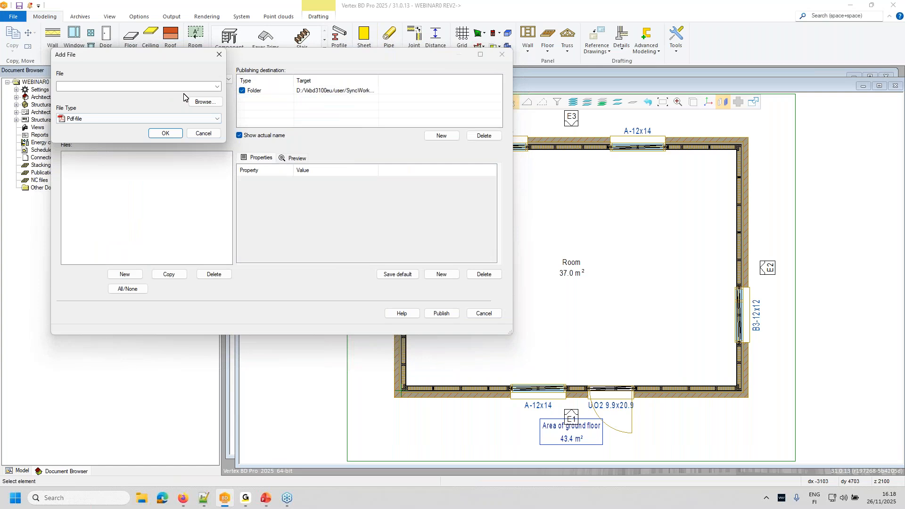
click(202, 103)
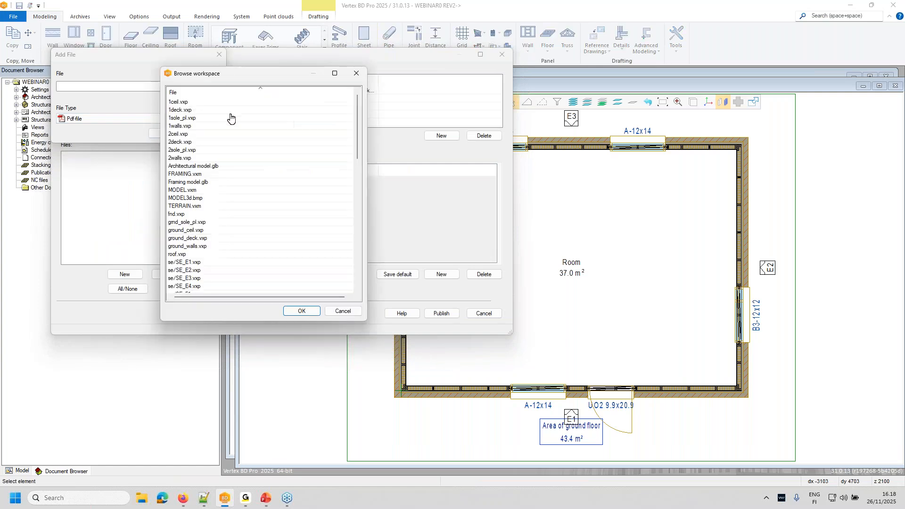
scroll(273, 222, down, 20)
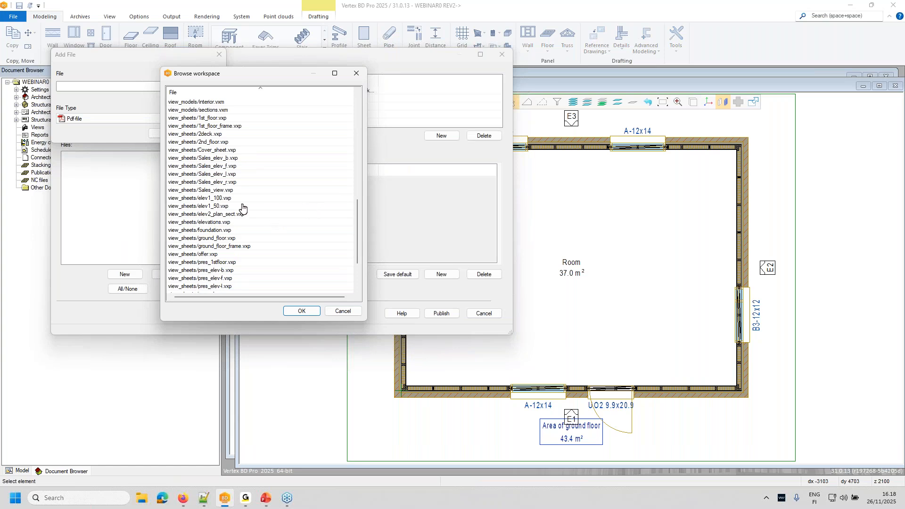
click(226, 206)
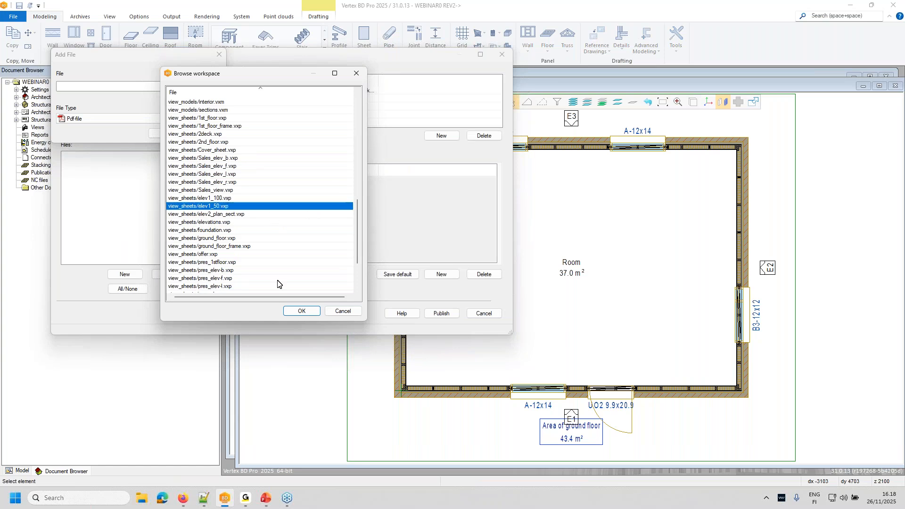
click(300, 311)
click(163, 133)
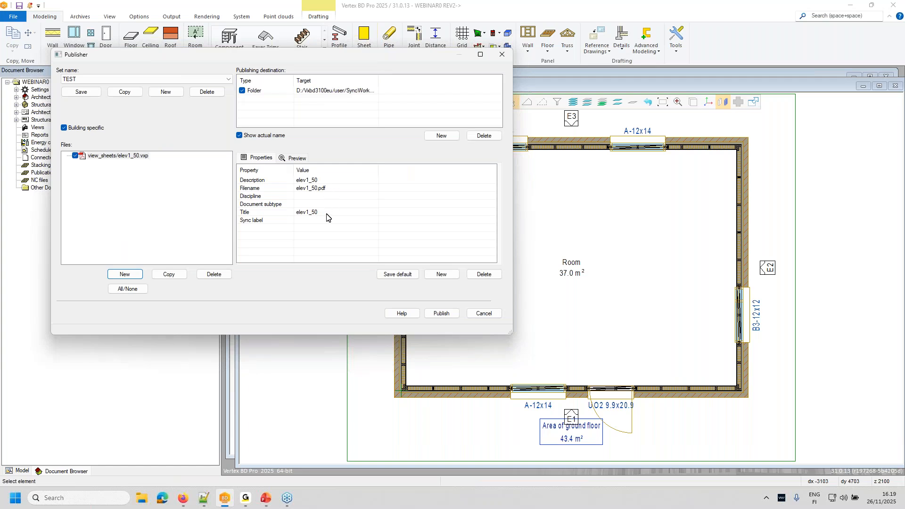
Save the TEST publishing set and publish it to the folder destination.
click(83, 97)
click(445, 314)
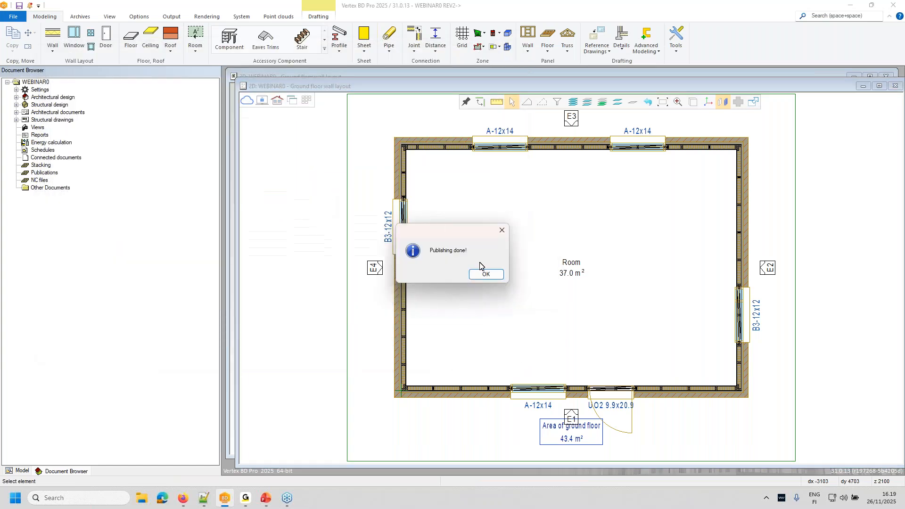
click(485, 274)
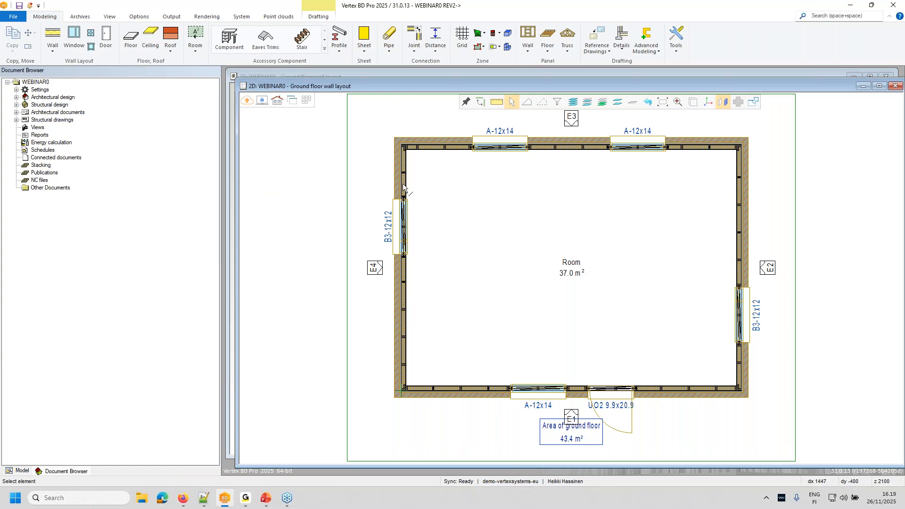
Reopen the Publisher to check the TEST set's file and properties, then close it.
click(15, 18)
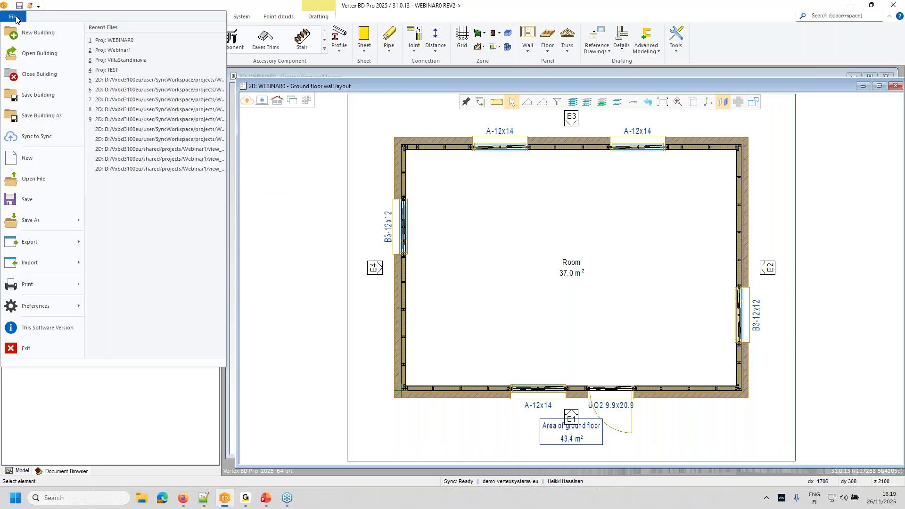
mouse_move(59, 242)
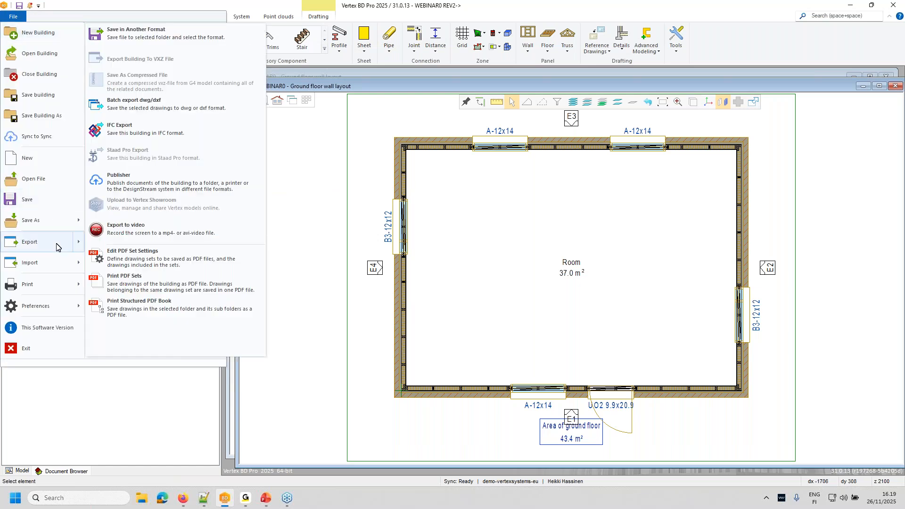
click(156, 183)
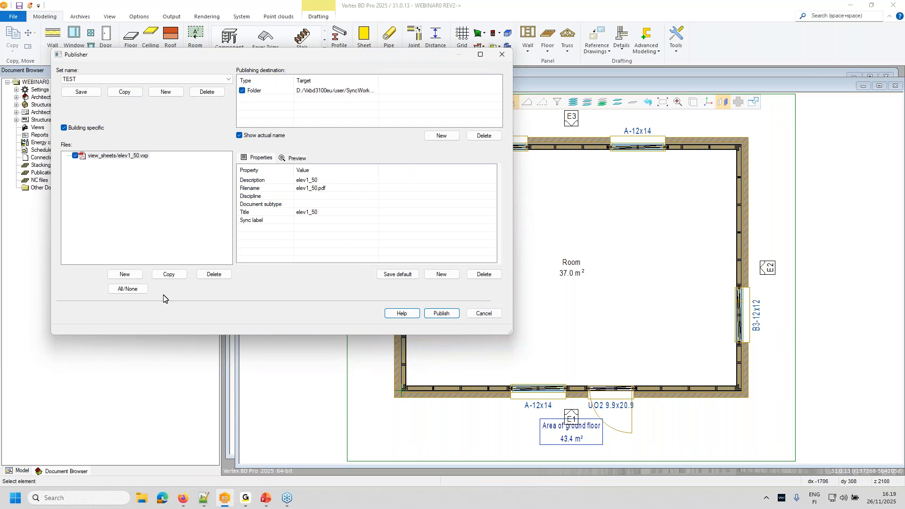
click(183, 498)
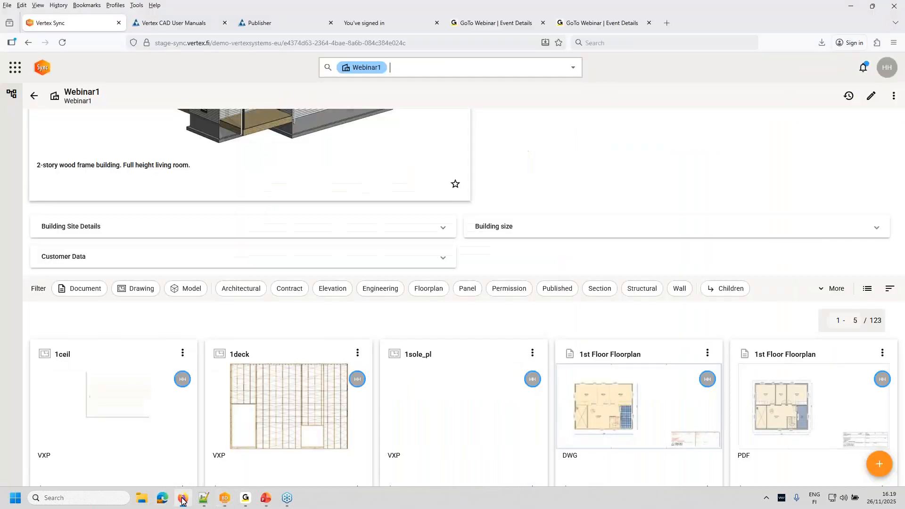
click(225, 497)
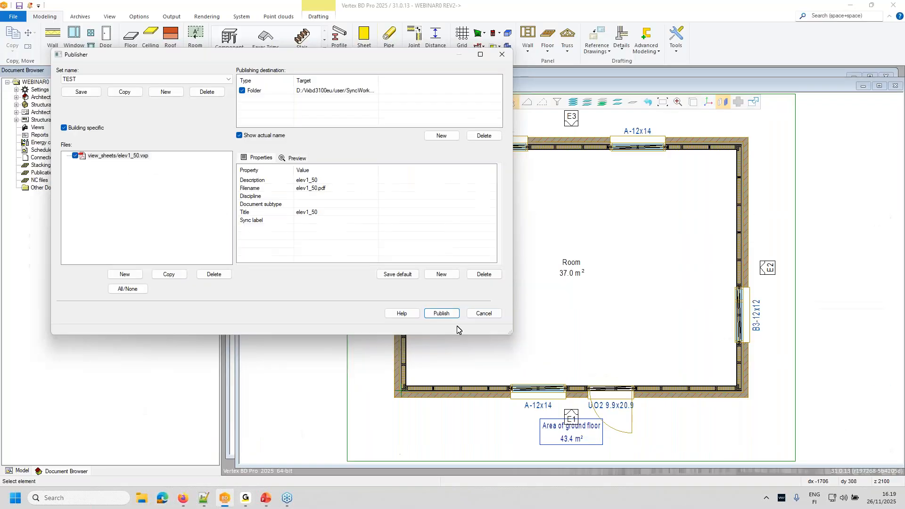
click(483, 314)
Upload WEBINAR0 to Sync, overwriting the existing revision REV2, and close the upload window.
click(247, 100)
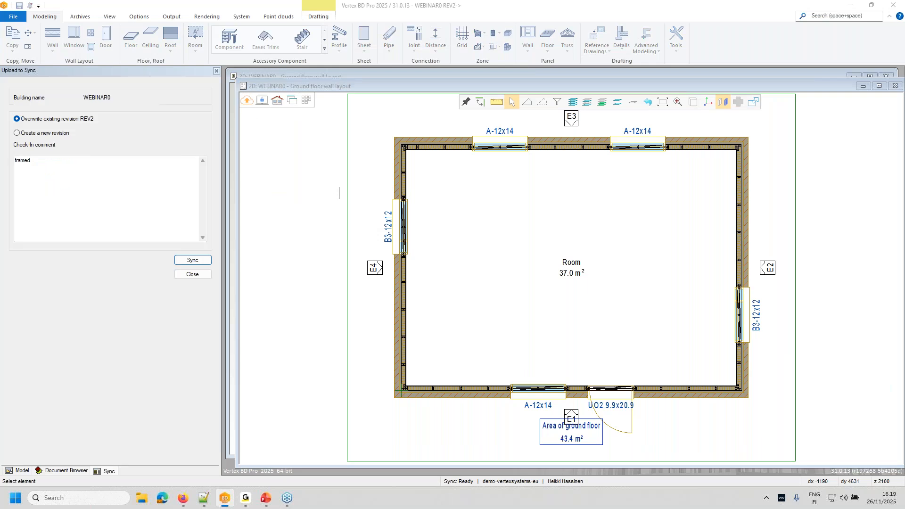
click(203, 260)
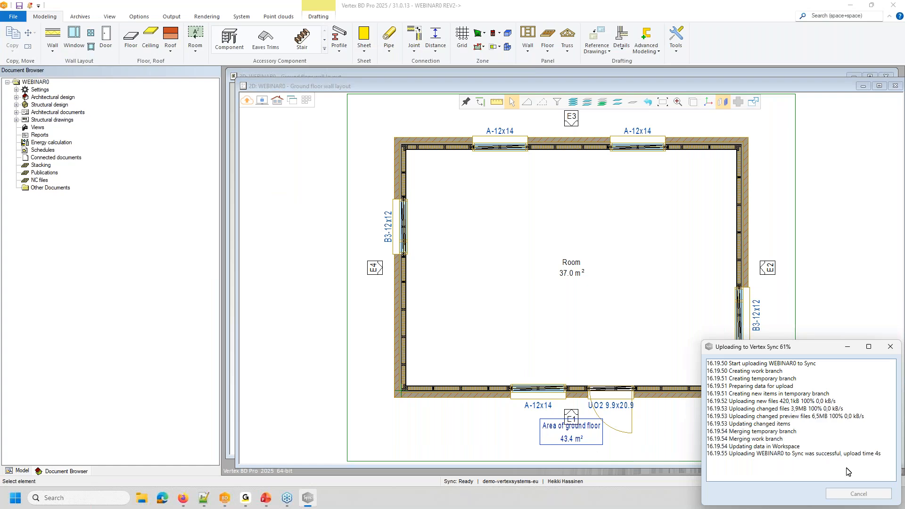
click(857, 495)
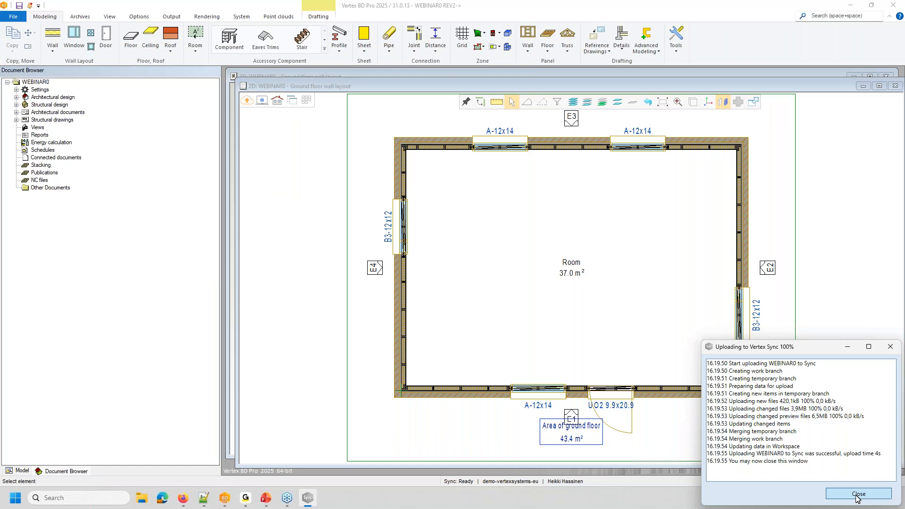
Switch to Vertex Sync in the browser and open the WEBINAR0 building from the building list.
click(183, 496)
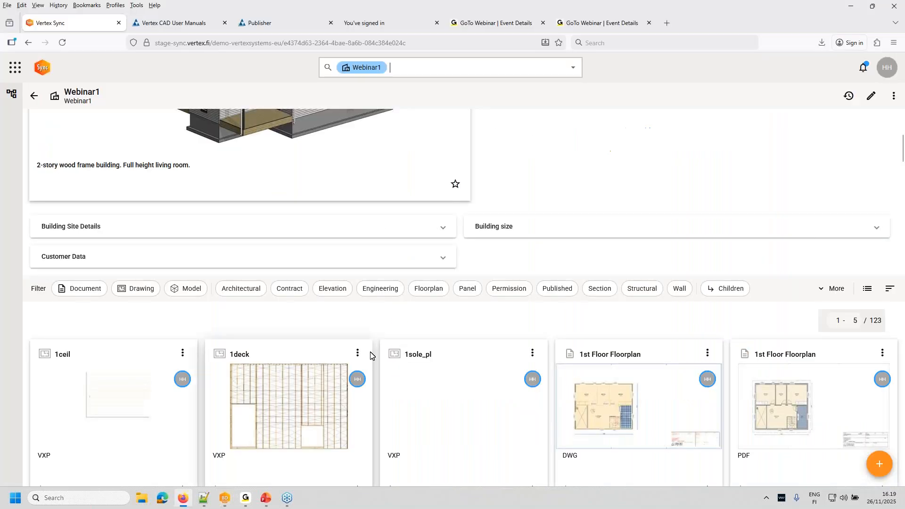
scroll(369, 354, up, 6)
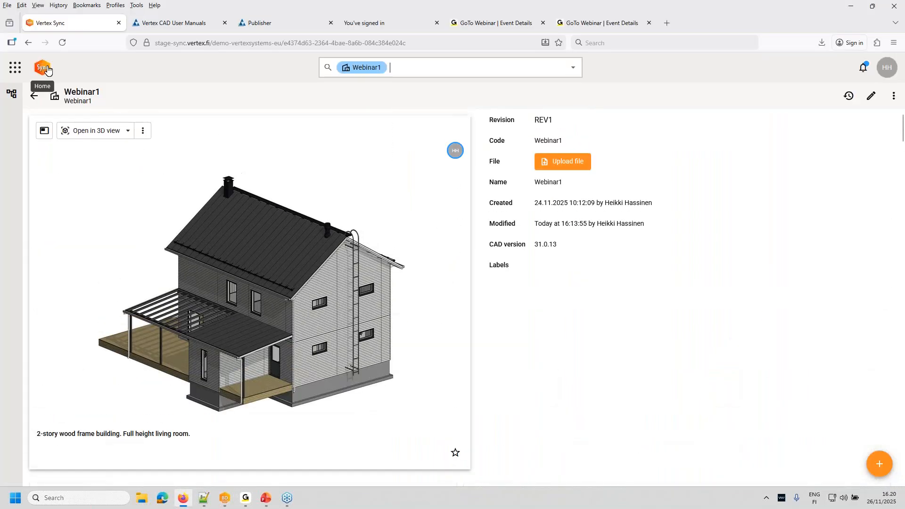
click(34, 96)
scroll(306, 279, down, 5)
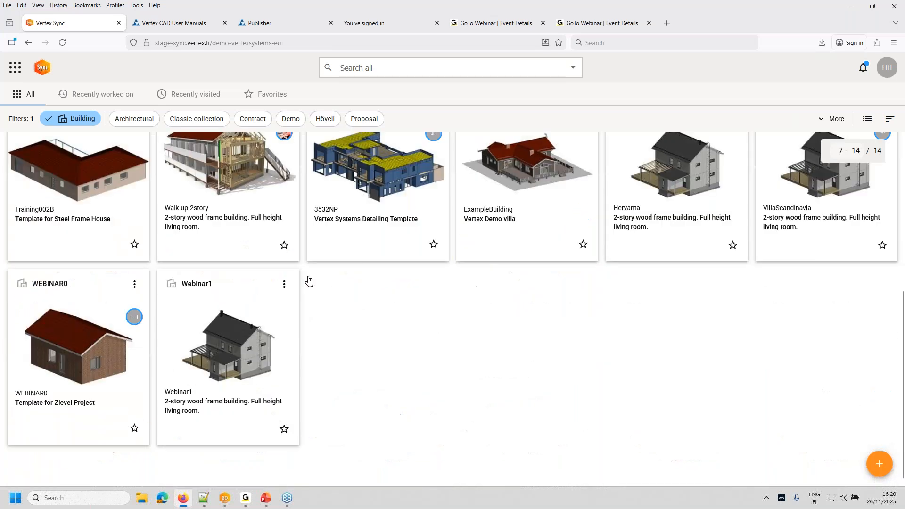
click(50, 284)
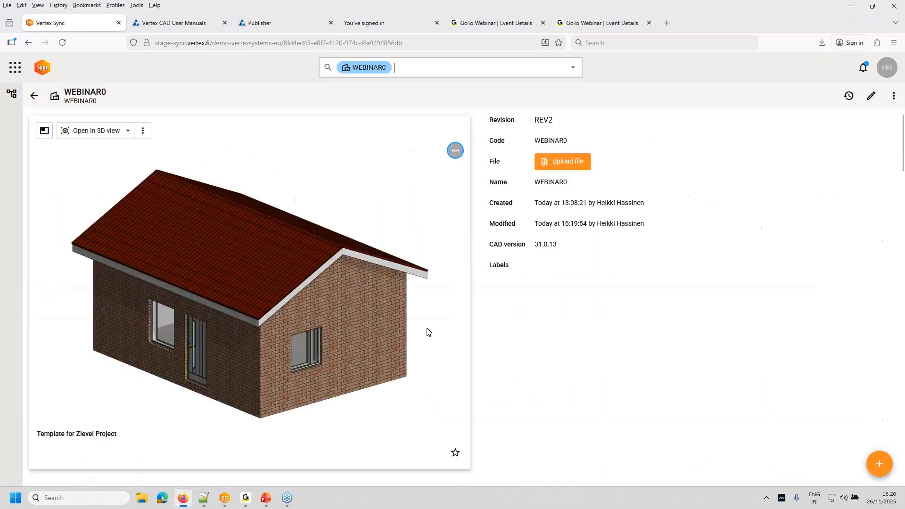
Filter WEBINAR0's items by the Published label, view the published document, and return to the Sync home page.
scroll(539, 346, down, 5)
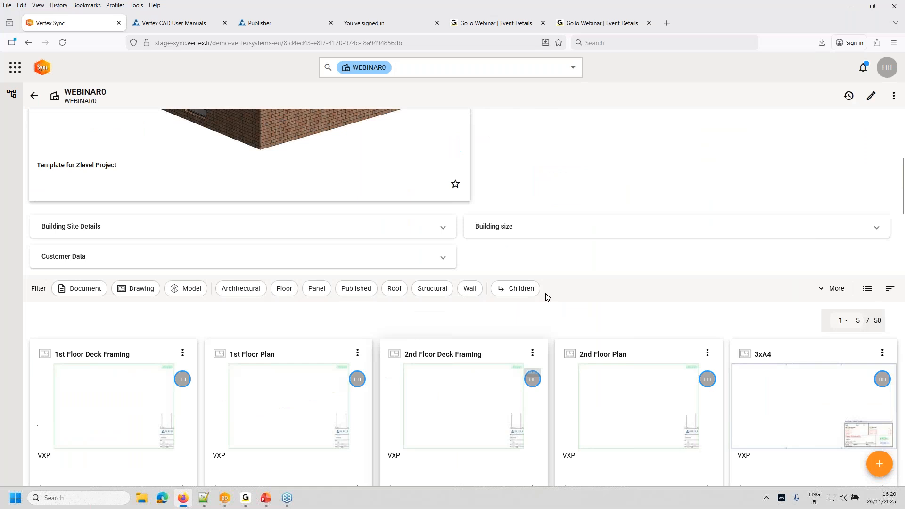
click(354, 292)
scroll(323, 368, down, 5)
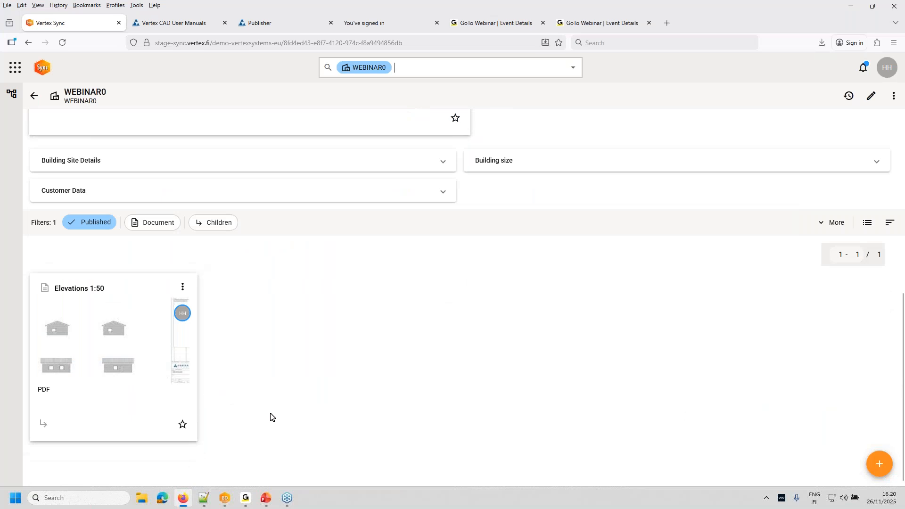
scroll(270, 416, up, 7)
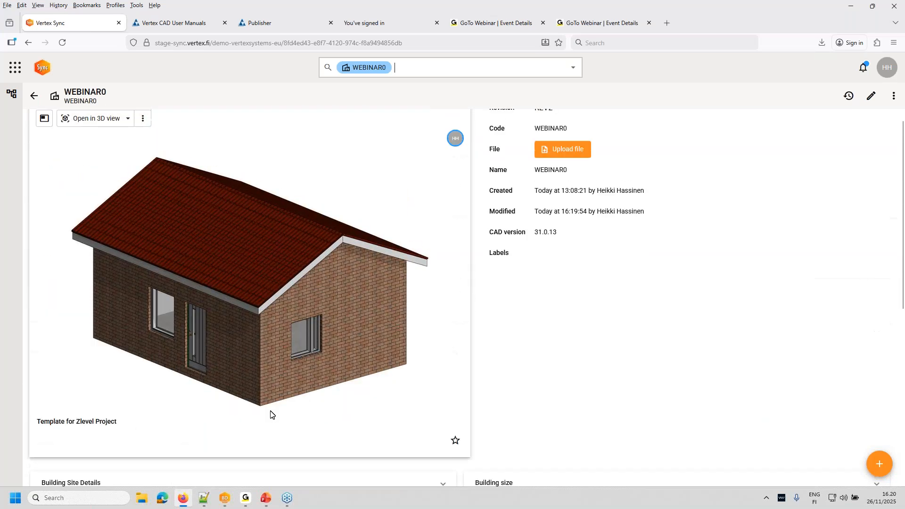
click(42, 68)
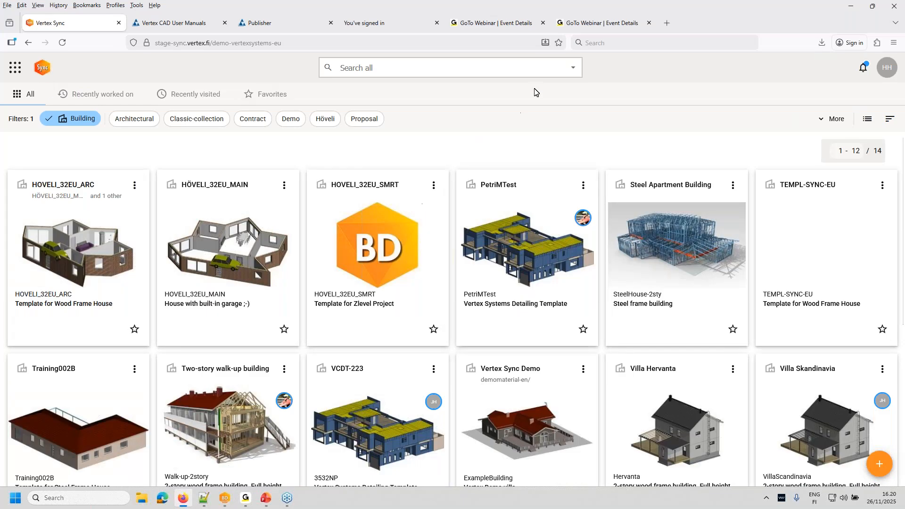
Switch back to Vertex BD, reopen the Publisher for WEBINAR0 and save the TEST set.
click(224, 500)
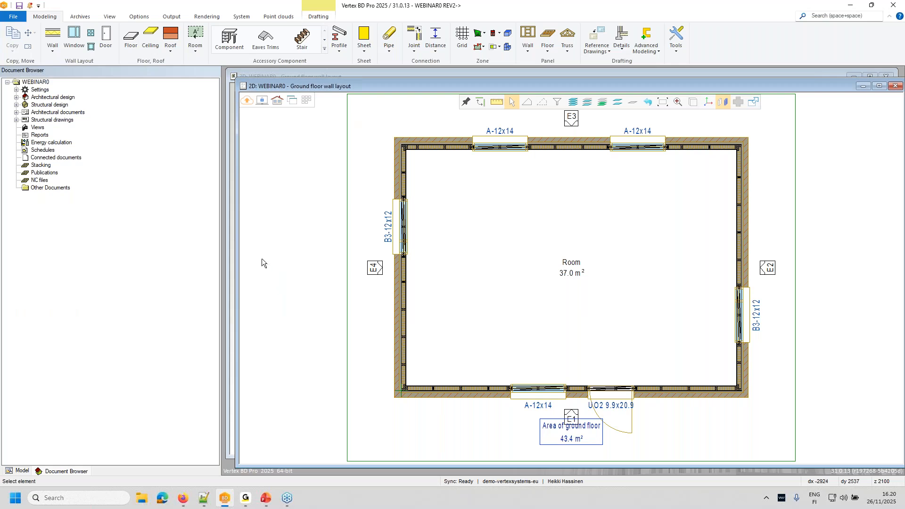
click(13, 17)
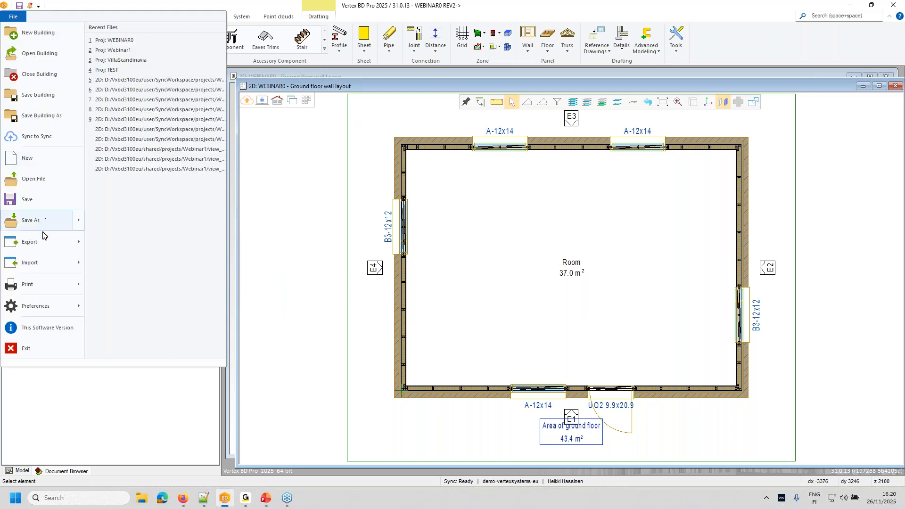
mouse_move(40, 239)
click(146, 185)
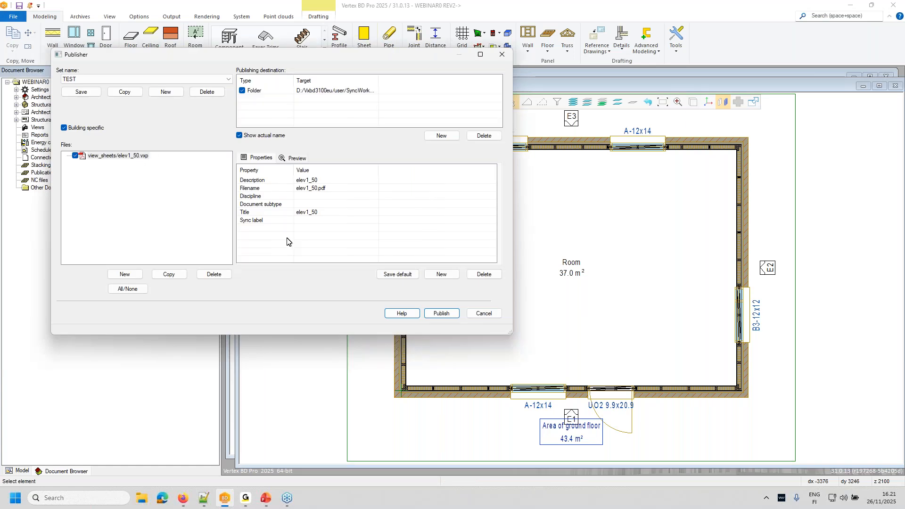
click(81, 92)
click(166, 93)
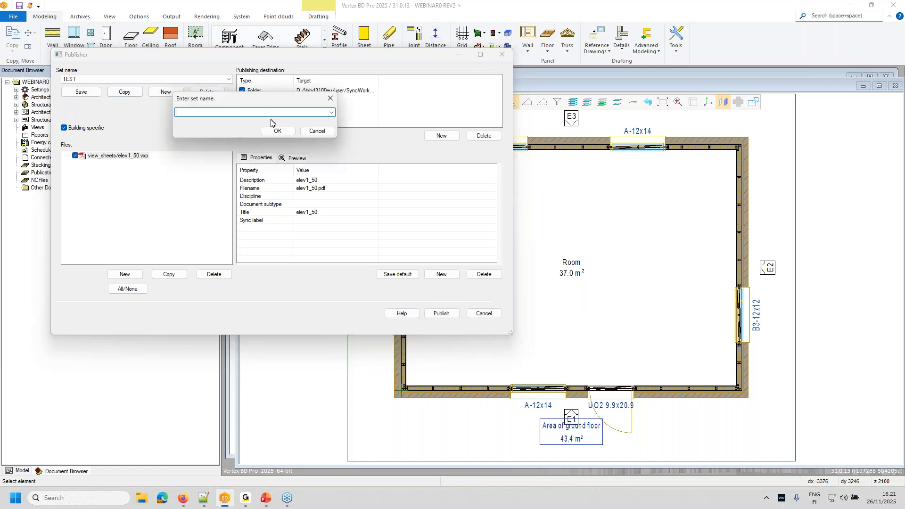
click(313, 131)
Add the drawing view_sheets/ground_floor.vxp to the TEST set as a Pdf-file.
click(125, 274)
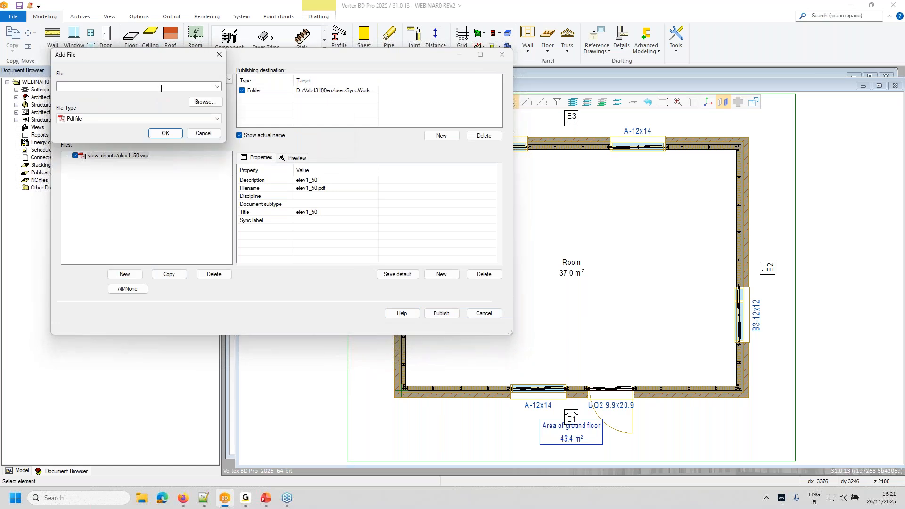
click(211, 103)
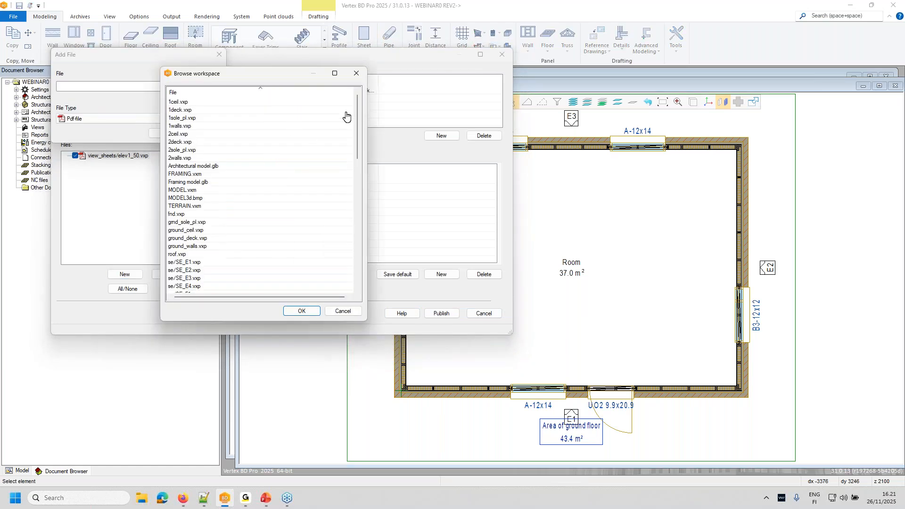
drag(356, 115, 345, 222)
scroll(347, 222, up, 1)
scroll(349, 223, down, 3)
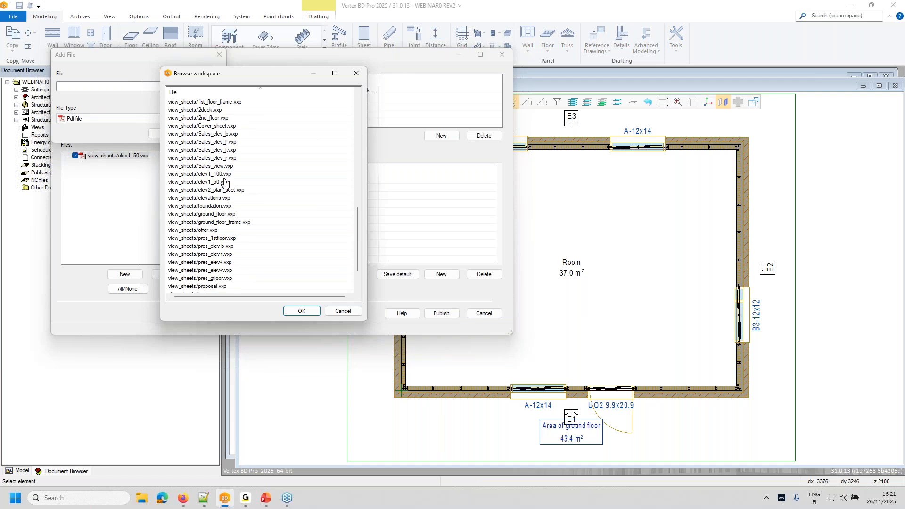
click(235, 215)
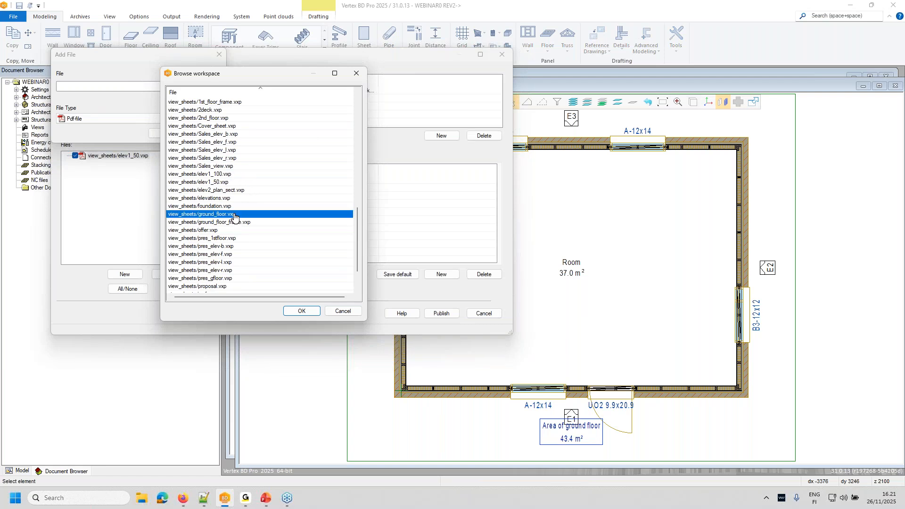
click(300, 311)
click(166, 134)
Add a Layer set property to view_sheets/ground_floor.vxp in the TEST set.
click(141, 166)
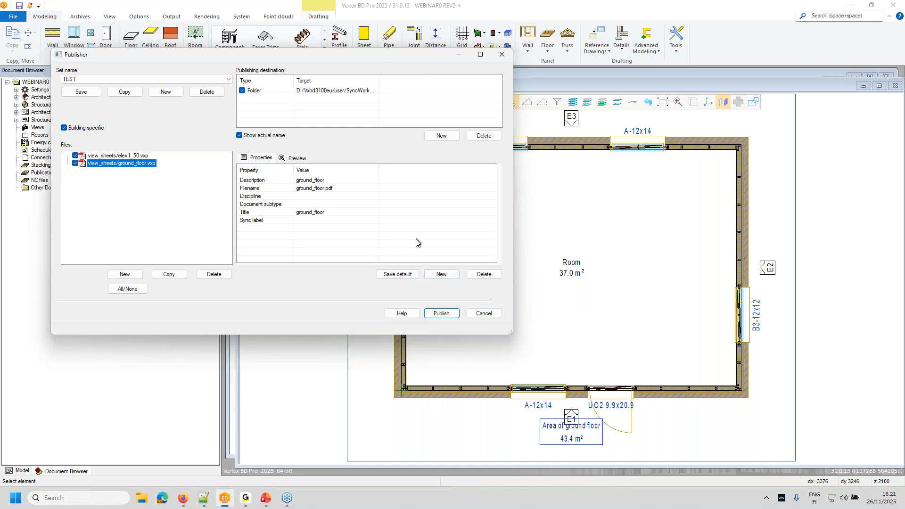
click(441, 274)
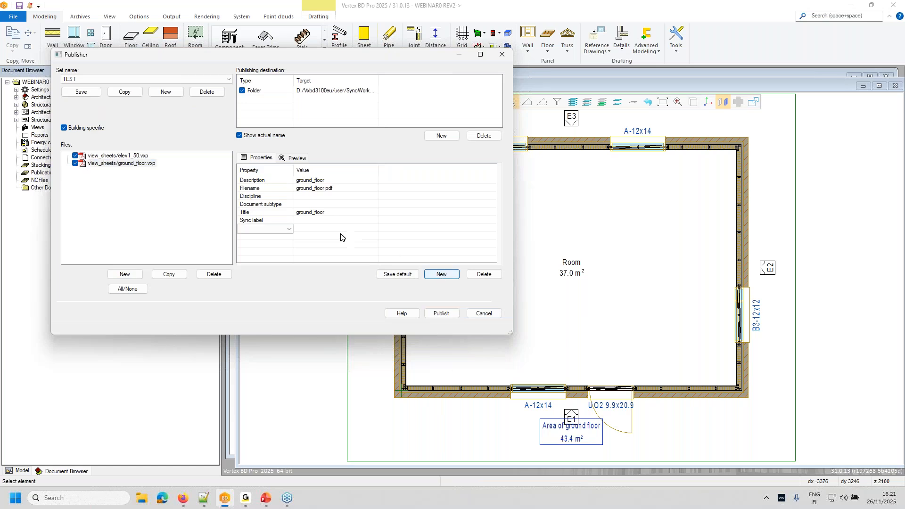
click(290, 229)
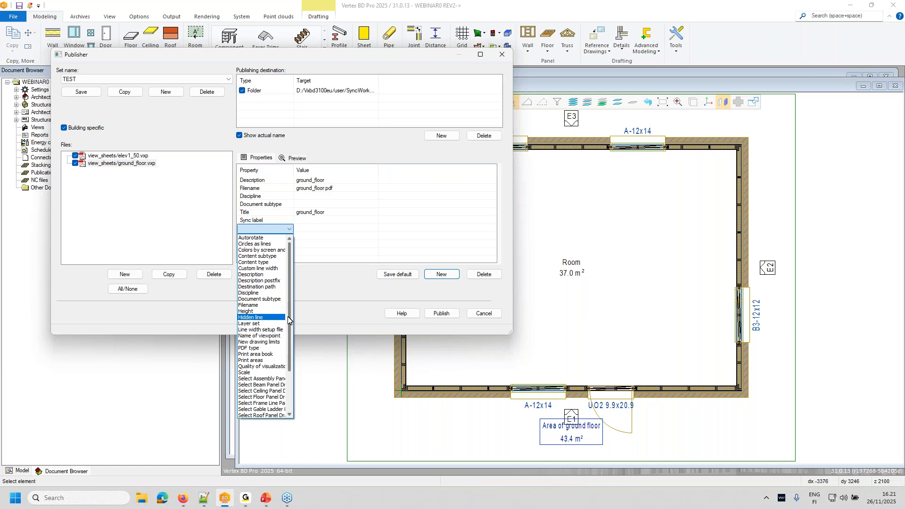
mouse_move(289, 323)
mouse_down()
mouse_move(290, 383)
mouse_move(293, 324)
mouse_up()
click(266, 324)
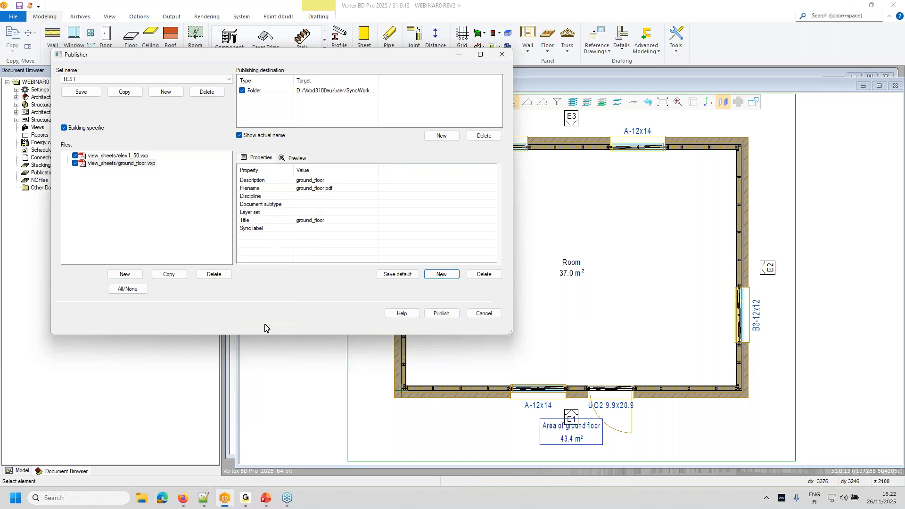
Set the Layer set property of view_sheets/ground_floor.vxp to All.
click(316, 212)
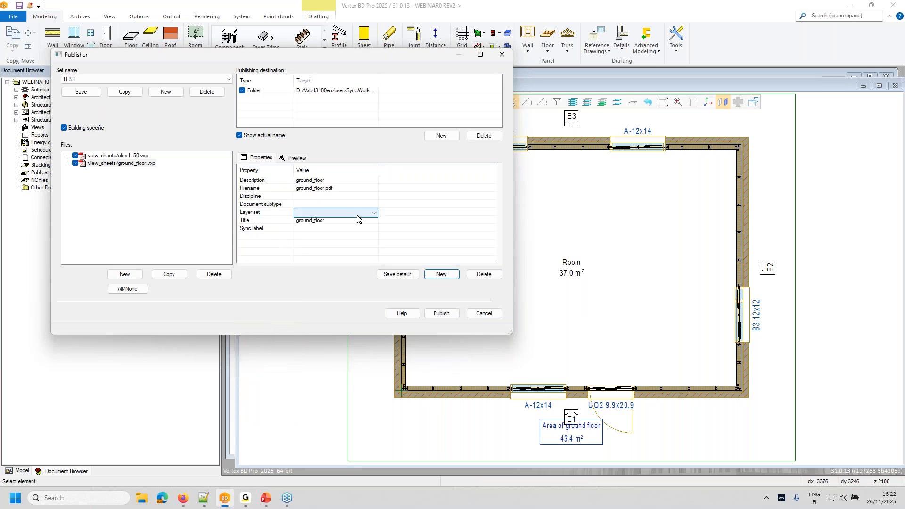
click(373, 213)
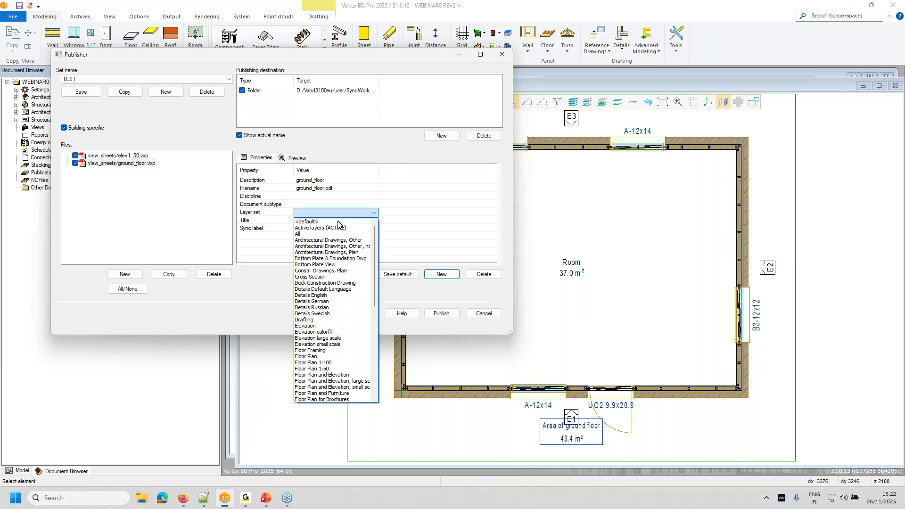
click(319, 235)
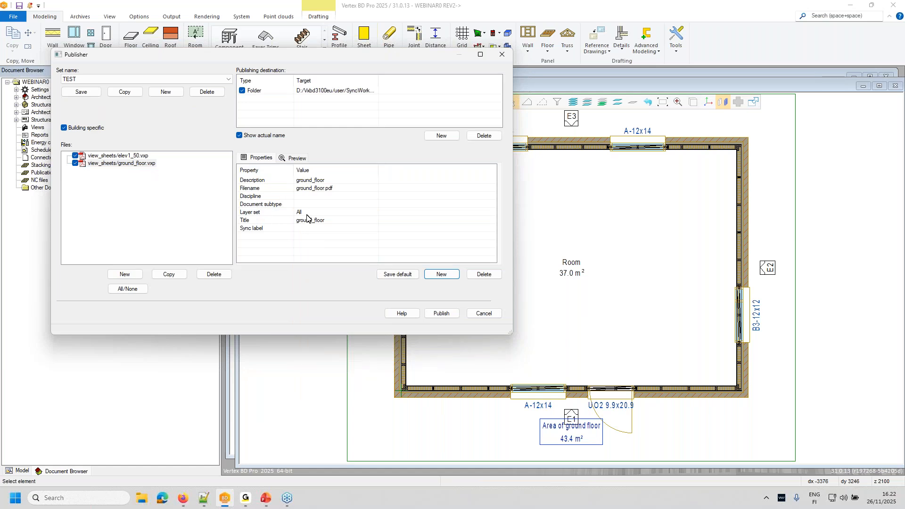
Start another property for view_sheets/ground_floor.vxp, examine the available property types, and cancel the Publisher.
click(444, 278)
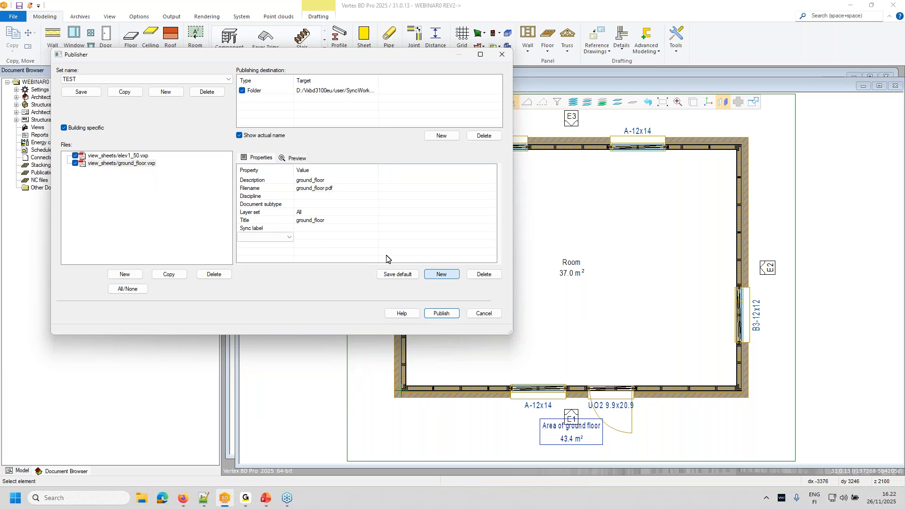
click(288, 238)
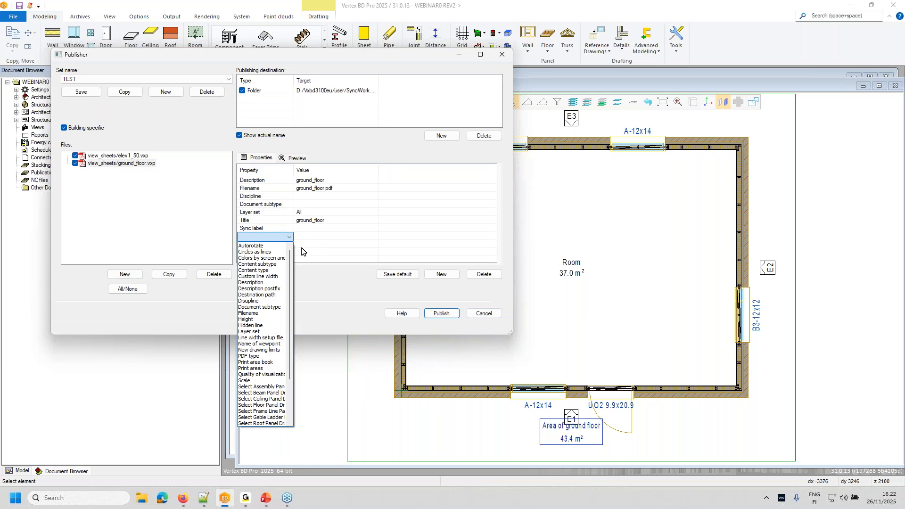
drag(290, 277, 289, 326)
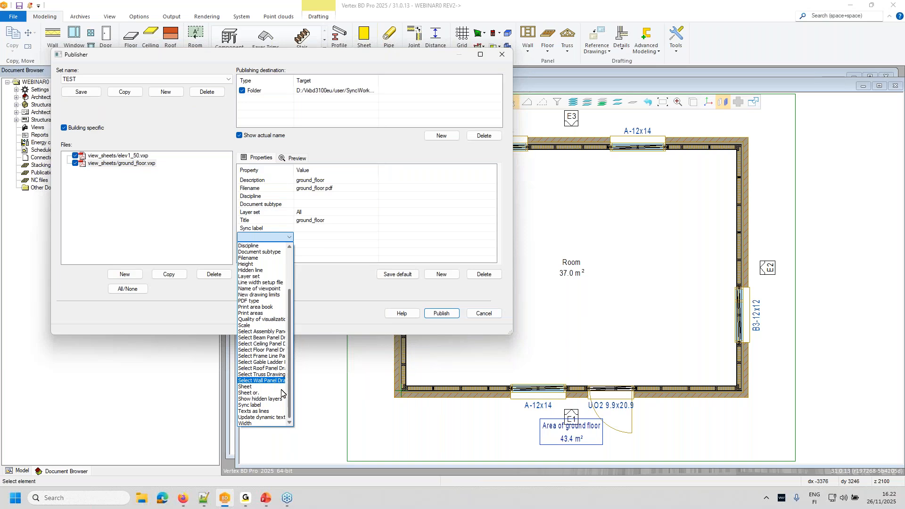
click(319, 232)
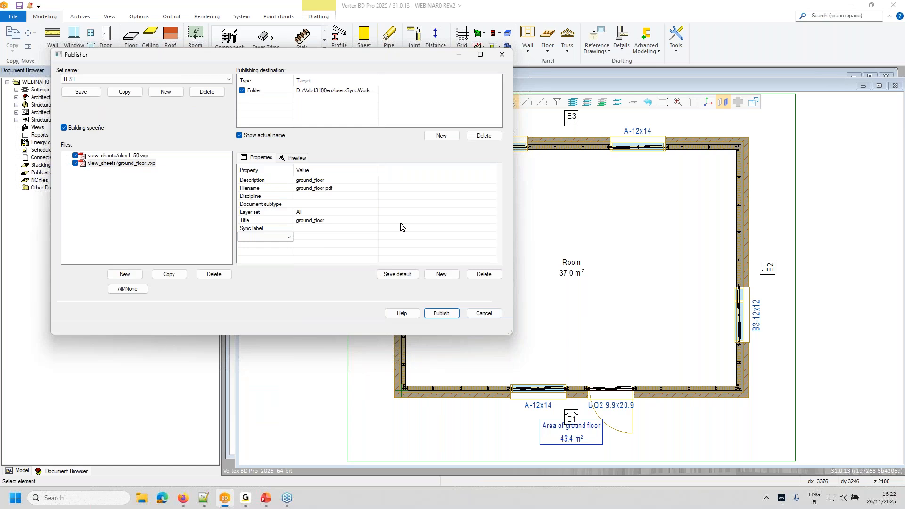
click(480, 313)
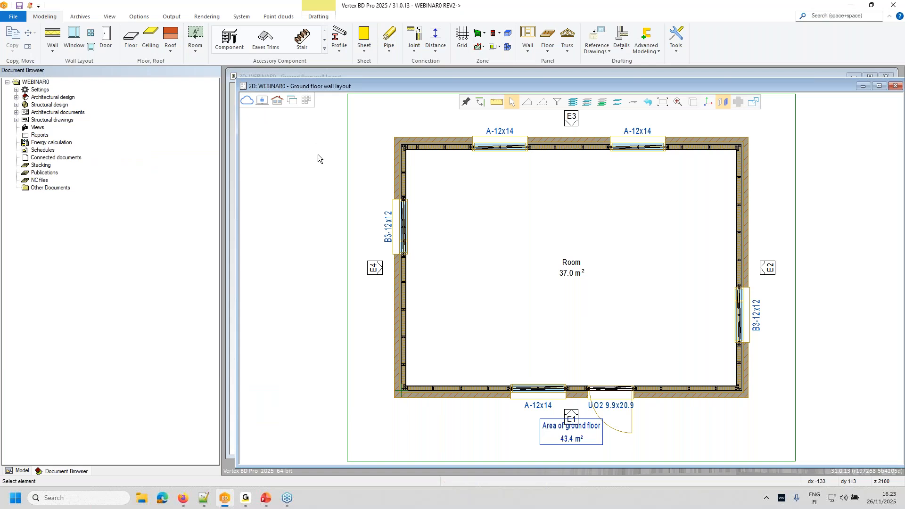
key(ctrl+Tab)
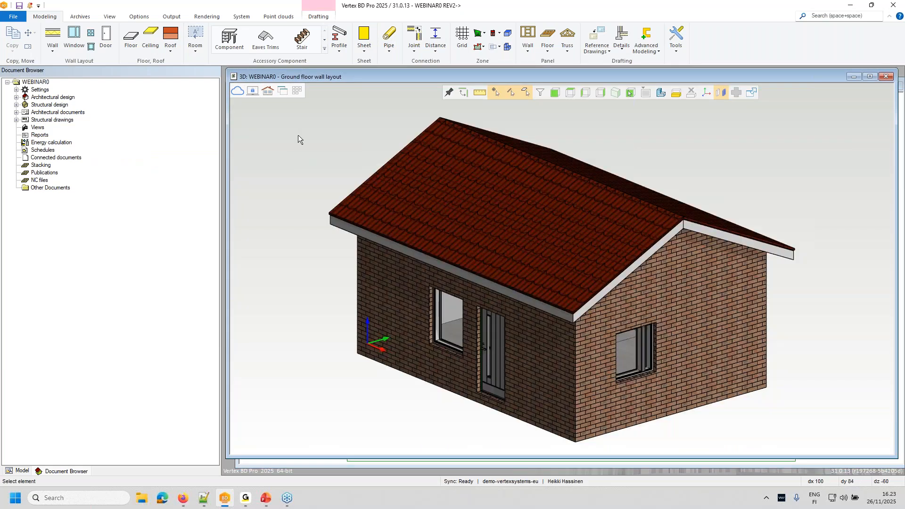
key(ctrl+Tab)
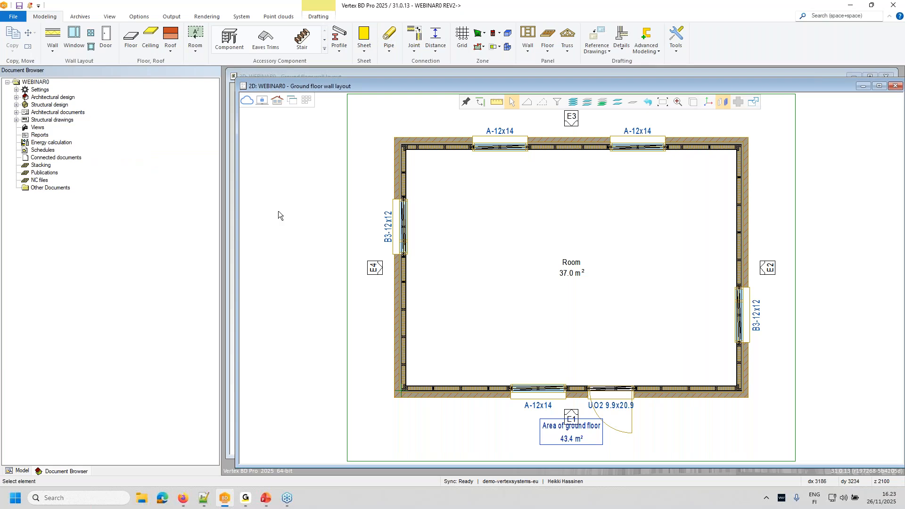
Switch to Vertex Sync in the browser and open the Webinar1 building.
click(183, 498)
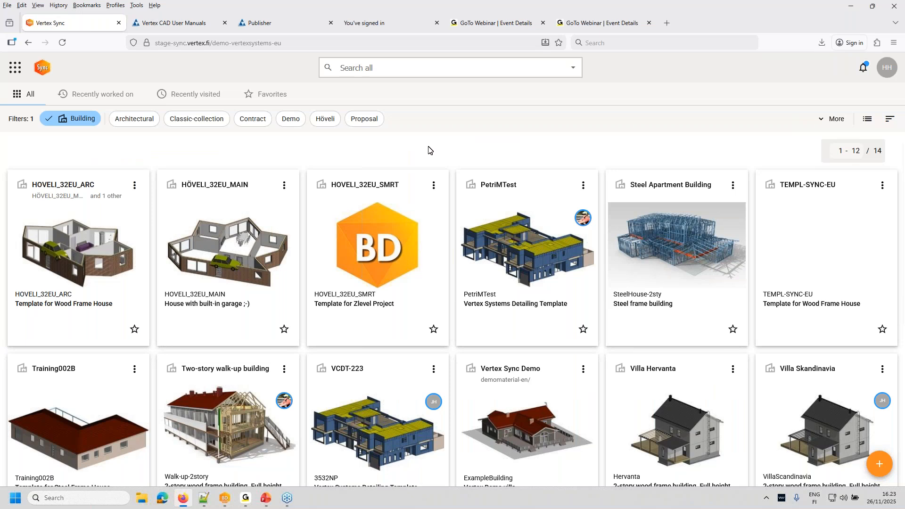
scroll(428, 152, down, 5)
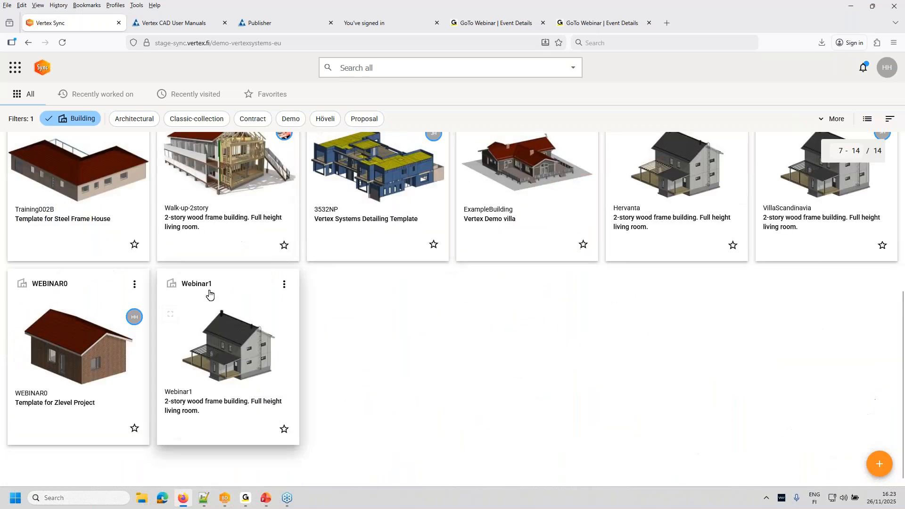
click(196, 284)
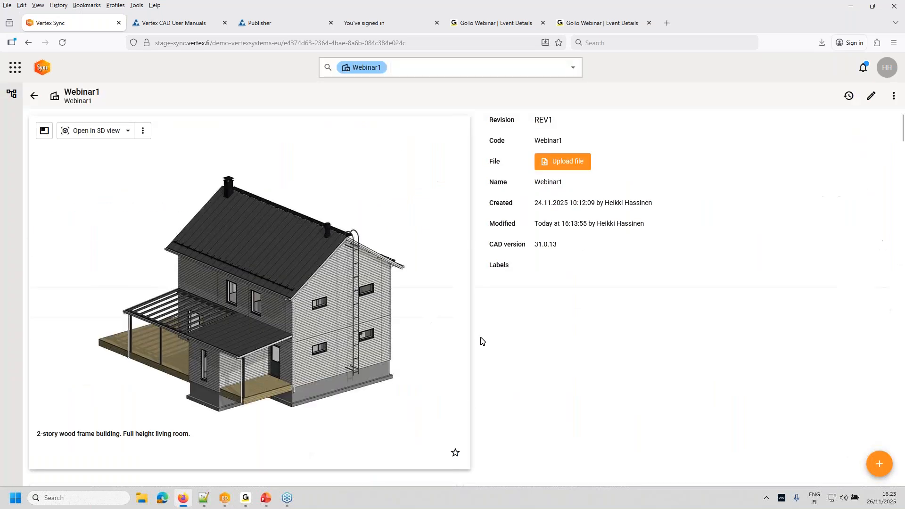
Filter Webinar1's items by the Floorplan and Published labels and examine the matching floor plan documents.
scroll(478, 340, down, 10)
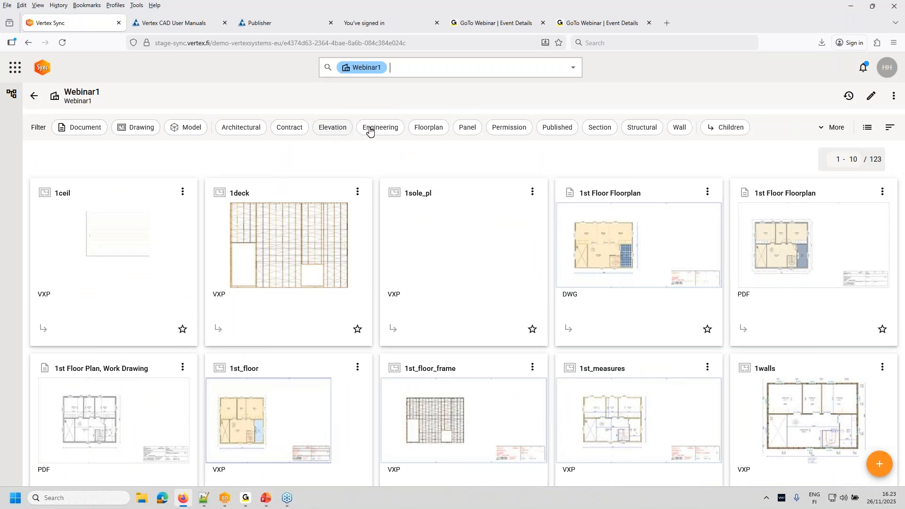
click(417, 128)
scroll(453, 183, down, 3)
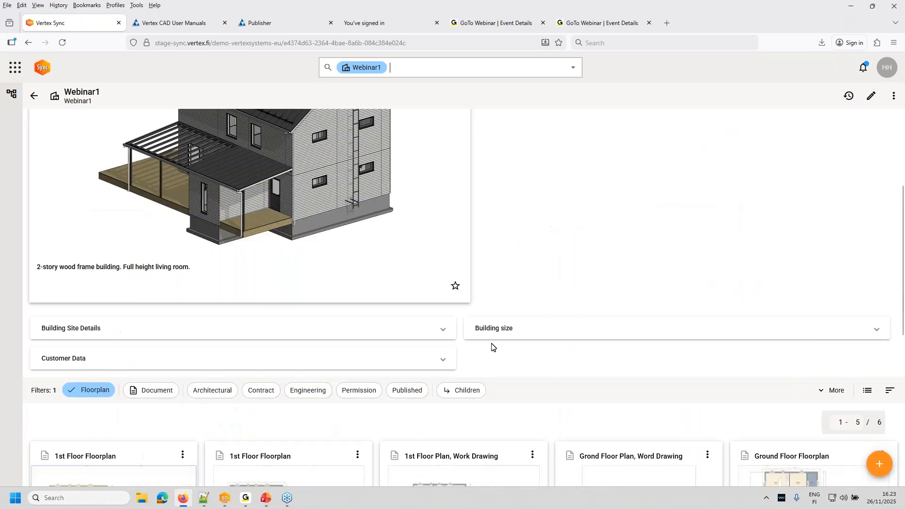
scroll(491, 345, down, 5)
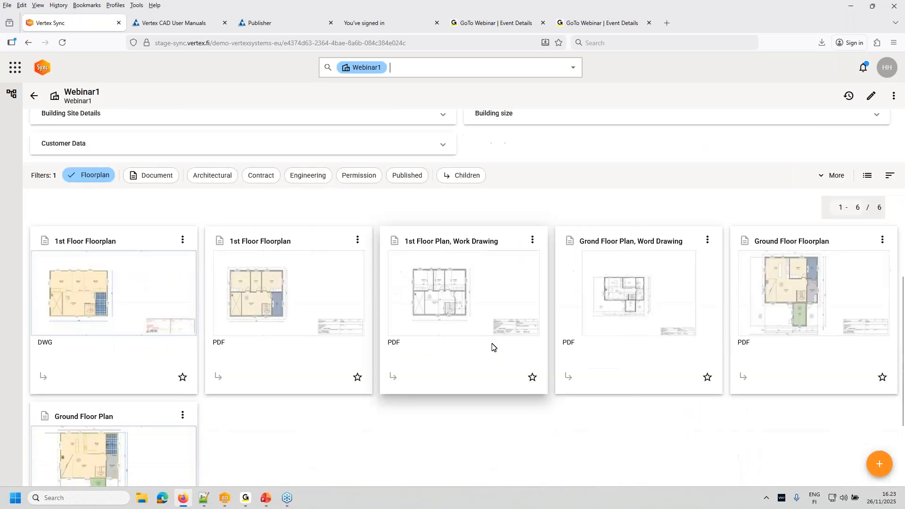
mouse_move(421, 329)
click(409, 176)
scroll(523, 345, down, 3)
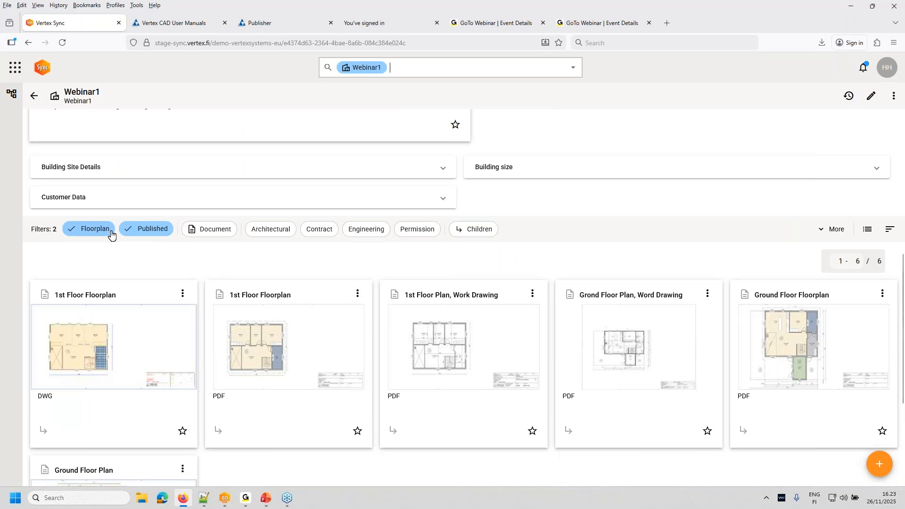
scroll(172, 254, down, 2)
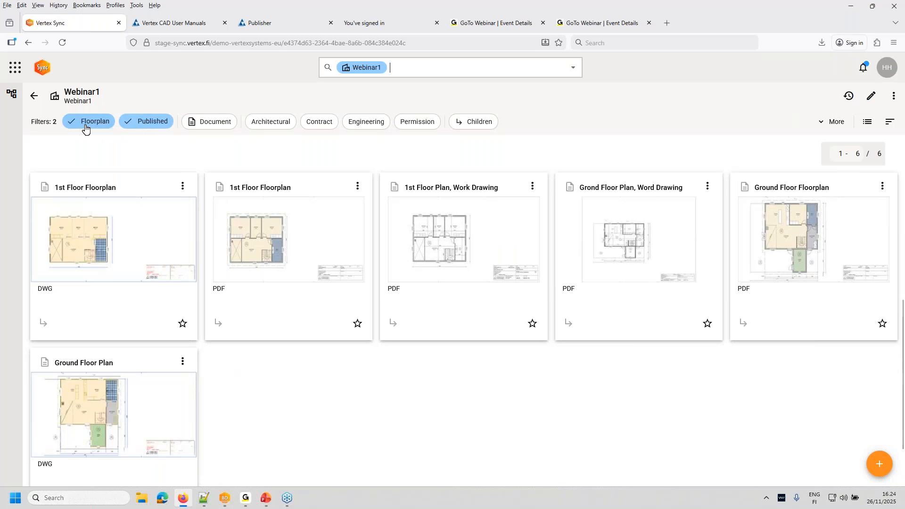
scroll(114, 159, up, 1)
scroll(114, 159, up, 1)
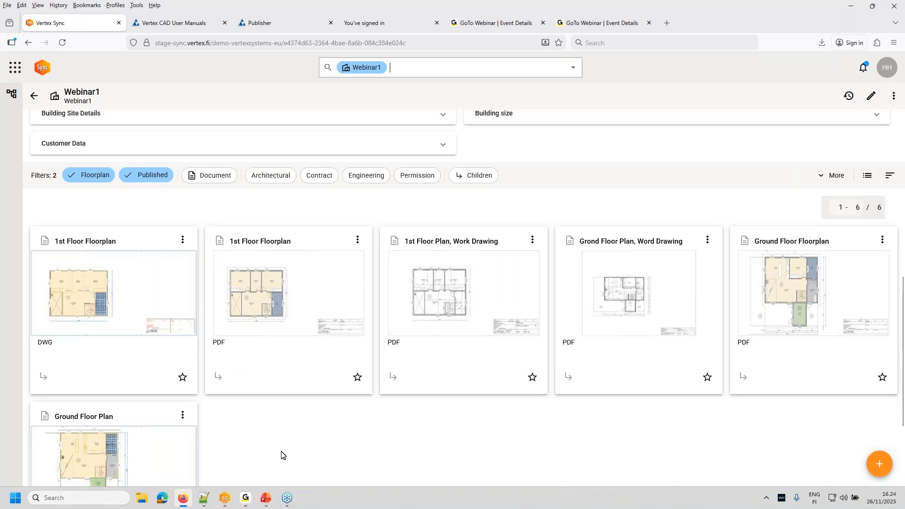
scroll(281, 455, up, 3)
scroll(281, 454, up, 4)
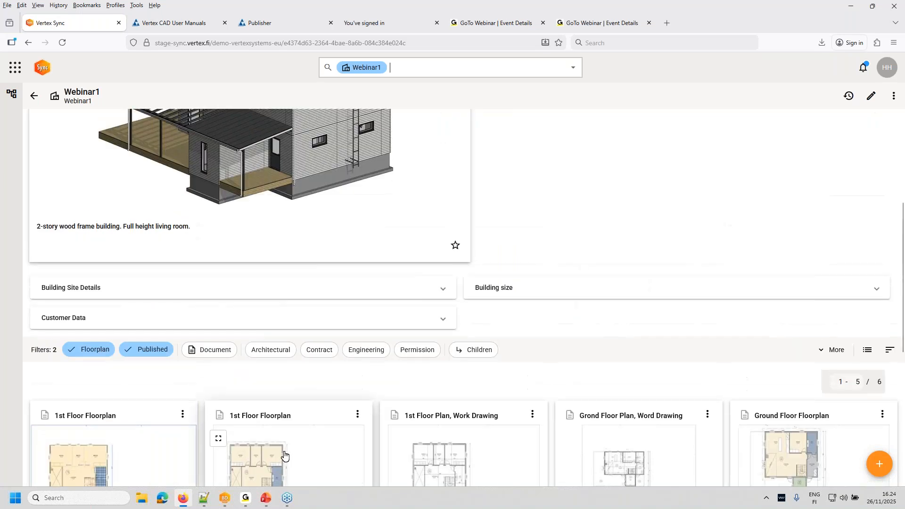
scroll(281, 453, down, 7)
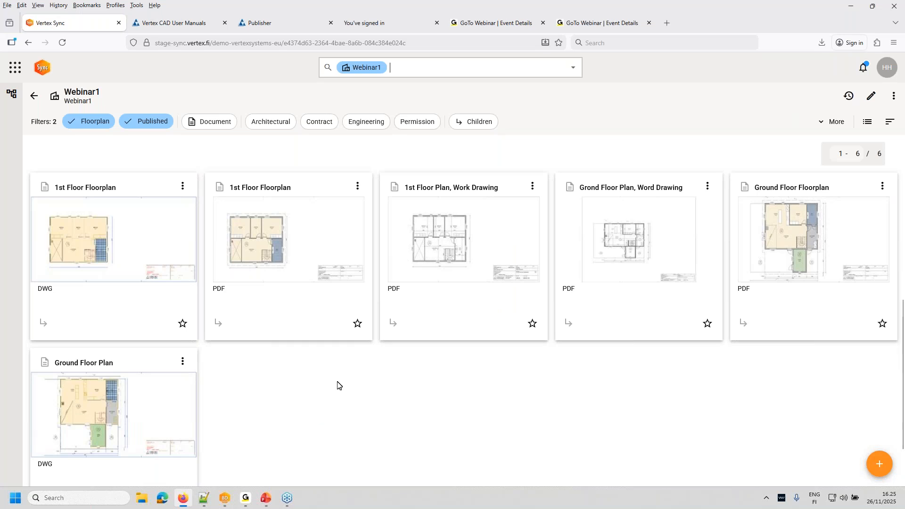
Switch back to Vertex BD and reopen the Publisher for WEBINAR0.
click(224, 499)
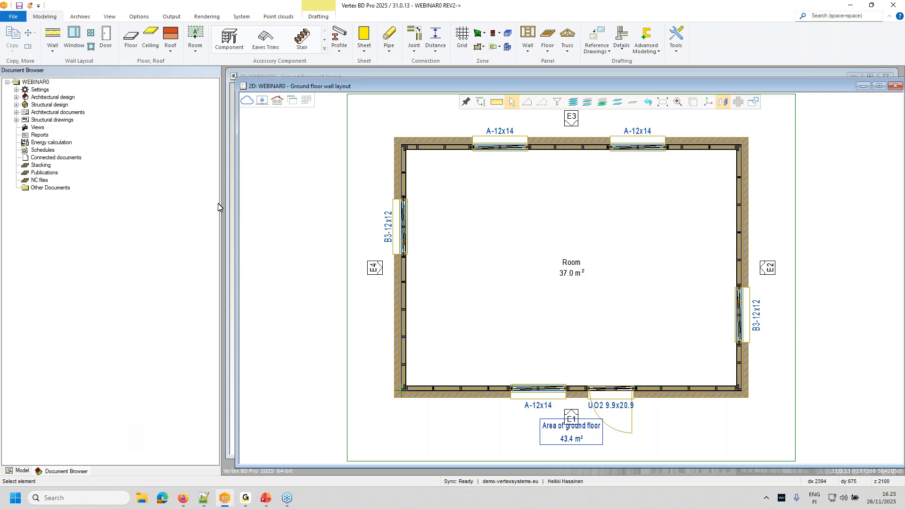
click(22, 19)
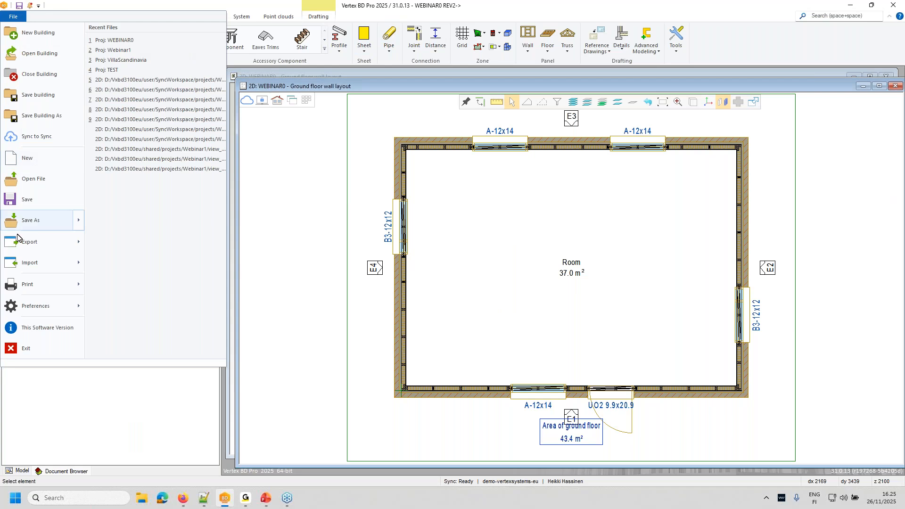
mouse_move(22, 247)
click(127, 182)
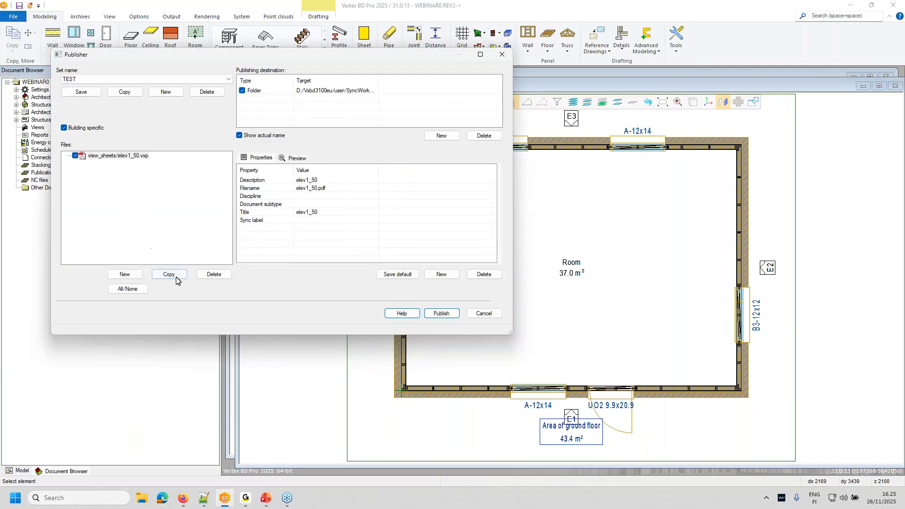
Add a Pdf-book named PANELS to the files of the TEST set.
click(125, 273)
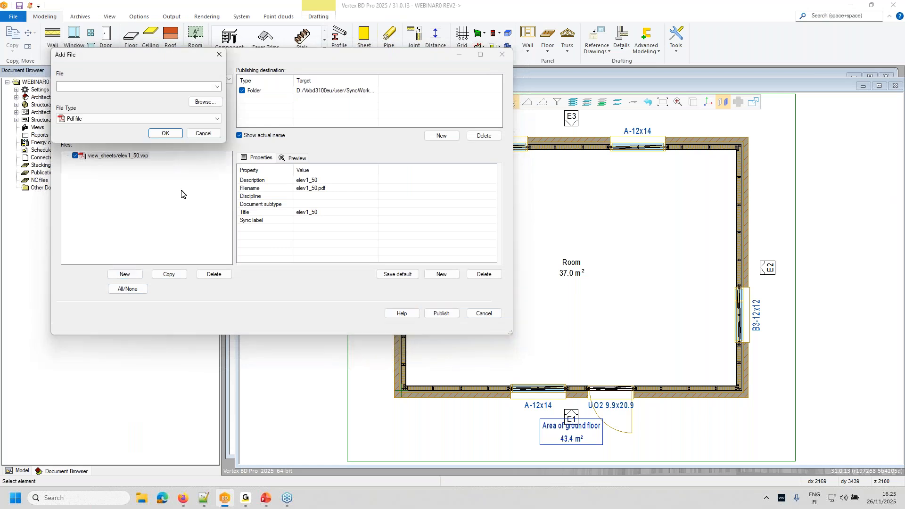
click(169, 119)
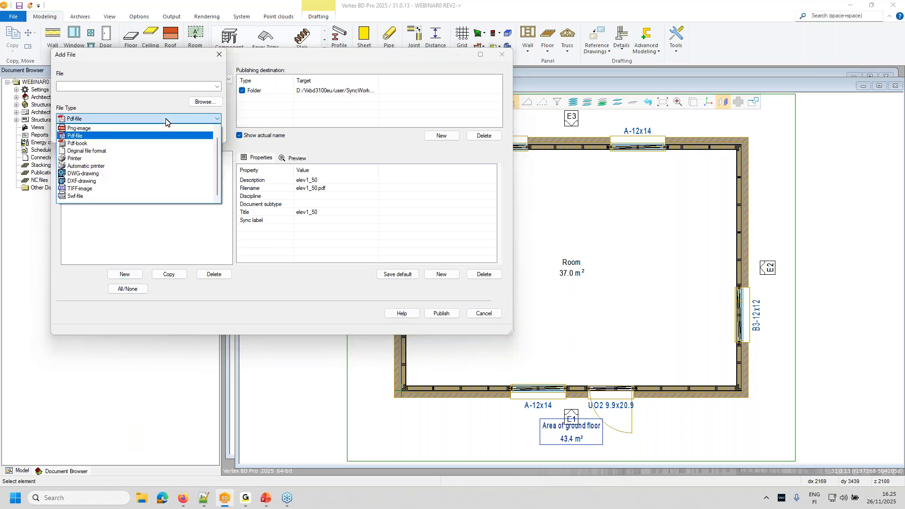
click(122, 143)
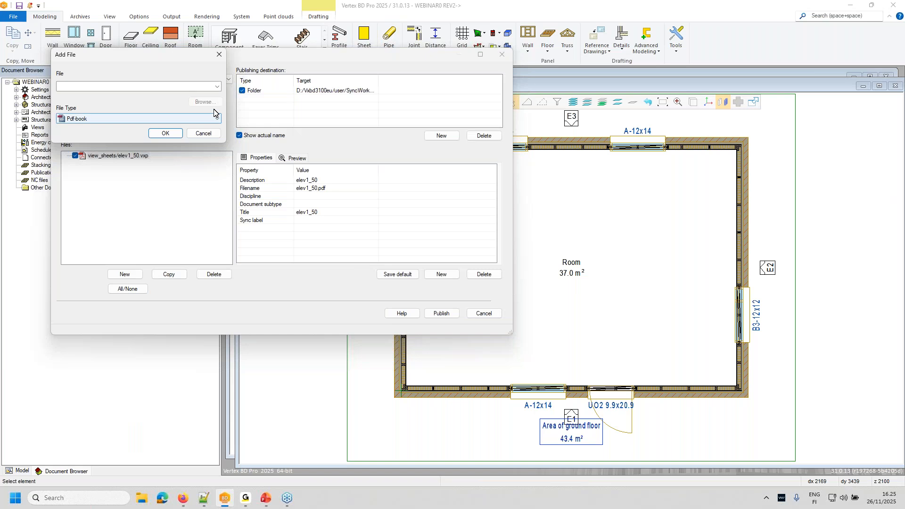
click(216, 86)
click(216, 86)
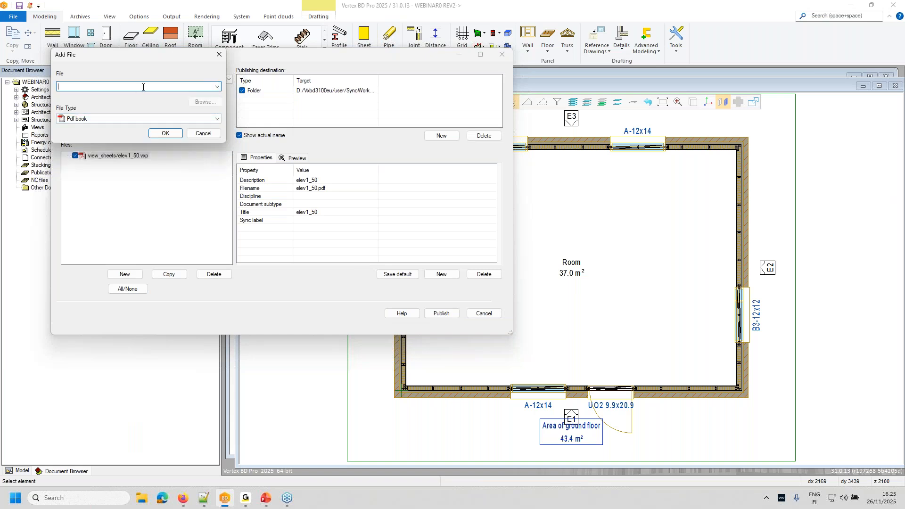
text(PANELS)
click(153, 135)
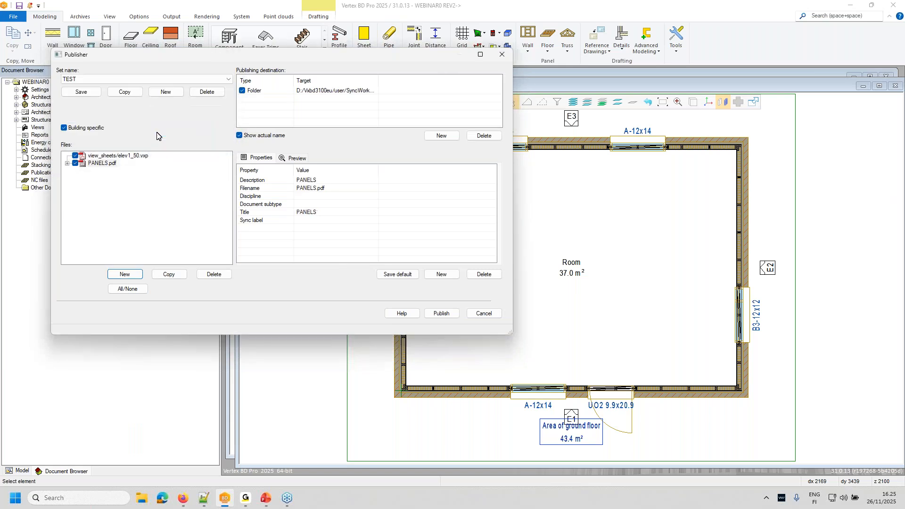
Add the panel drawings se/SE_*.vxp as a Pdf-file entry inside the PANELS.pdf book.
click(112, 164)
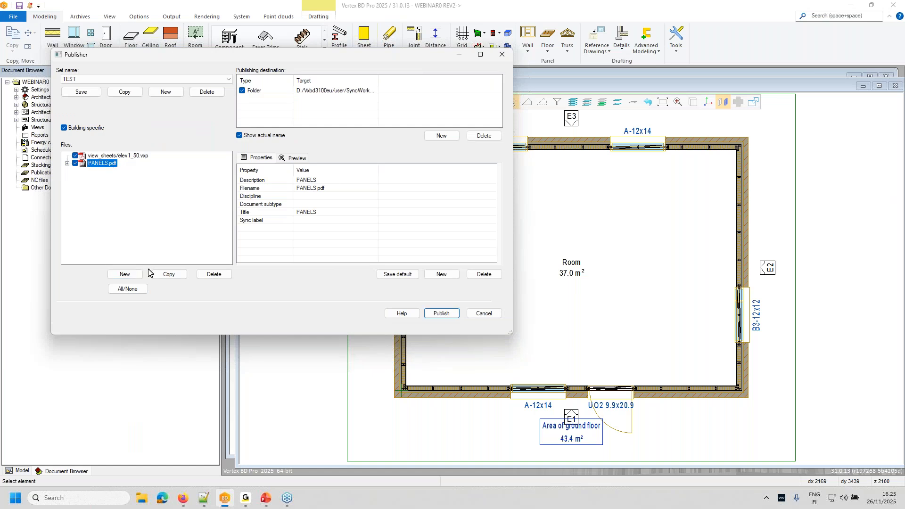
click(127, 274)
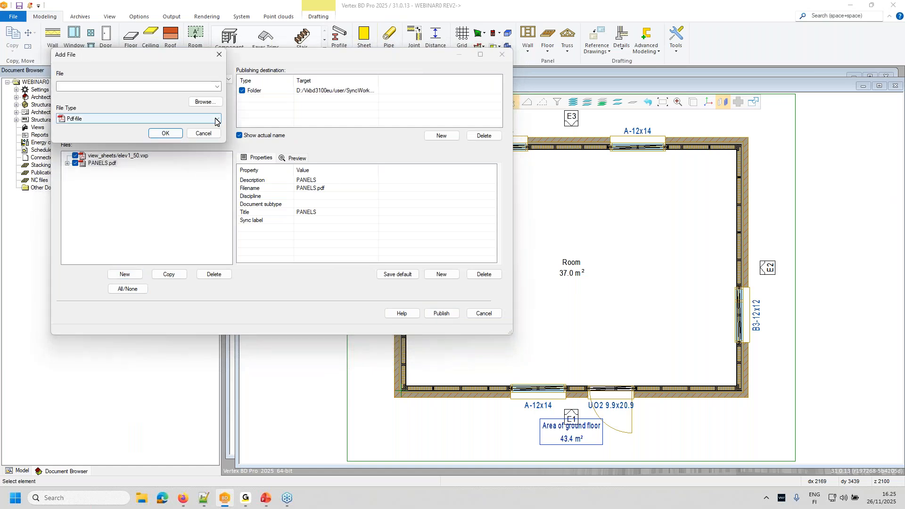
click(204, 101)
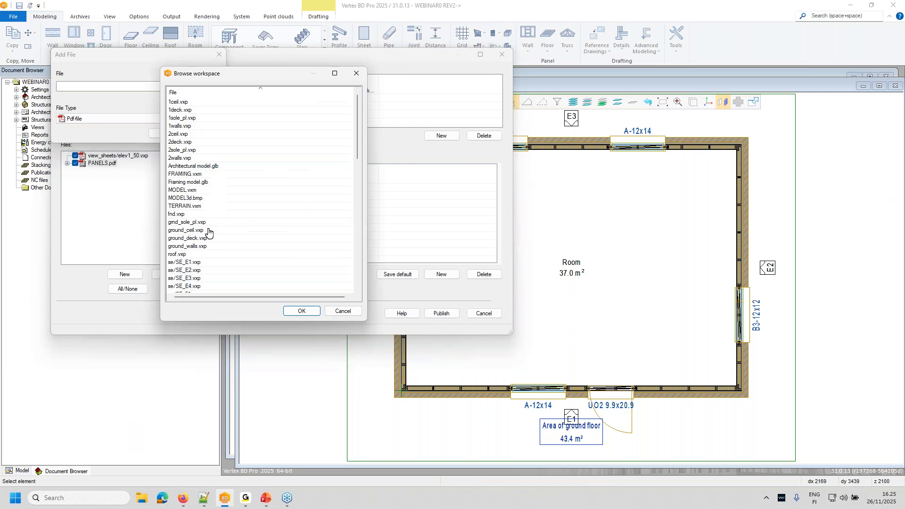
scroll(188, 268, down, 3)
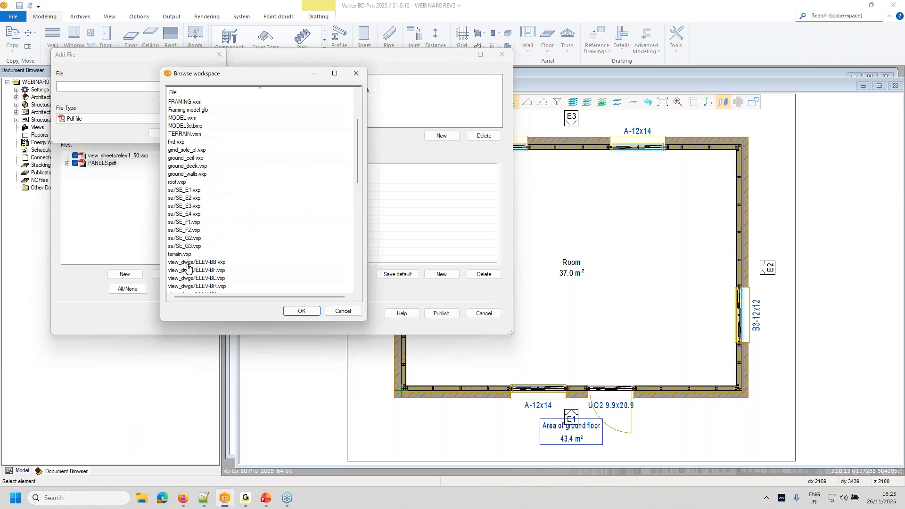
double_click(194, 191)
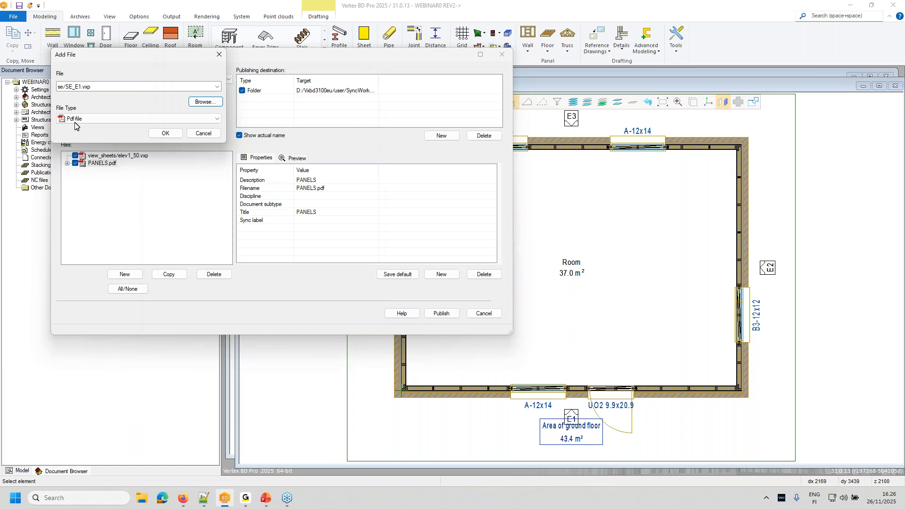
double_click(81, 87)
click(82, 87)
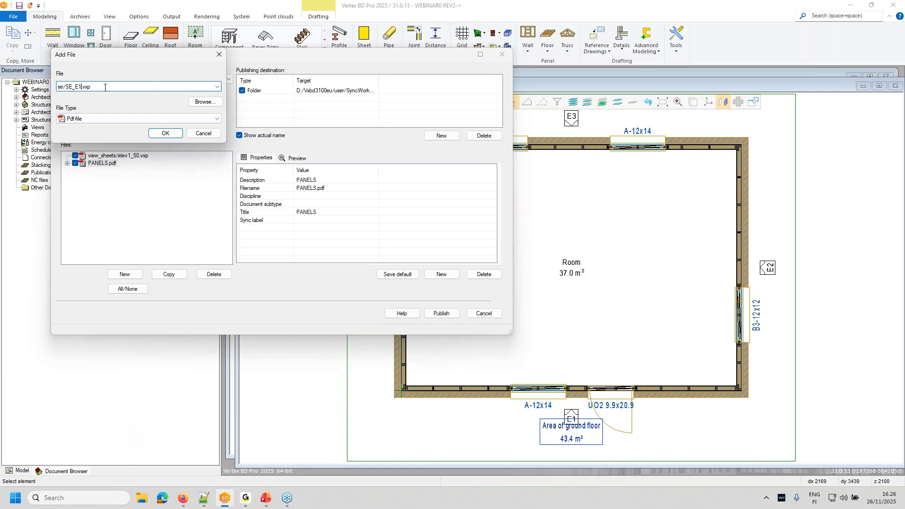
key(BackSpace)
key(BackSpace)
text(1)
click(165, 133)
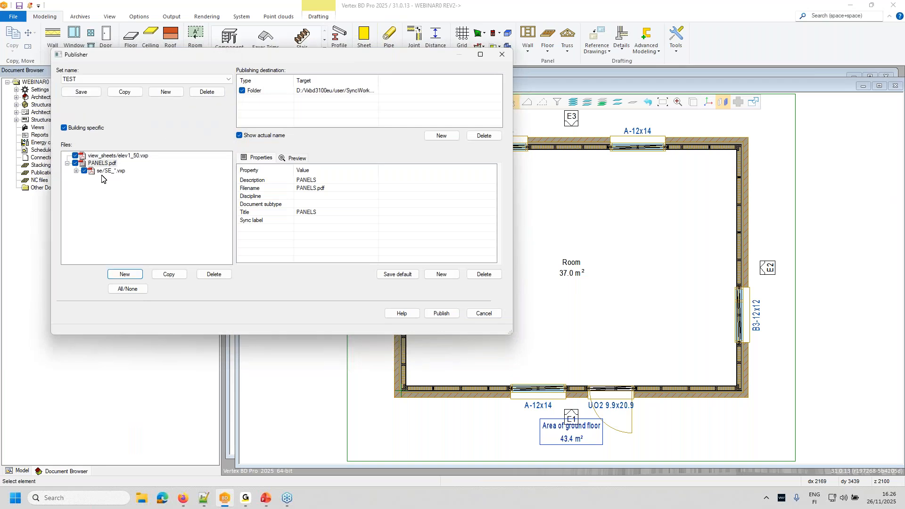
Save the TEST set, exclude view_sheets/elev1_50.vxp from publishing, and publish the PANELS.pdf book.
click(79, 94)
click(75, 156)
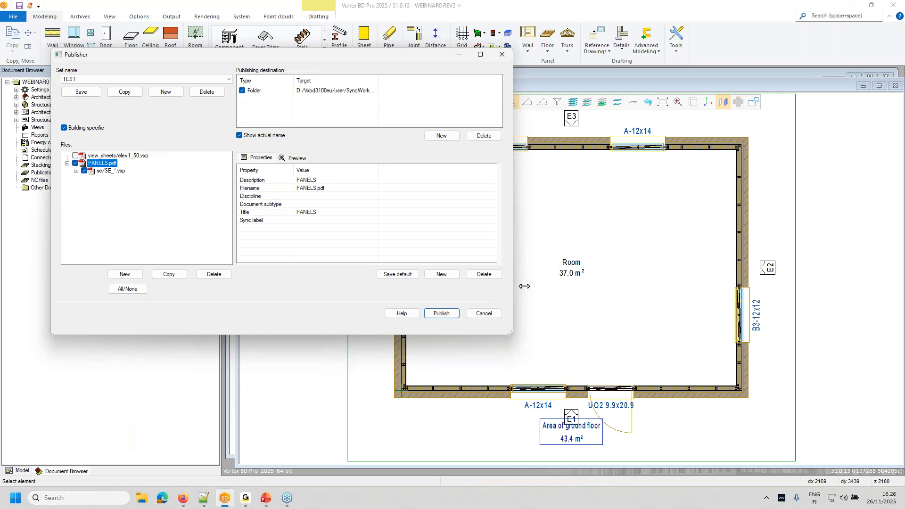
click(445, 314)
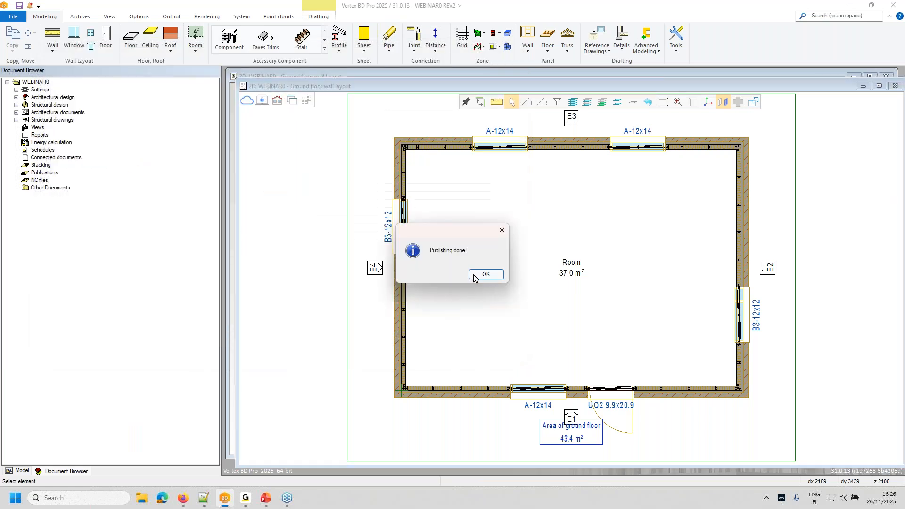
click(481, 274)
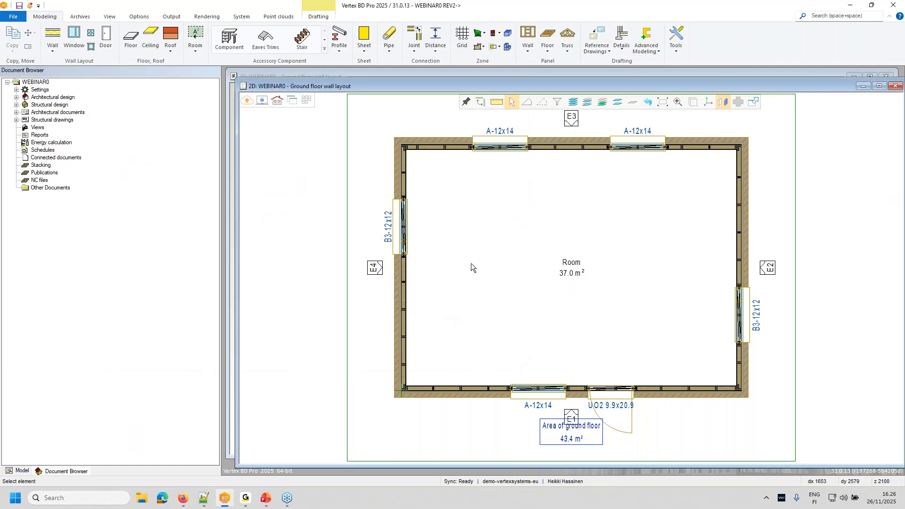
Upload WEBINAR0 to Sync, overwriting the existing revision REV2.
click(247, 102)
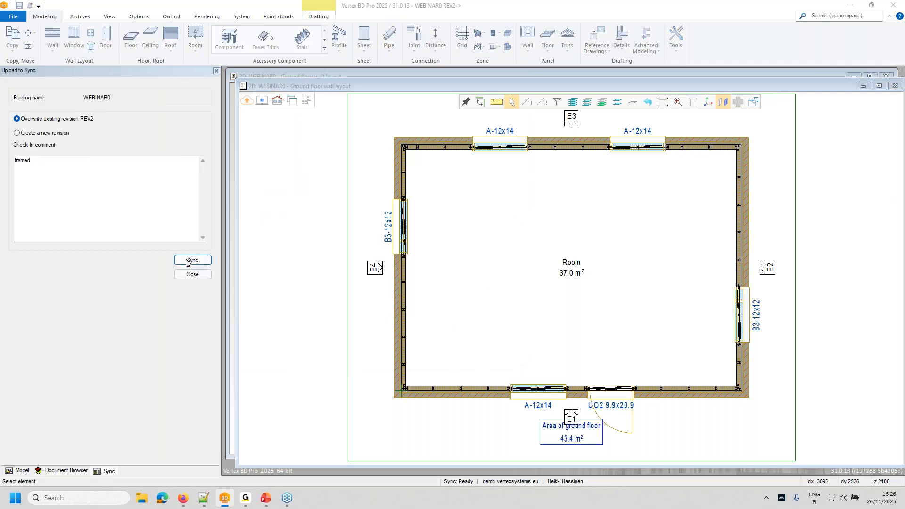
click(190, 259)
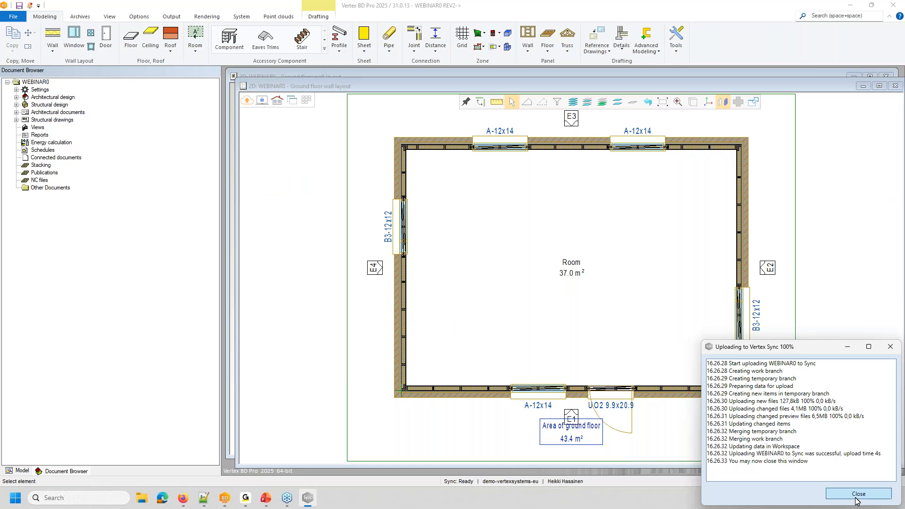
click(857, 495)
Switch to Vertex Sync in the browser, open the WEBINAR0 building and filter its items by the Published label.
click(184, 498)
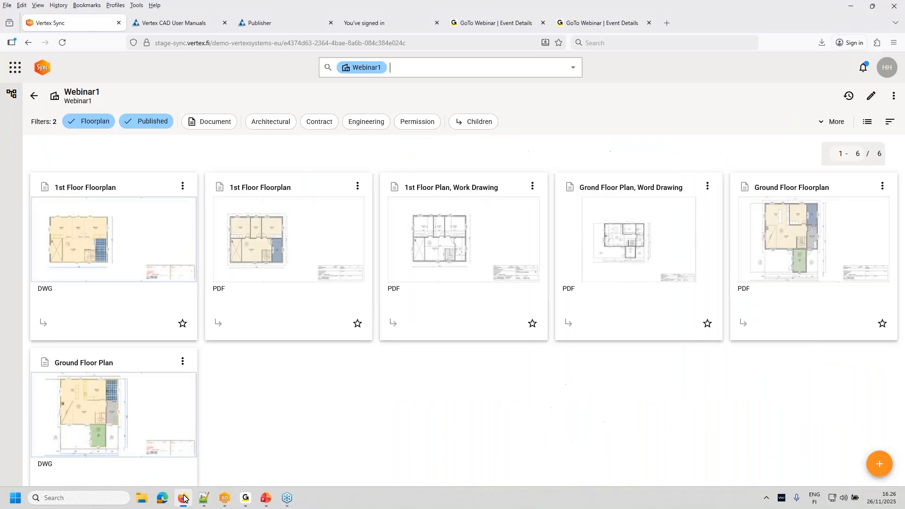
click(33, 100)
scroll(325, 368, down, 5)
click(56, 285)
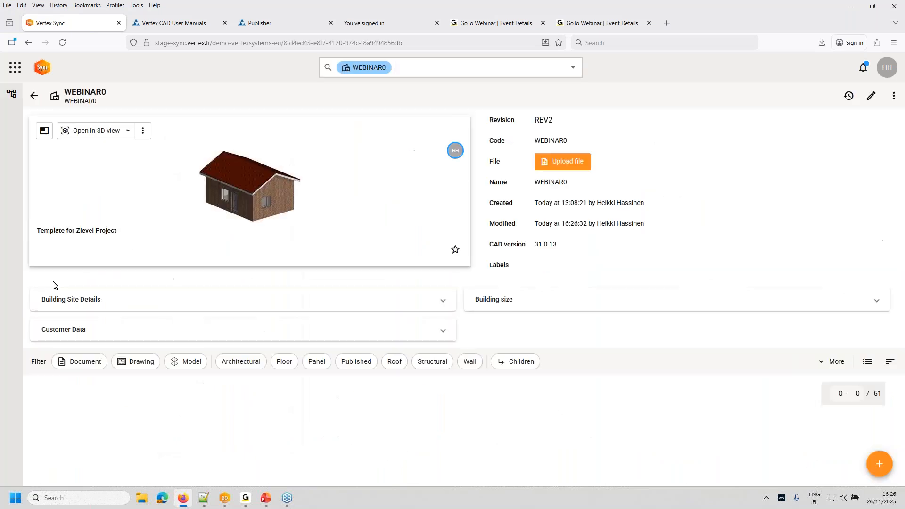
scroll(518, 355, down, 5)
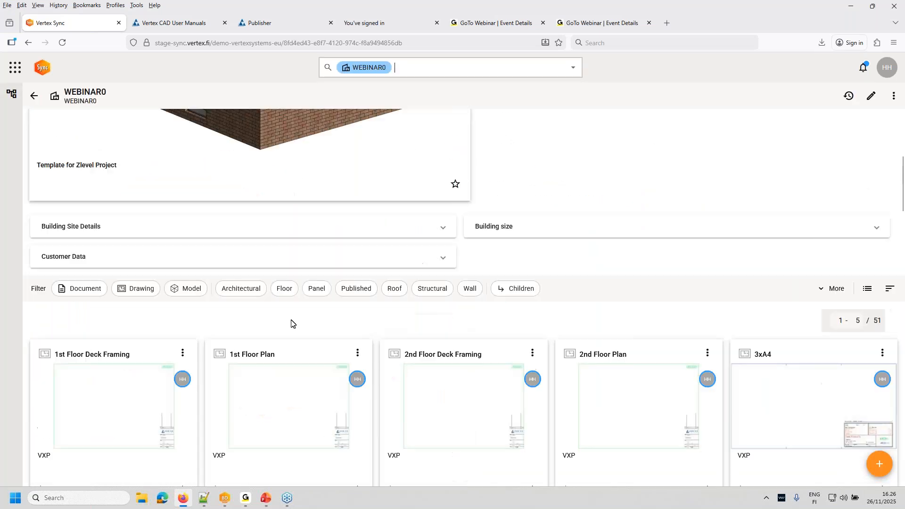
click(356, 289)
scroll(443, 330, down, 3)
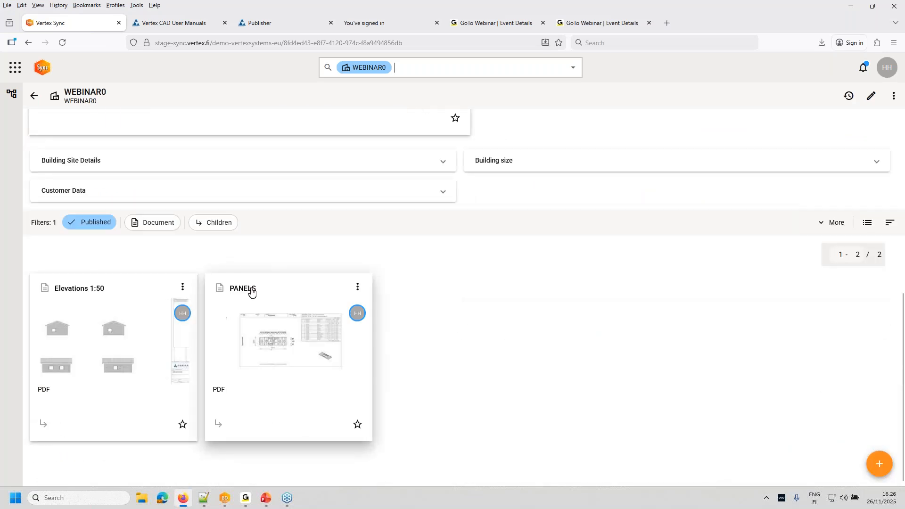
Open the PANELS document, examine its properties and linked panel drawings, and return to the WEBINAR0 building.
click(251, 292)
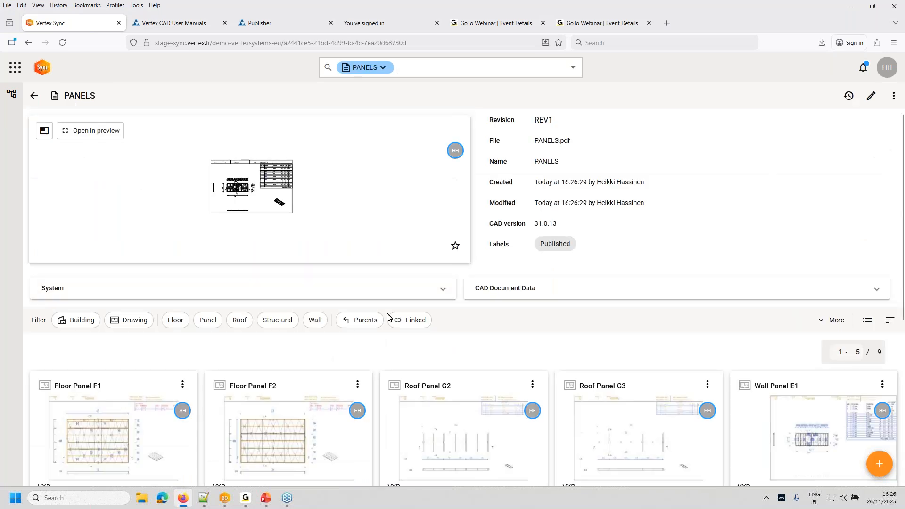
scroll(386, 317, down, 1)
scroll(387, 316, down, 3)
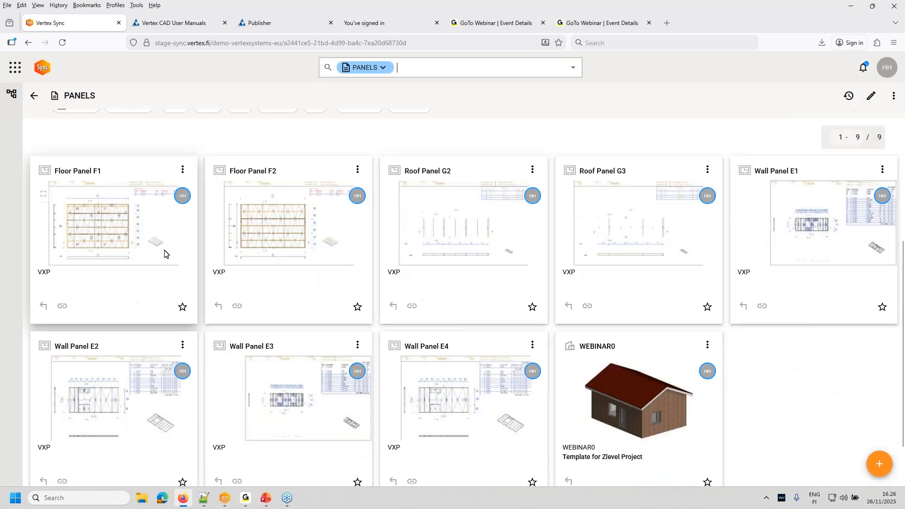
scroll(260, 259, up, 4)
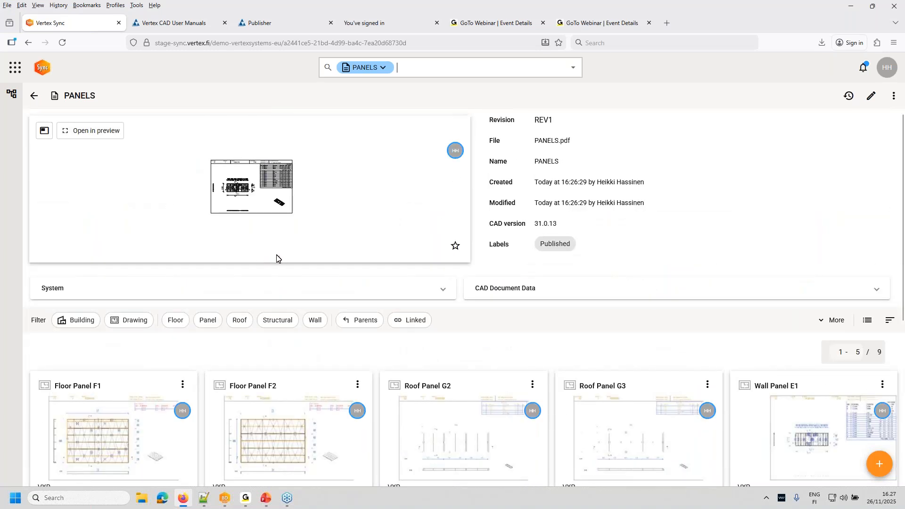
scroll(277, 258, down, 3)
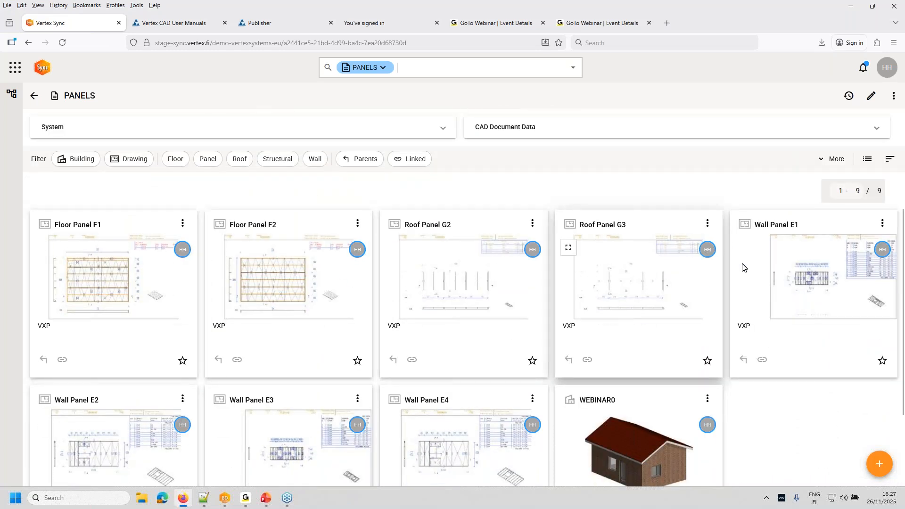
scroll(404, 346, down, 2)
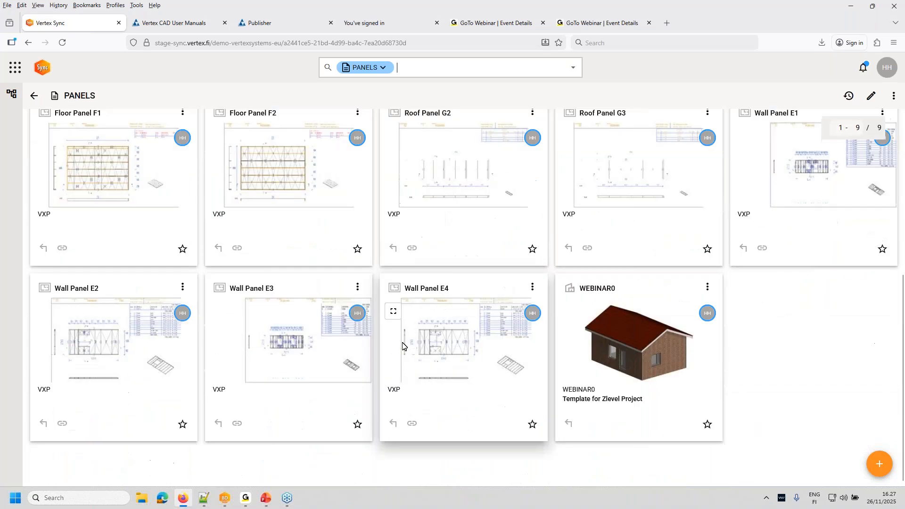
scroll(402, 345, up, 5)
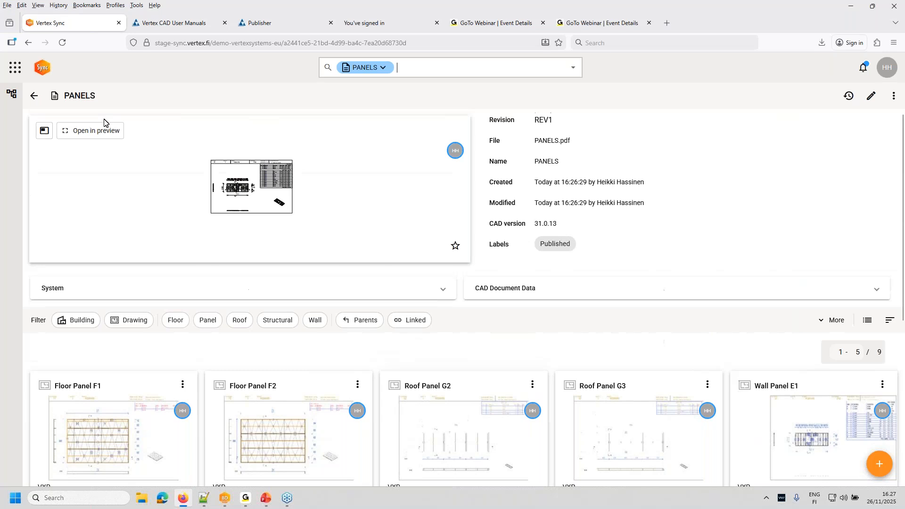
click(85, 100)
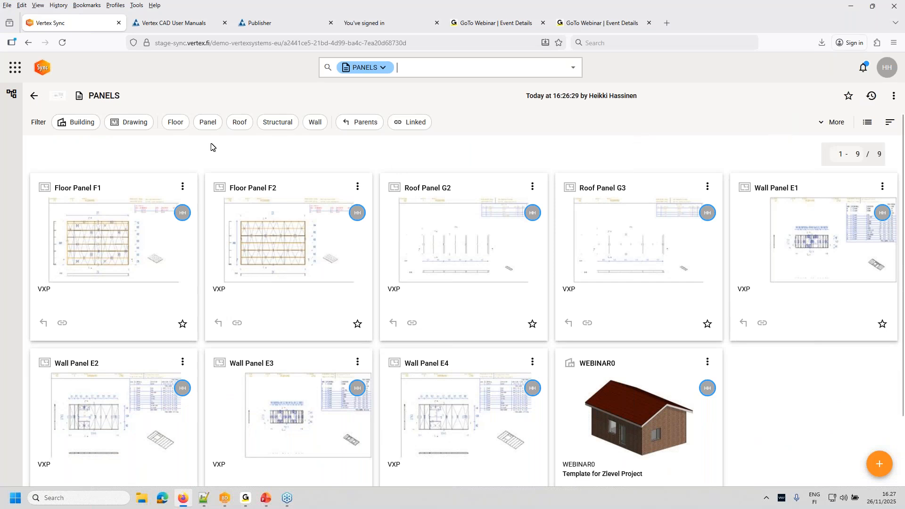
click(36, 96)
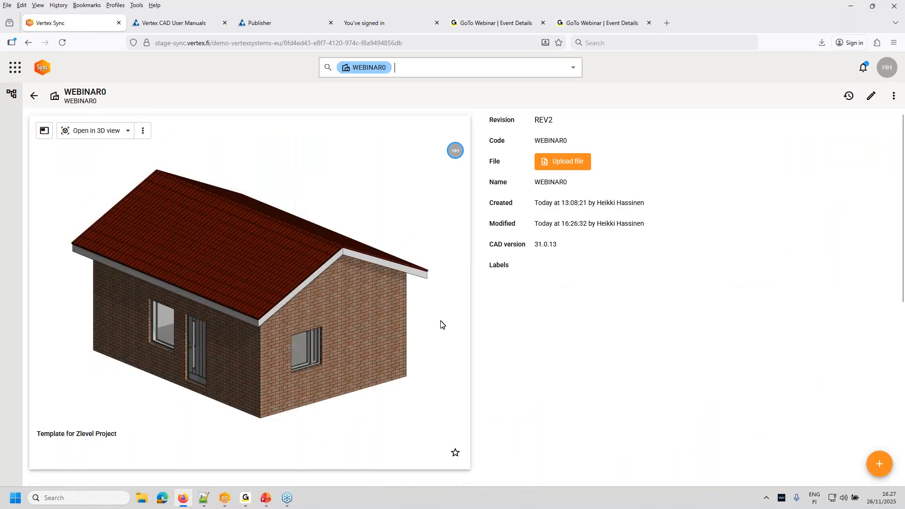
Preview the PANELS PDF, look through its wall and floor panel pages, and return to the WEBINAR0 building.
scroll(441, 325, down, 6)
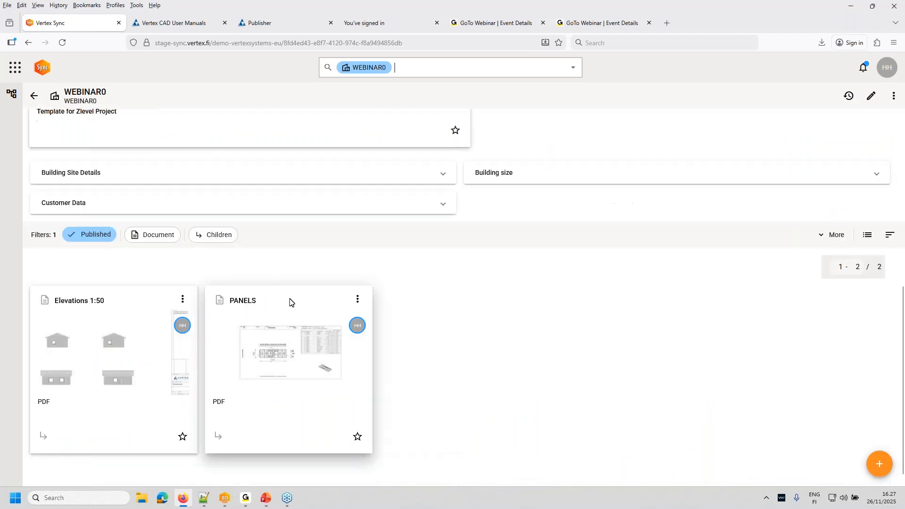
click(357, 300)
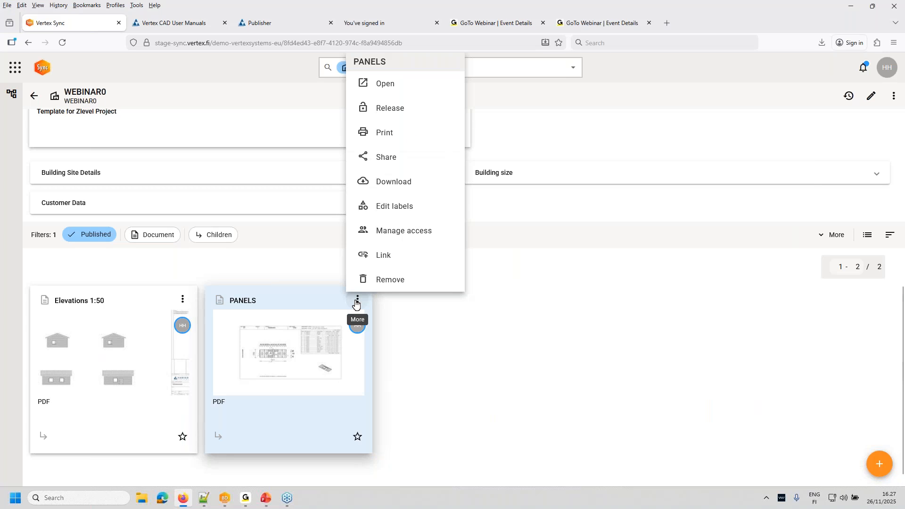
click(397, 89)
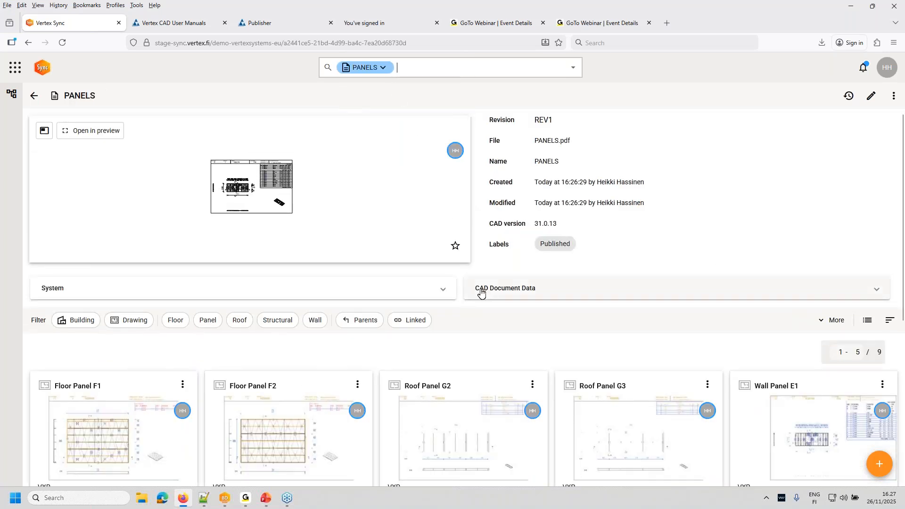
click(92, 132)
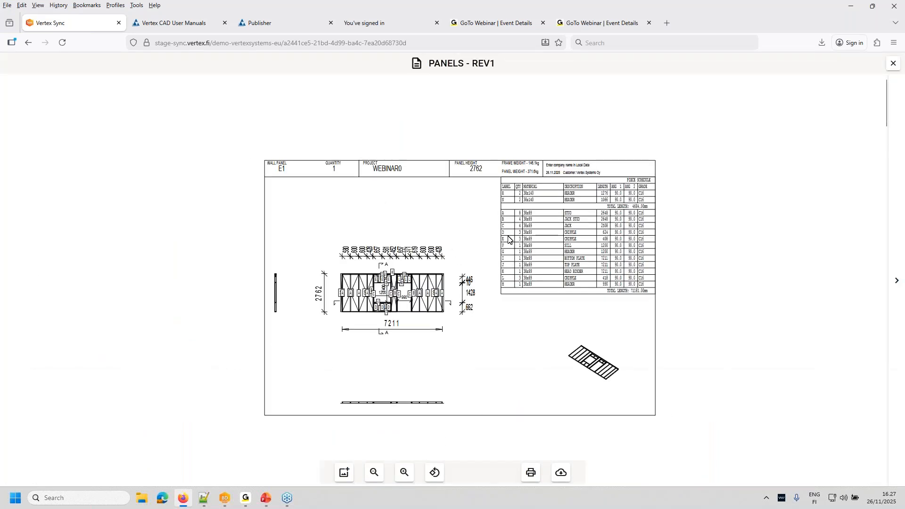
scroll(508, 239, down, 15)
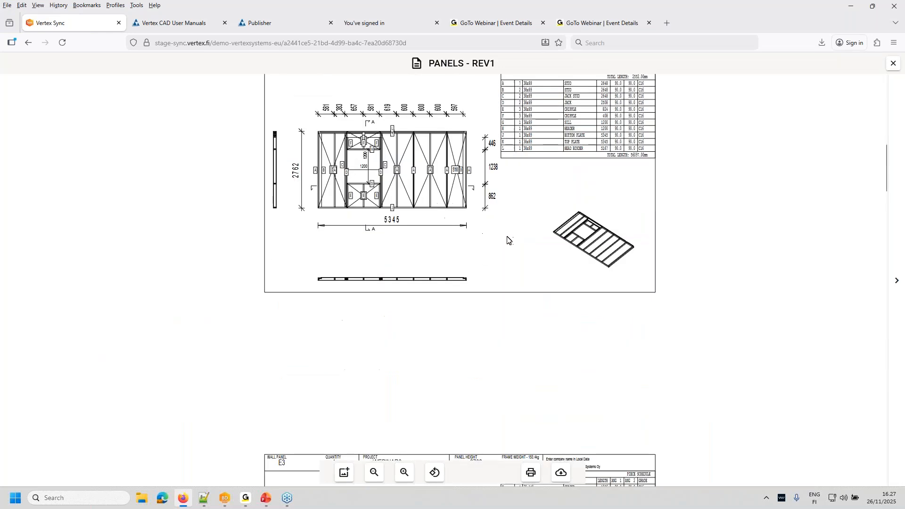
scroll(508, 239, down, 8)
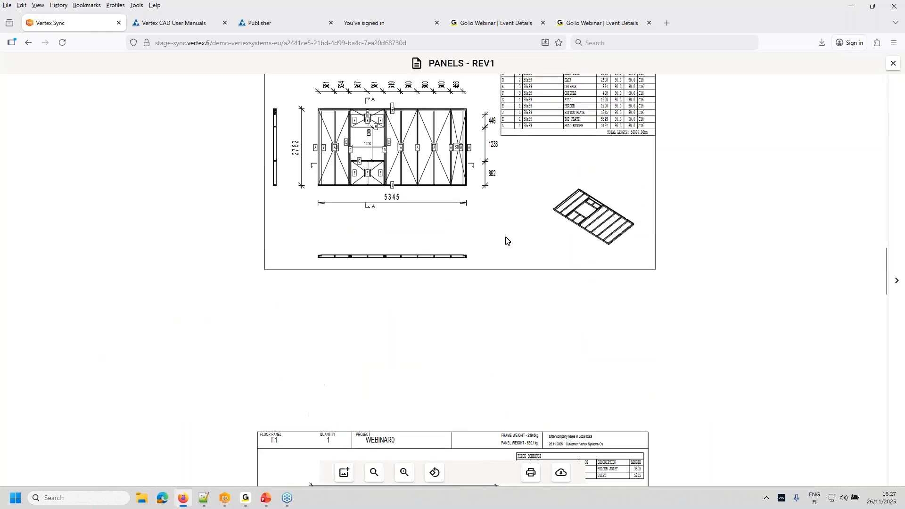
scroll(506, 240, down, 14)
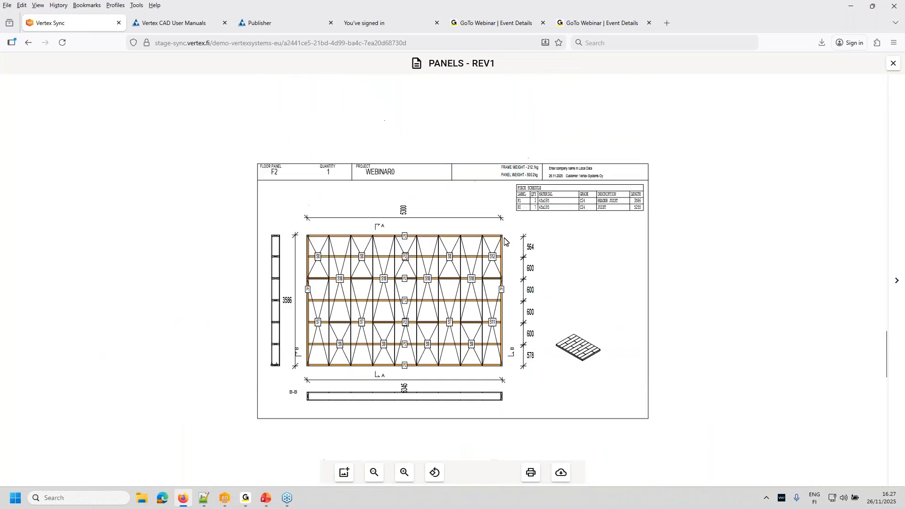
click(28, 43)
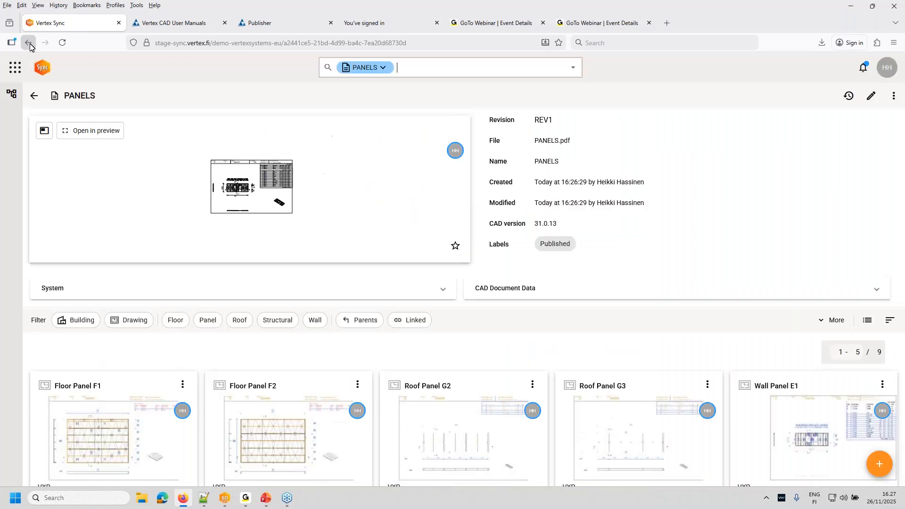
click(28, 43)
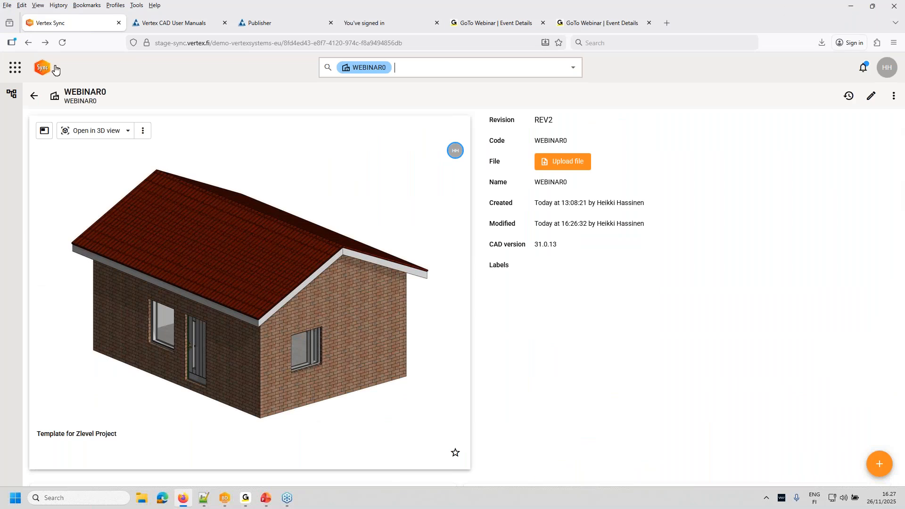
Switch to Vertex BD, open the Publisher, set the panel drawings' filename under PANELS.pdf to se/*.vxp, and save the TEST set.
click(851, 7)
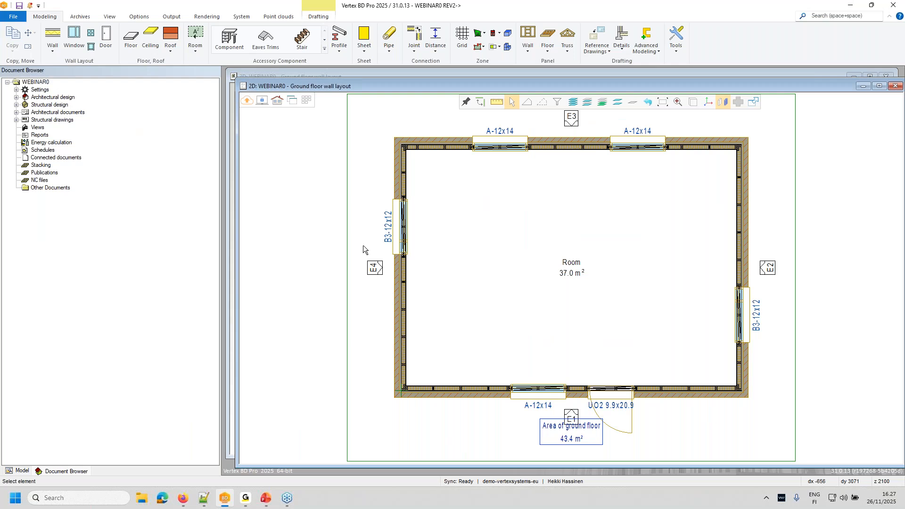
click(14, 17)
mouse_move(41, 242)
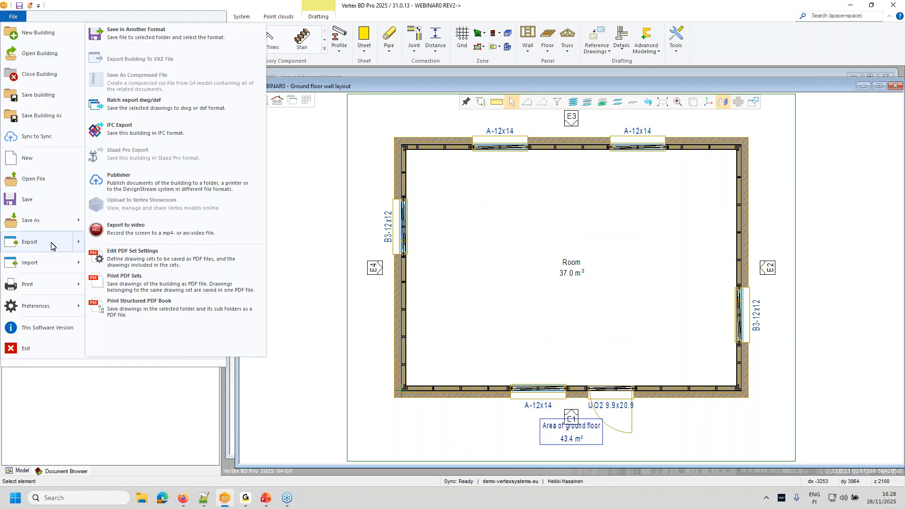
click(151, 183)
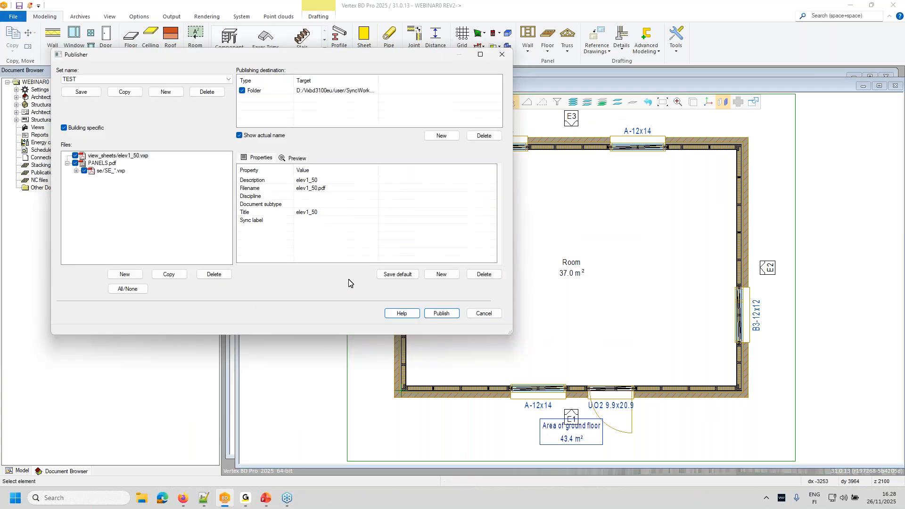
click(111, 172)
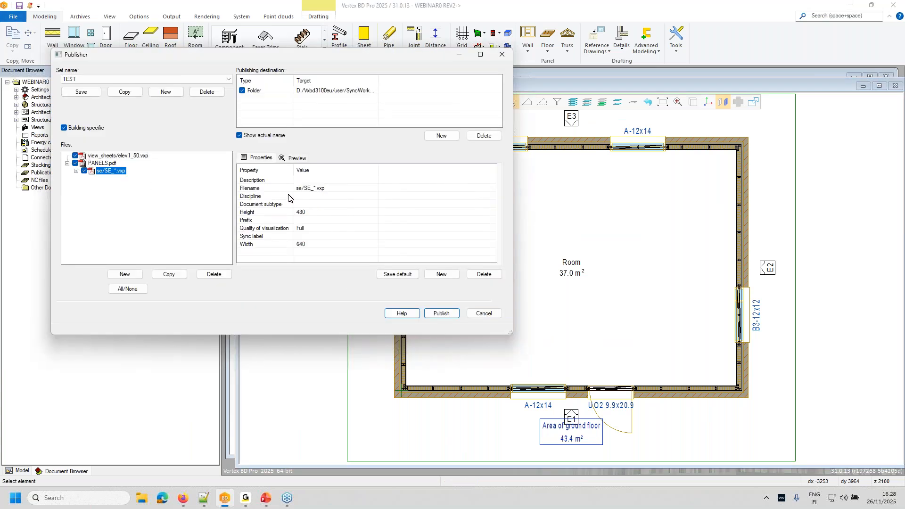
click(312, 188)
double_click(313, 188)
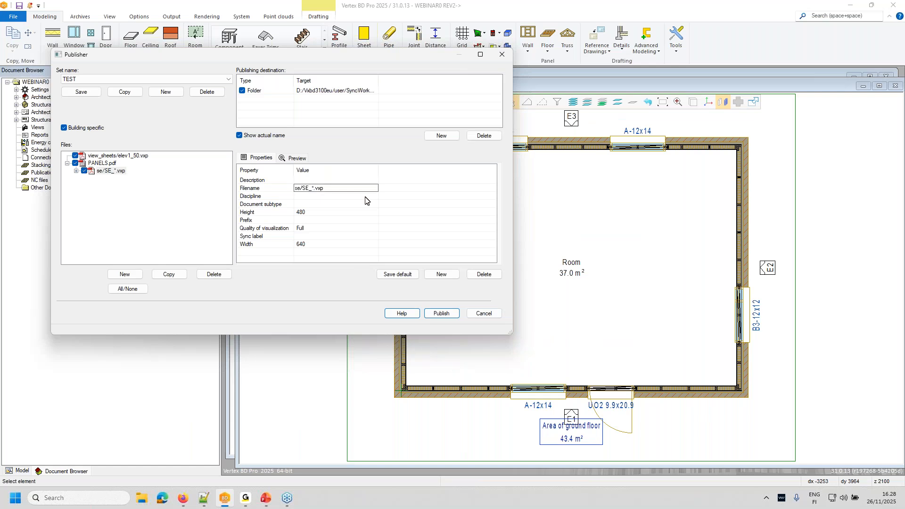
key(BackSpace)
key(BackSpace)
key(BackSpace)
click(89, 94)
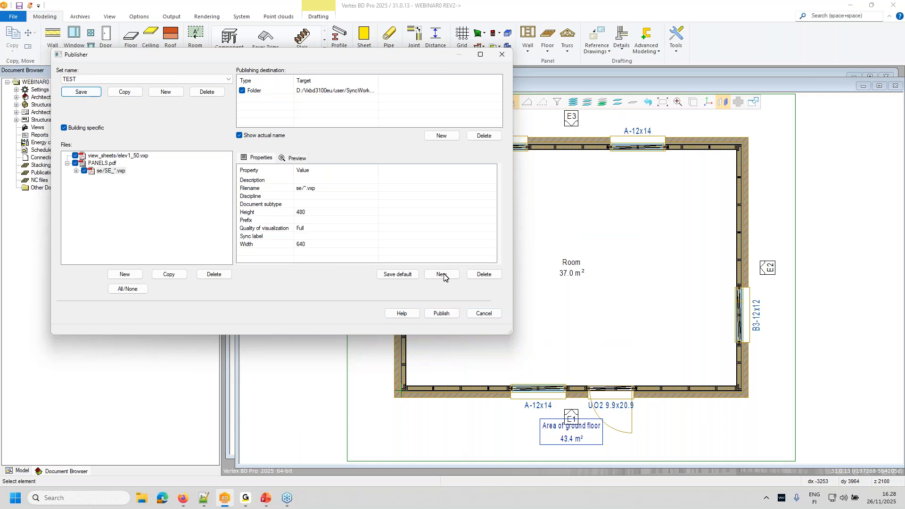
Publish the TEST set and upload WEBINAR0 to Sync, overwriting the existing revision REV2.
click(447, 313)
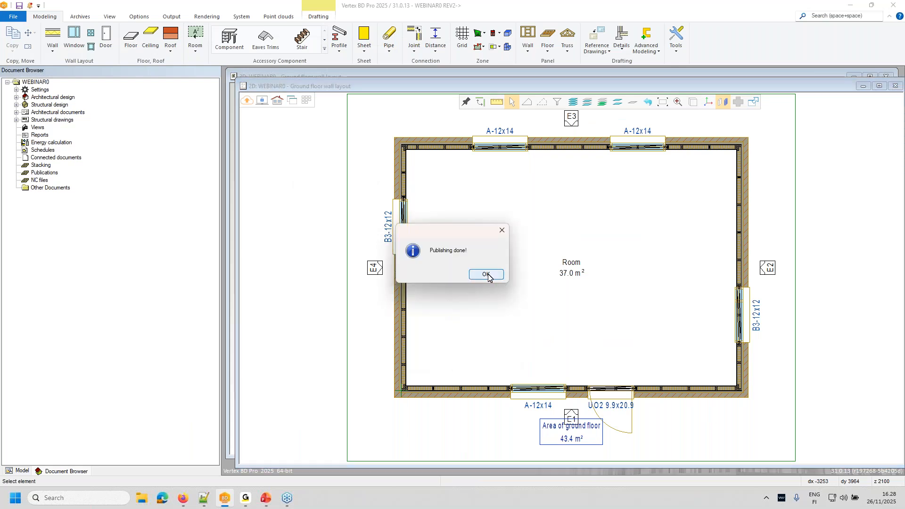
click(487, 275)
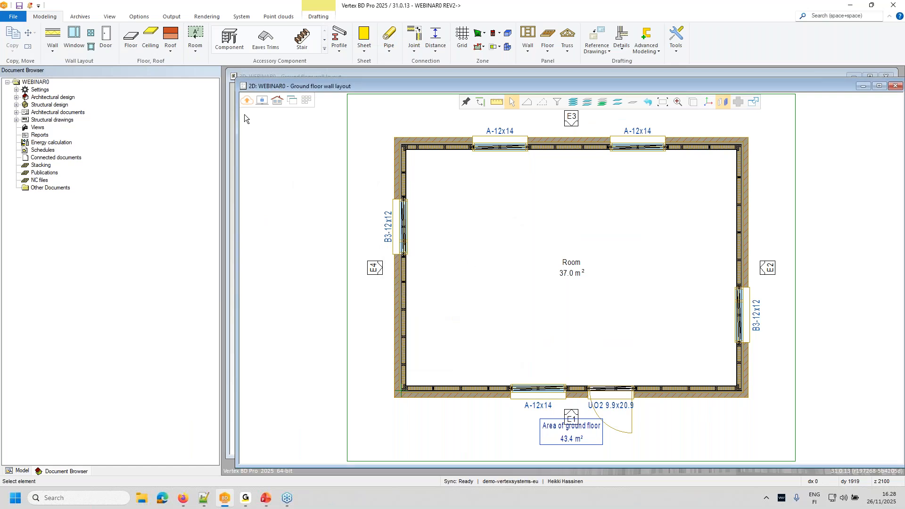
click(246, 102)
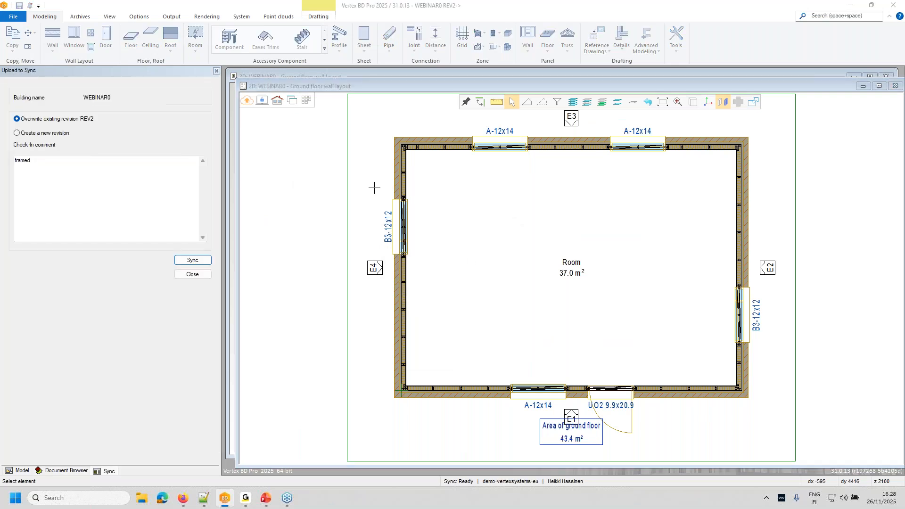
click(207, 262)
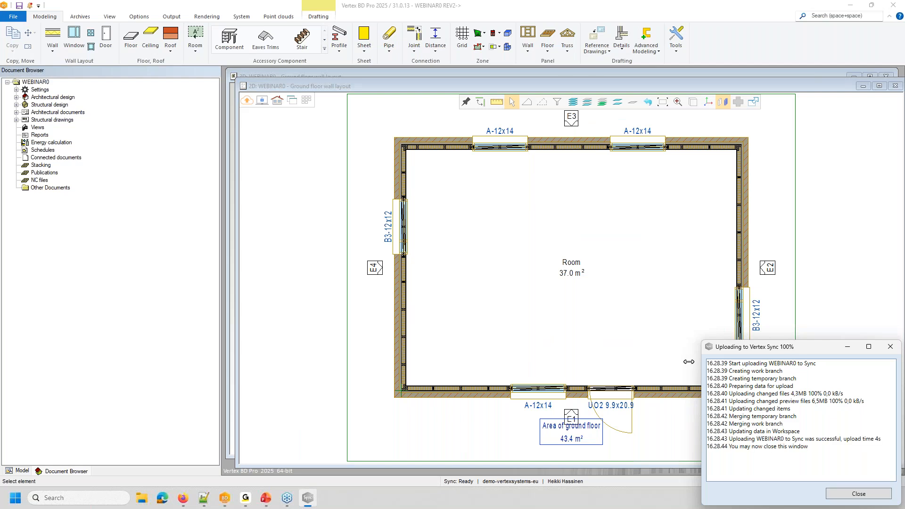
click(864, 494)
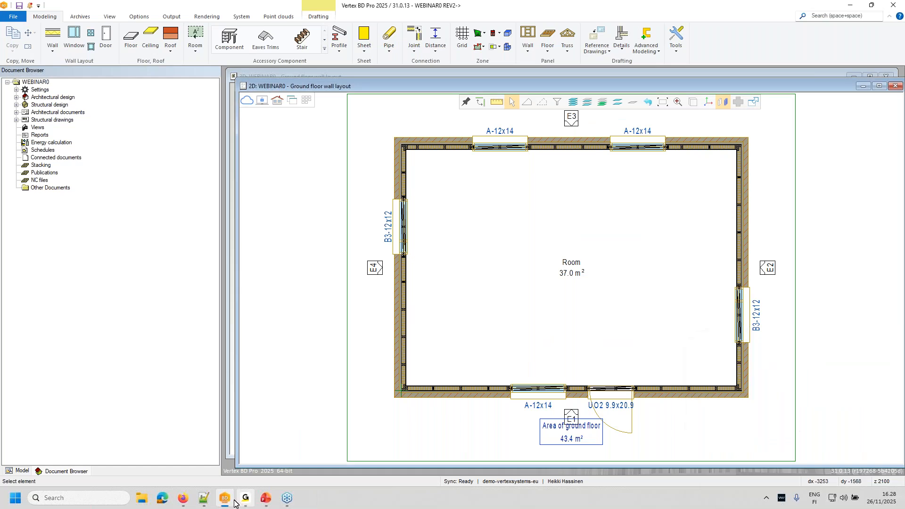
Switch to Vertex Sync in the browser, reload the WEBINAR0 building and filter its items by Published.
click(184, 498)
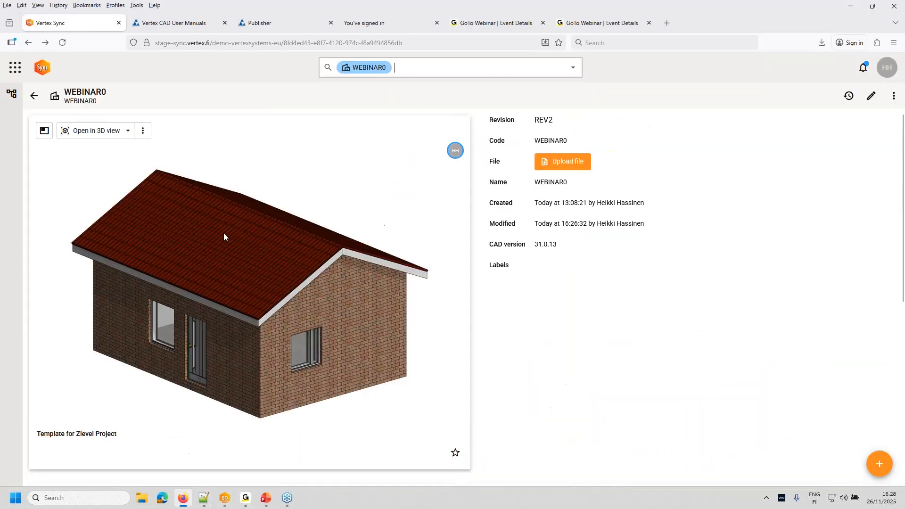
click(62, 44)
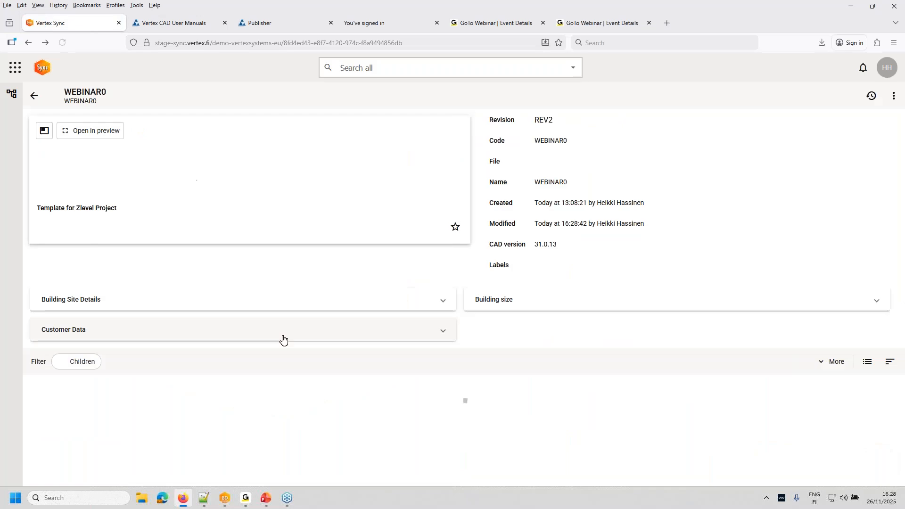
scroll(279, 335, down, 5)
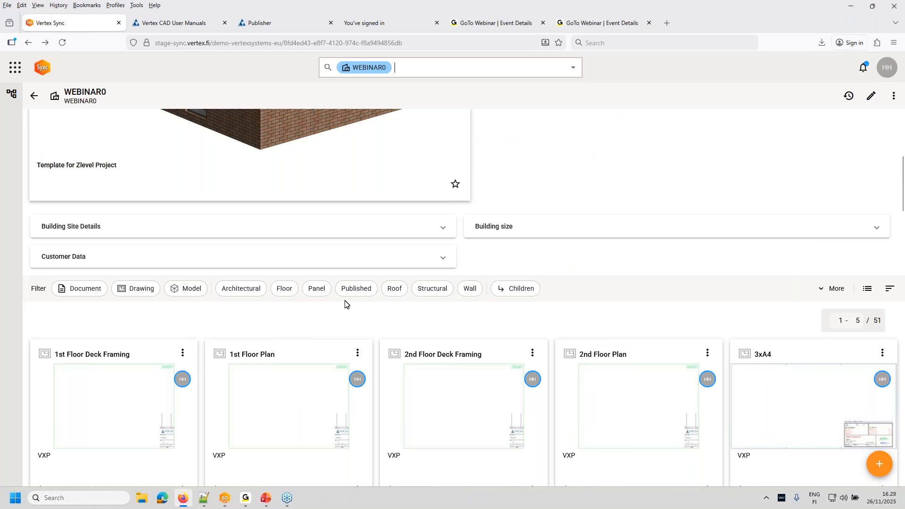
click(357, 289)
scroll(369, 340, down, 3)
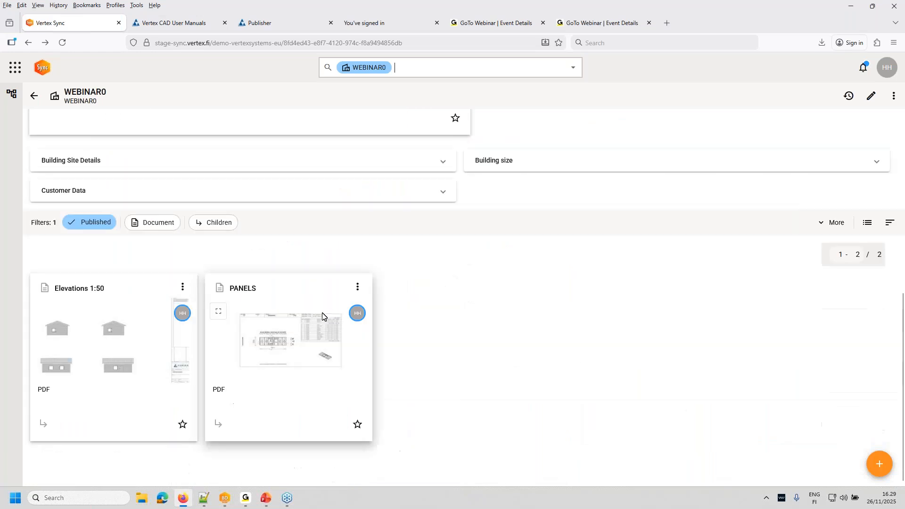
Open the PANELS document's preview, look through its wall panel pages, and return to the WEBINAR0 building.
click(244, 290)
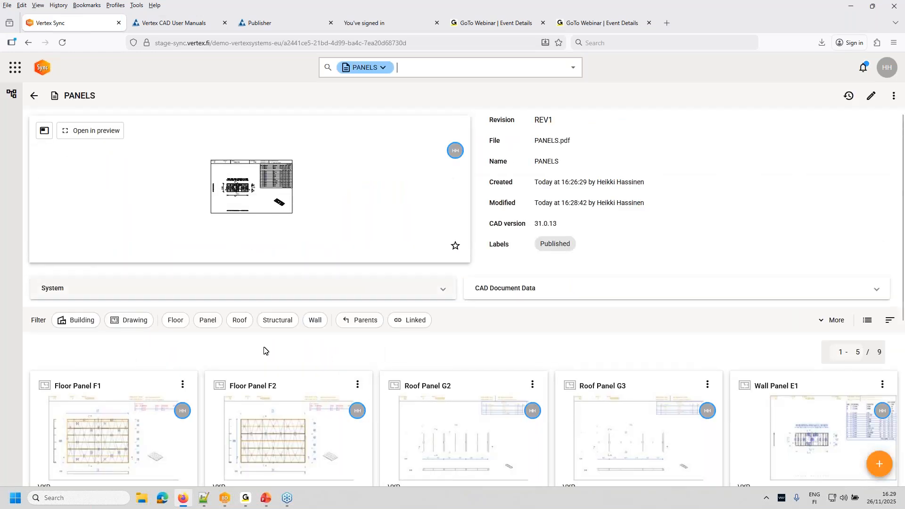
click(95, 132)
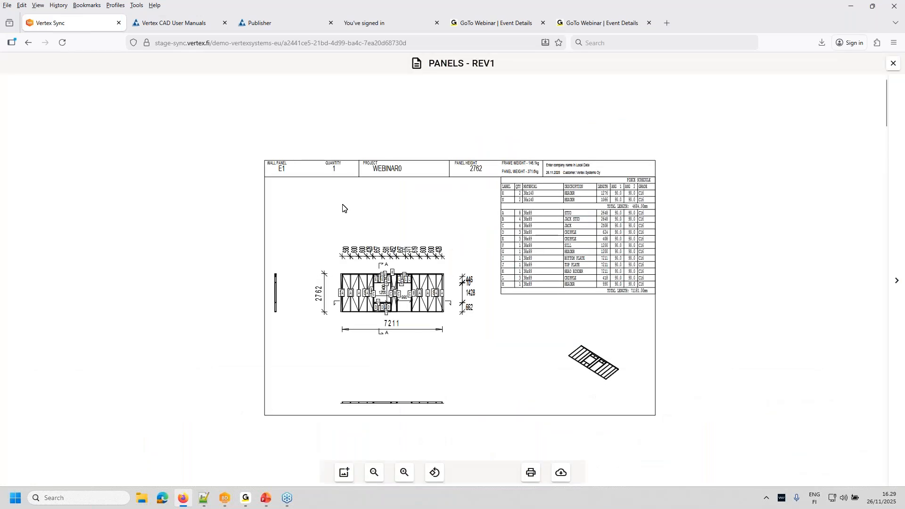
scroll(705, 235, down, 6)
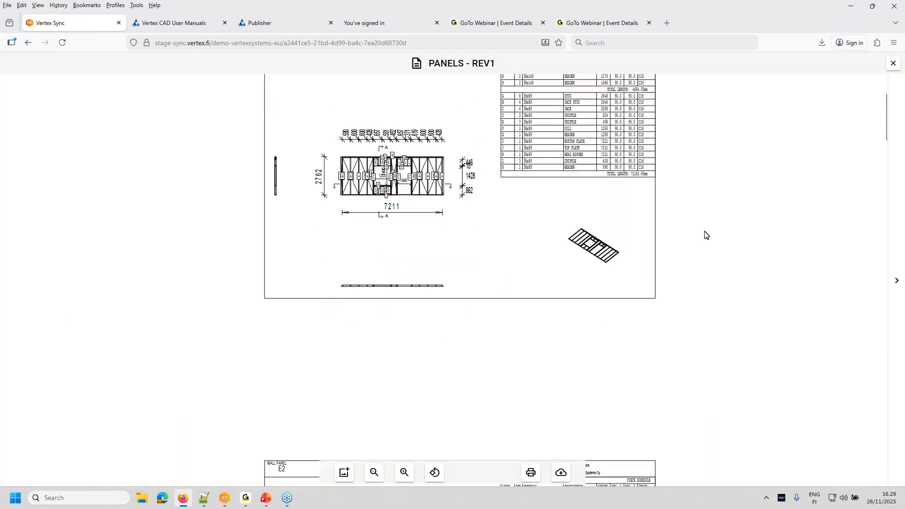
scroll(706, 234, down, 12)
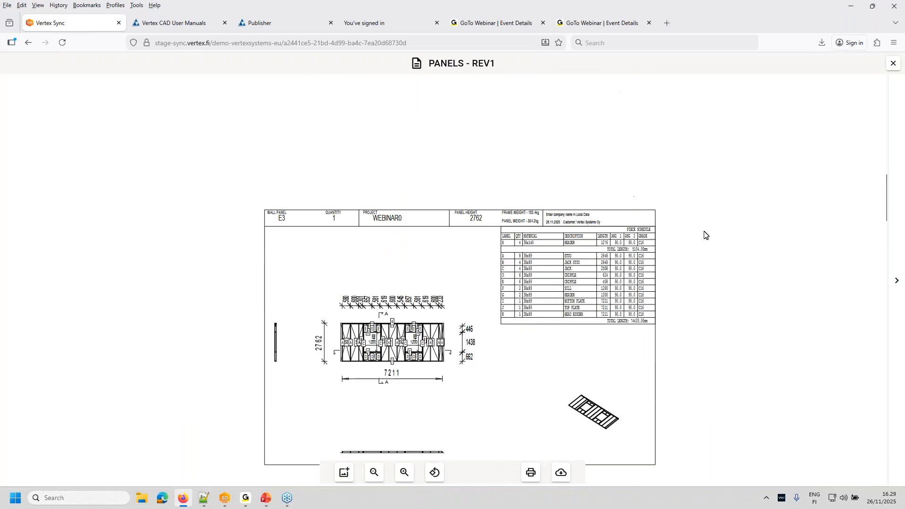
scroll(706, 235, down, 4)
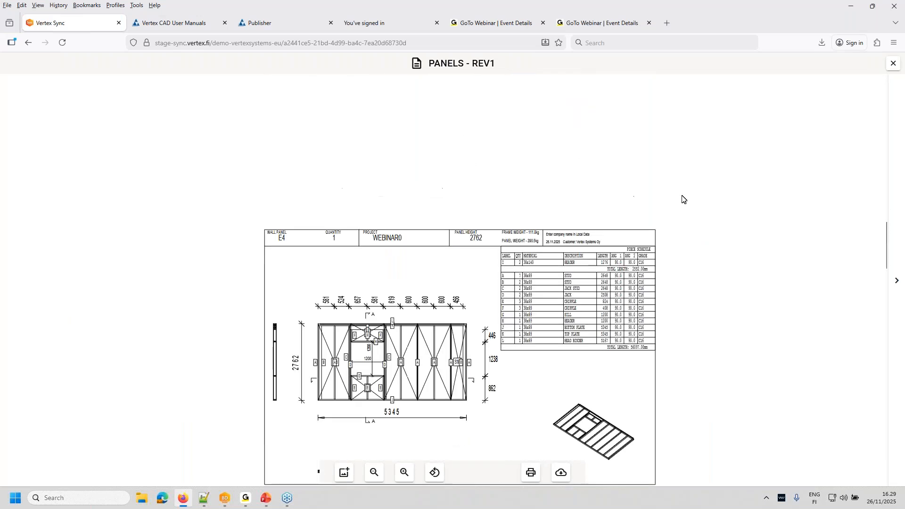
click(27, 43)
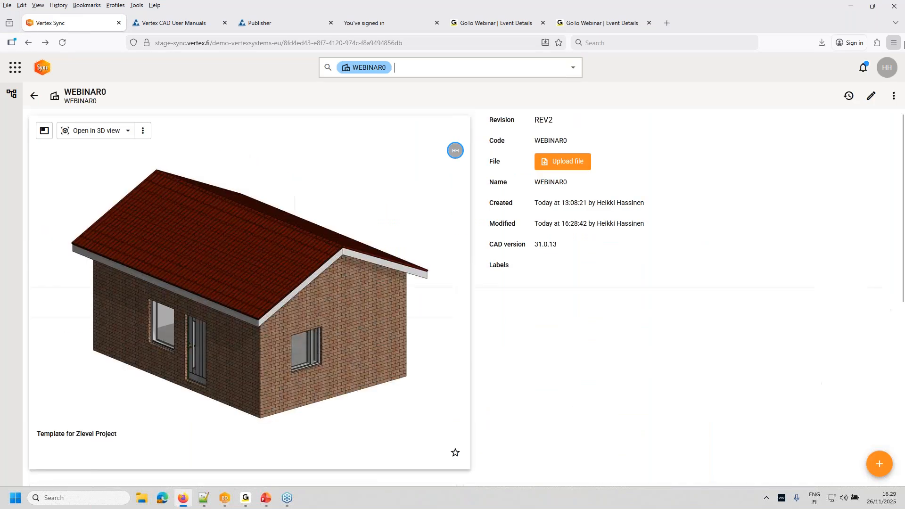
Switch to Vertex BD, save the building, and open the TEST set under Publications in the document tree.
click(850, 7)
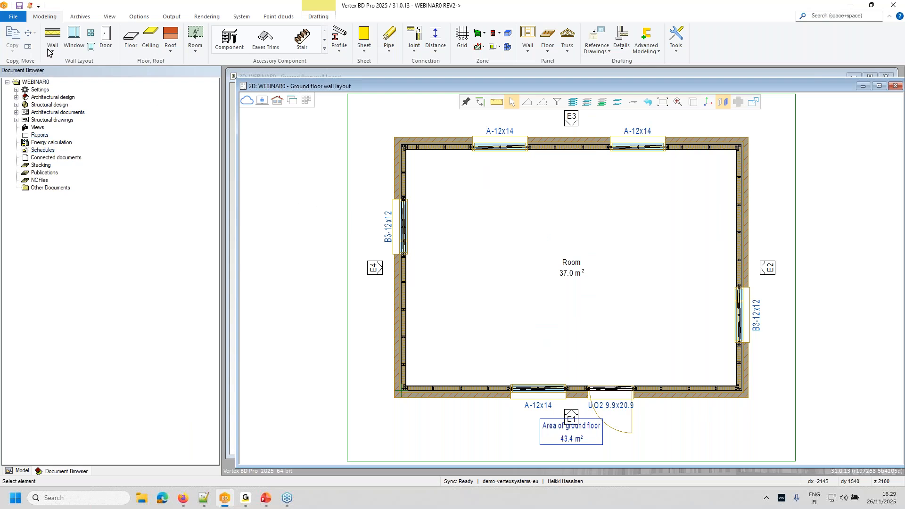
click(19, 6)
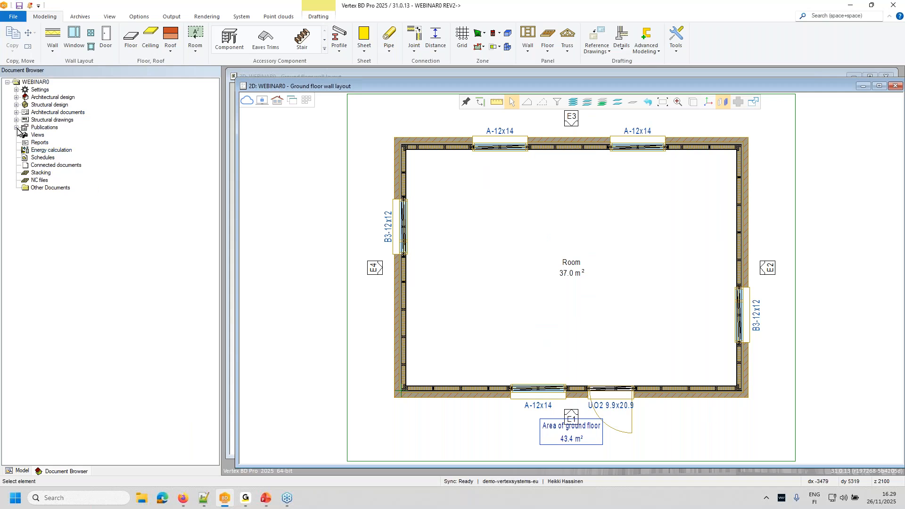
click(17, 127)
click(43, 136)
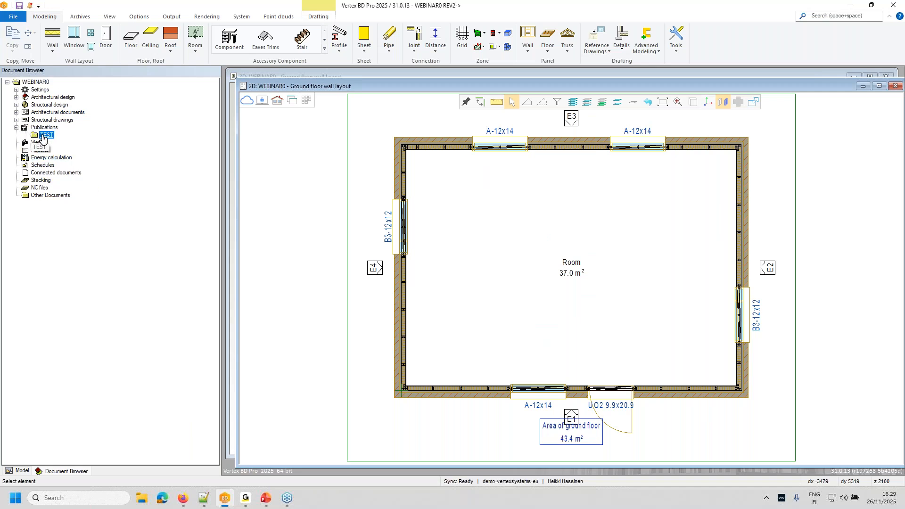
double_click(50, 137)
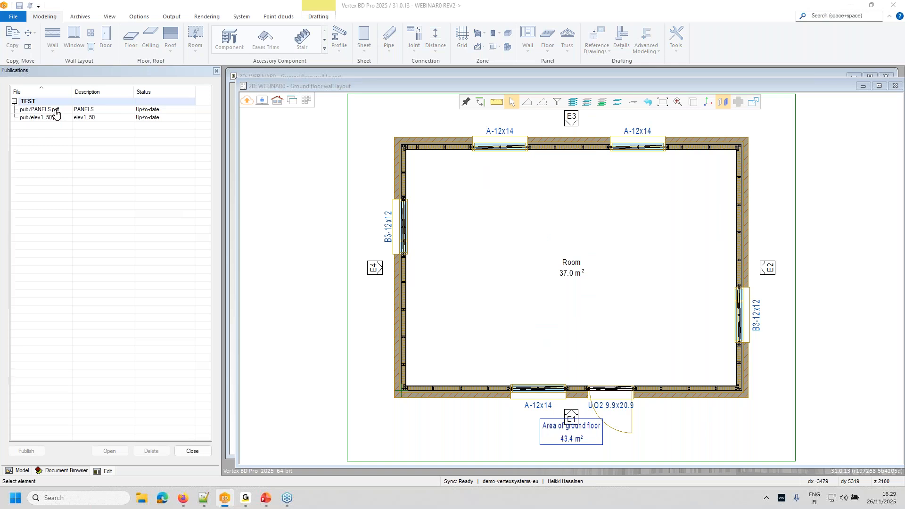
Open the published PANELS.pdf from the TEST set, look through its panel pages, and close it.
click(55, 110)
click(115, 454)
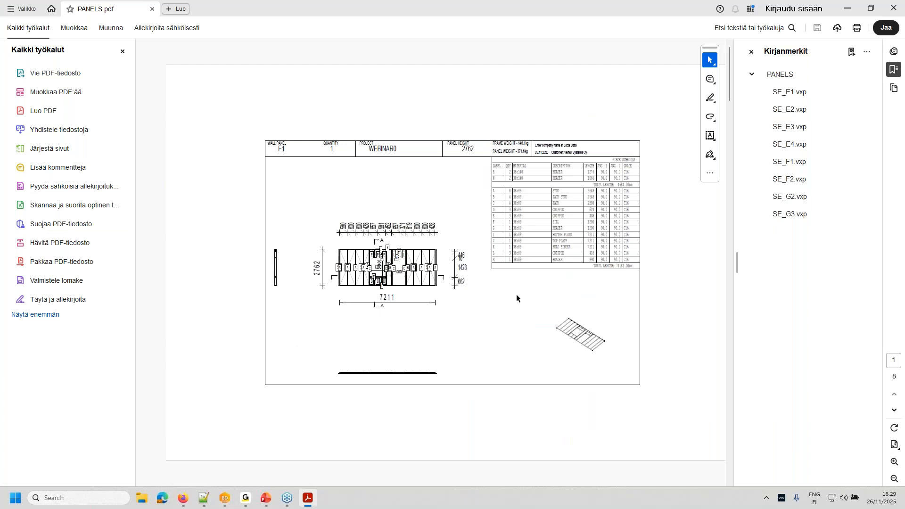
scroll(536, 294, down, 7)
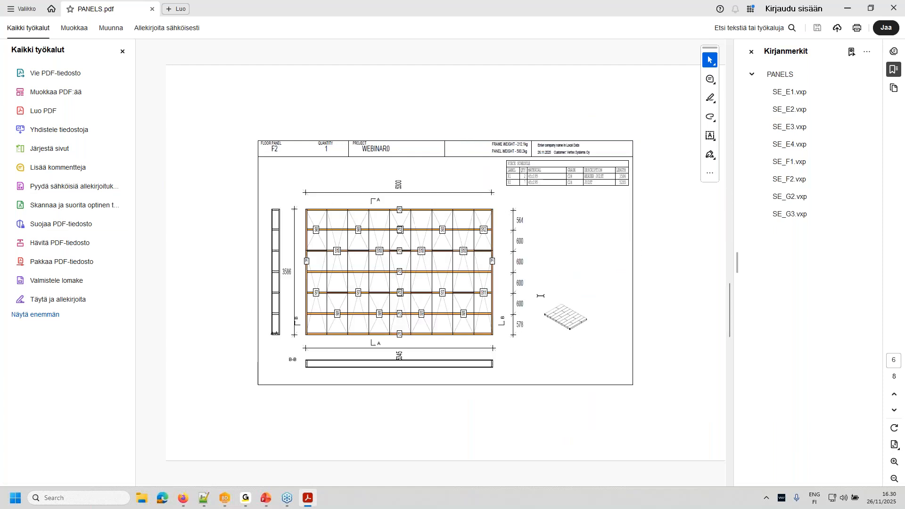
scroll(534, 293, up, 7)
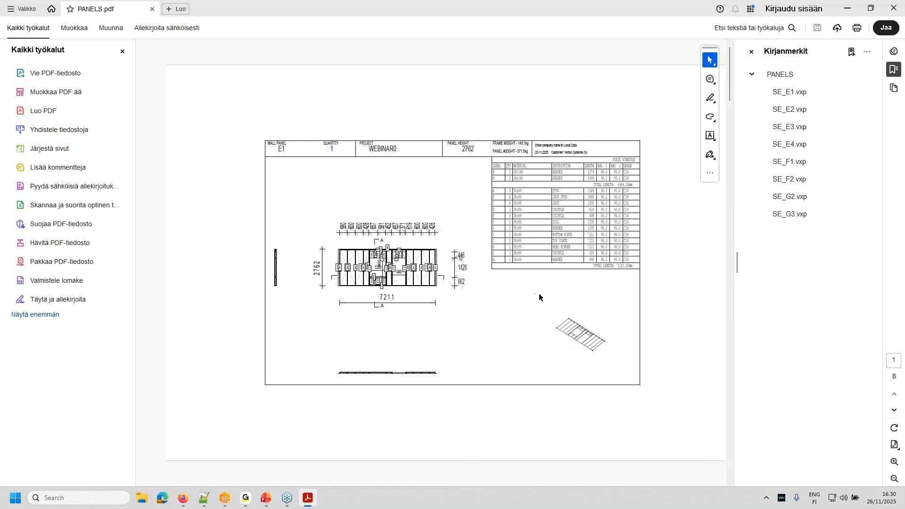
click(895, 9)
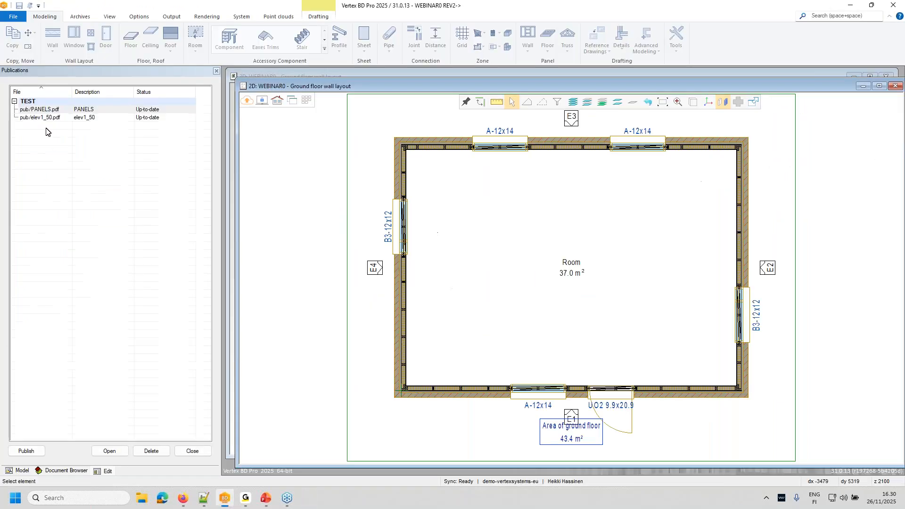
Open the published elev1_50.pdf to view the elevations, and close it and the publications list.
double_click(51, 118)
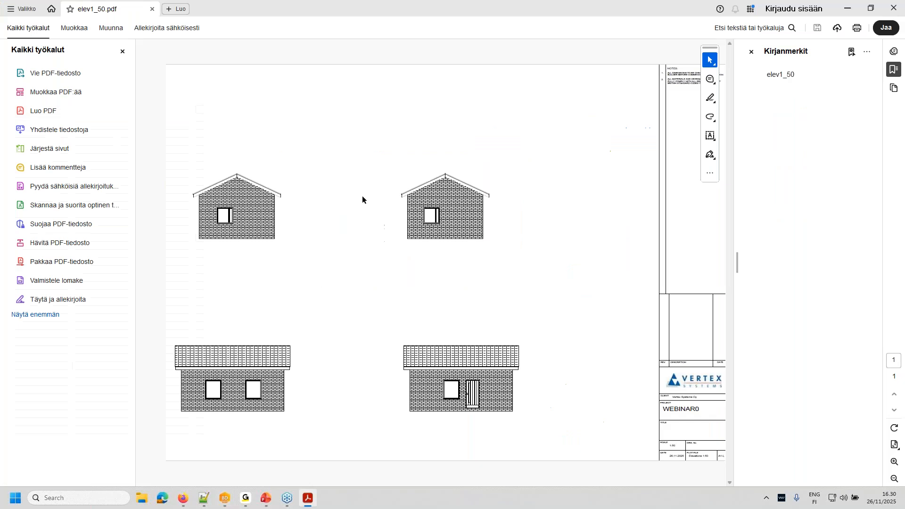
click(894, 9)
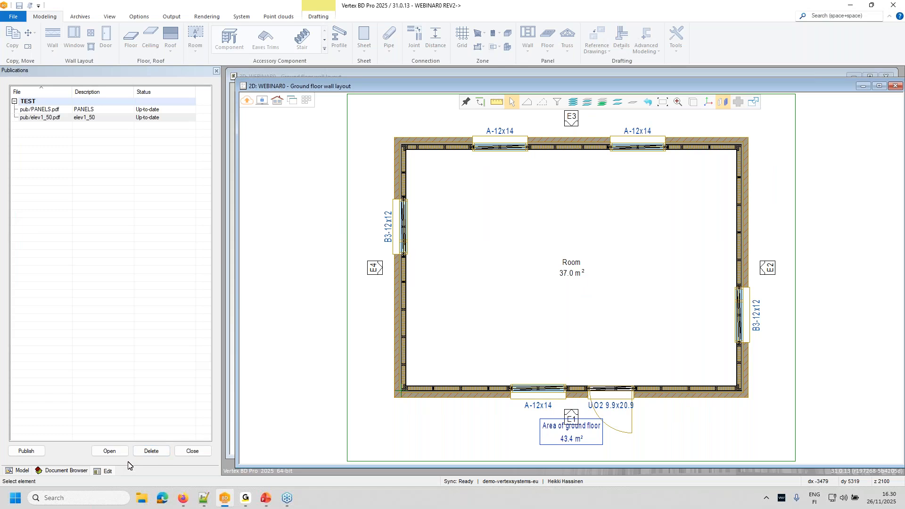
click(193, 450)
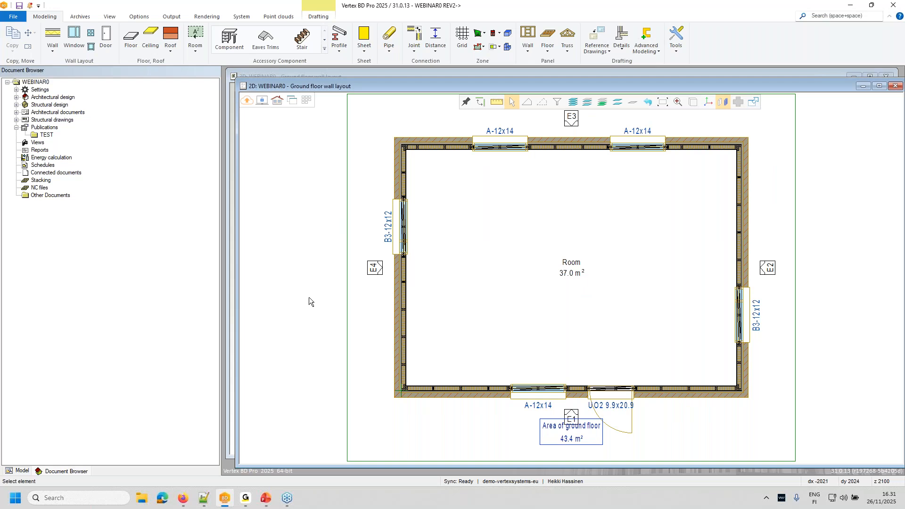
Open the Publisher again to show the TEST set's files and publishing destination.
click(16, 18)
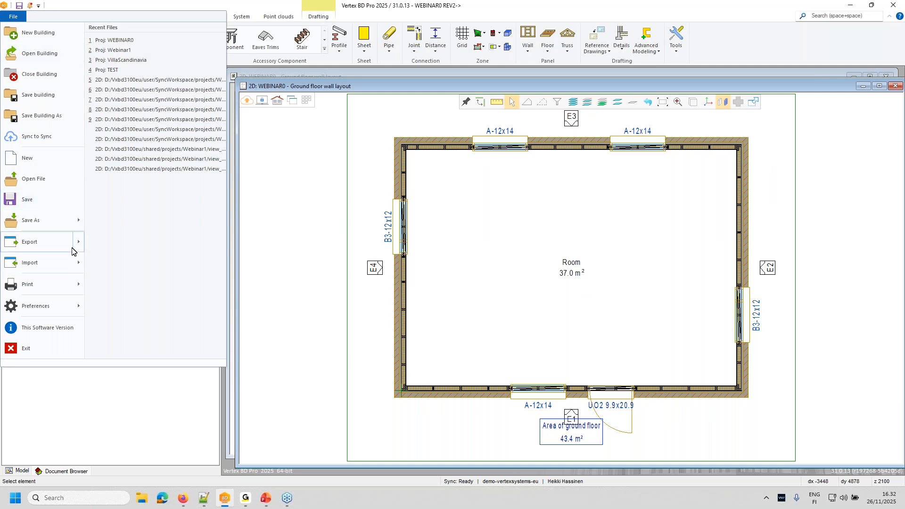
mouse_move(59, 249)
click(142, 181)
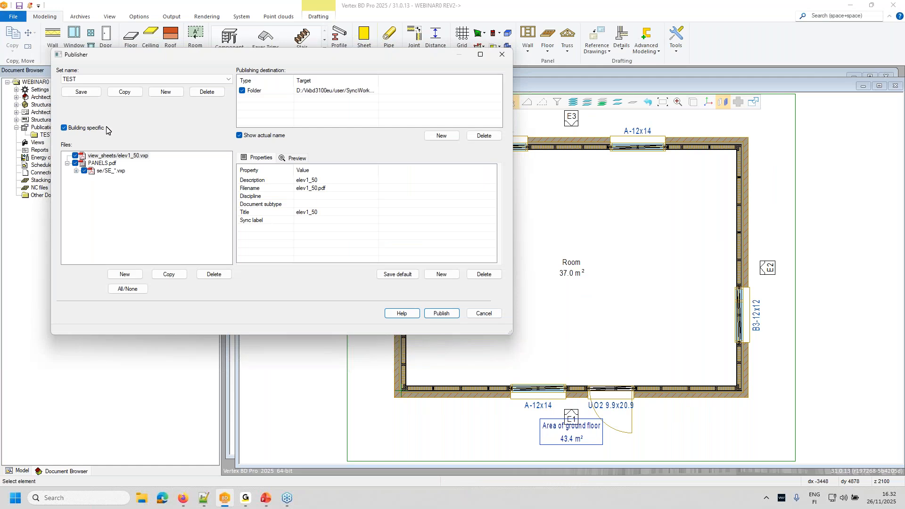
Switch to the PowerPoint presentation, start the slide show, and advance past Q&A to the YouTube channel slide.
click(262, 500)
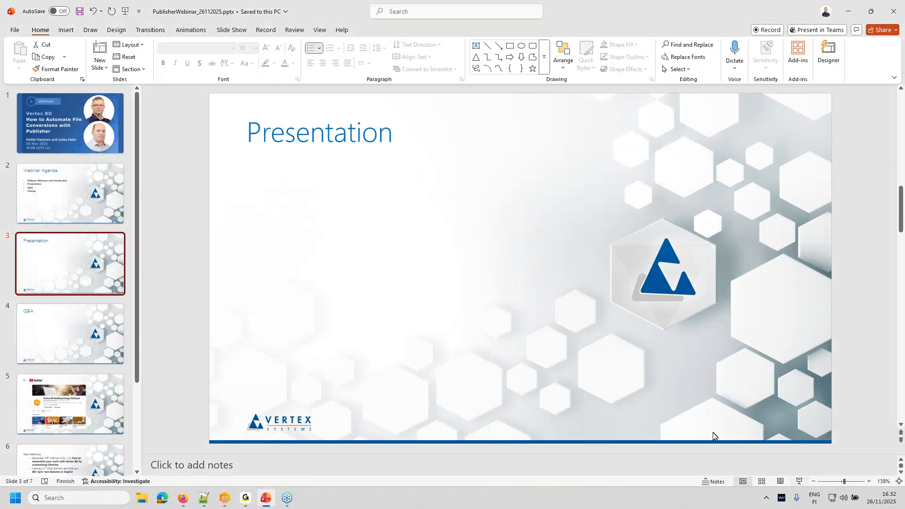
click(806, 487)
key(Right)
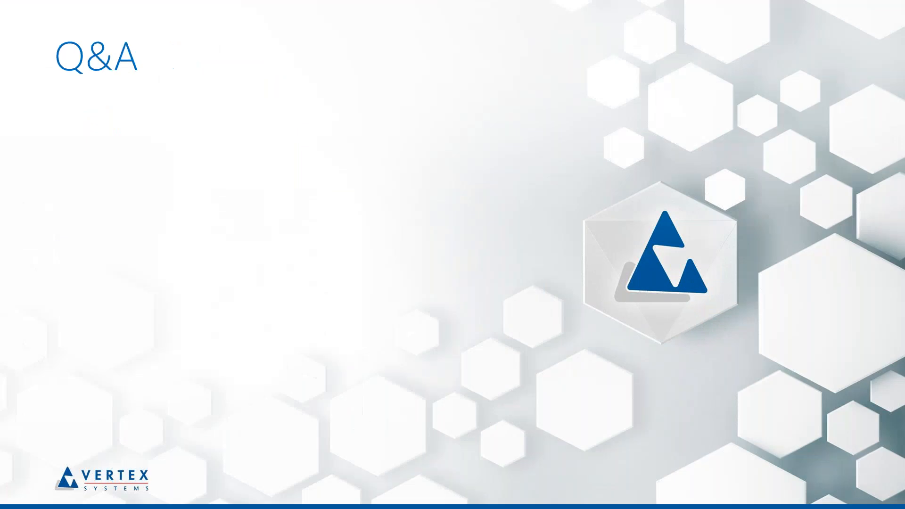
key(Right)
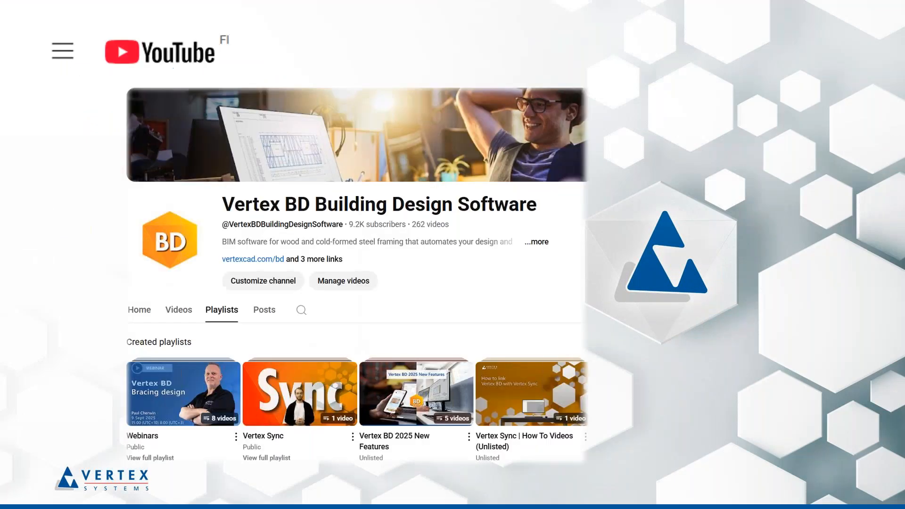